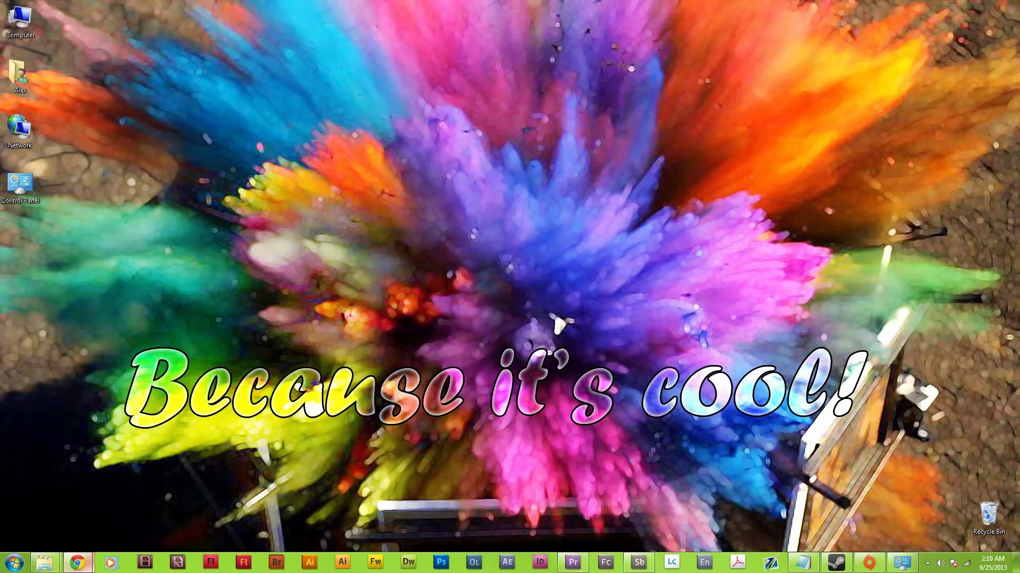
View the MSI Afterburner download page from the Google search results for "MSI afterburner", and put the browser window away.
left_click_drag(1019, 80, 567, 21)
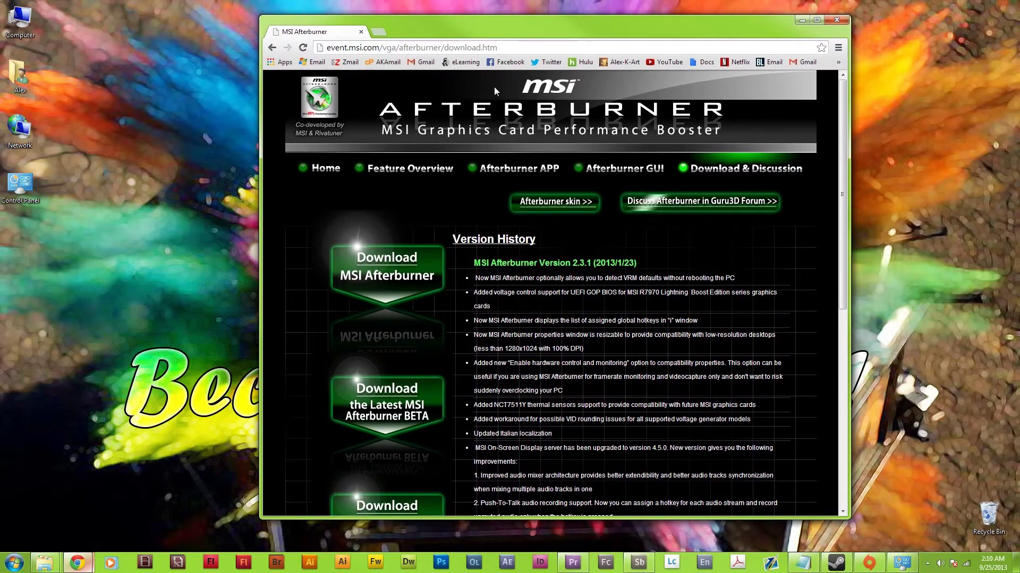
left_click(272, 47)
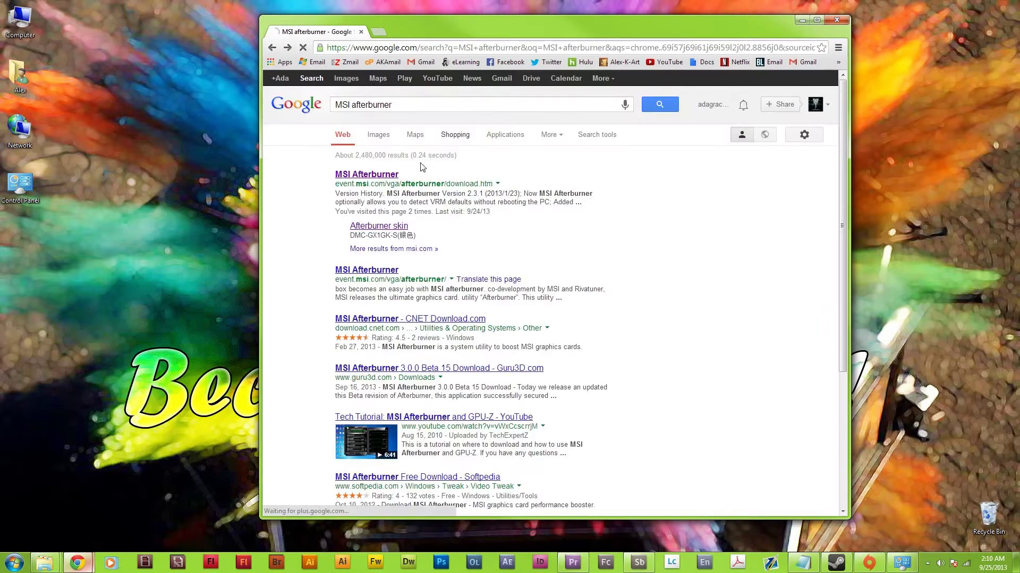
left_click(386, 179)
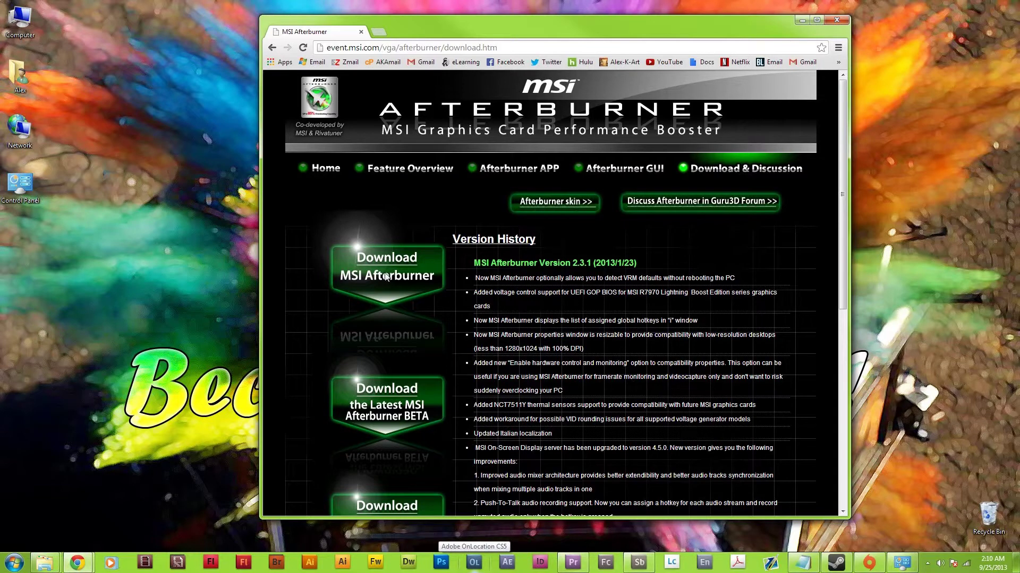
left_click(828, 21)
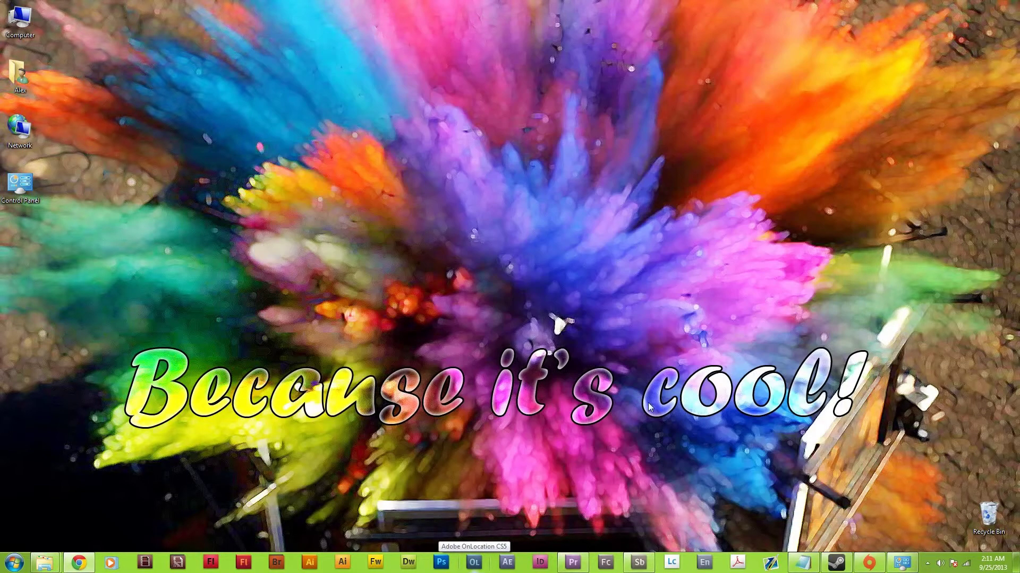
Bring up the running MSI Afterburner utility and move its main window to the upper part of the desktop.
left_click(927, 563)
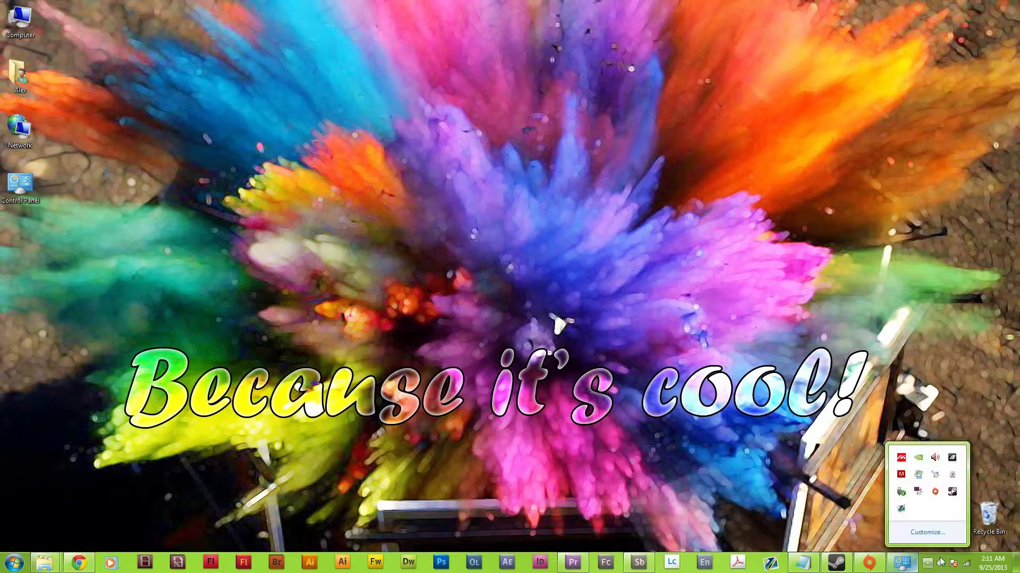
left_click(937, 477)
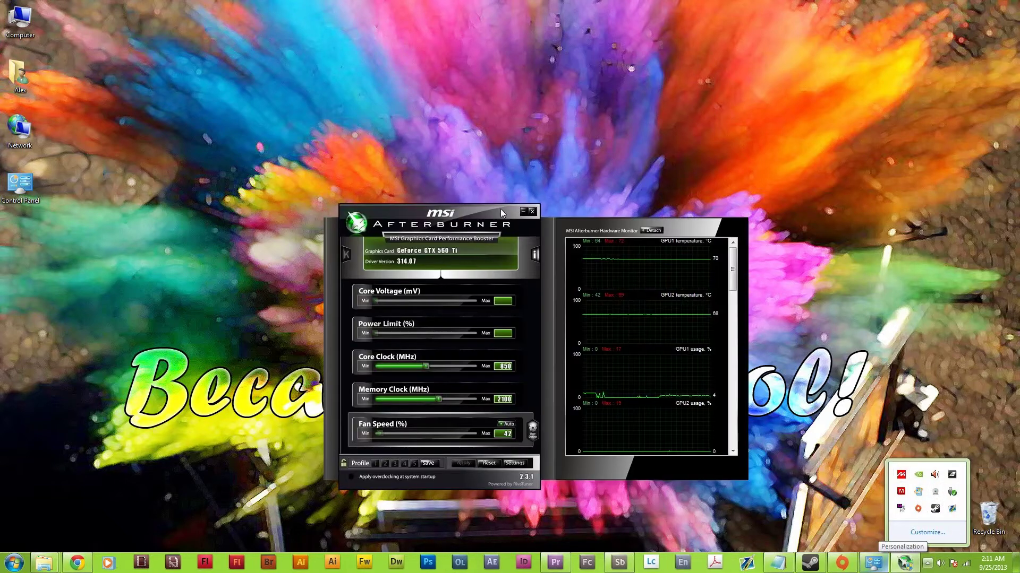
left_click_drag(502, 213, 416, 110)
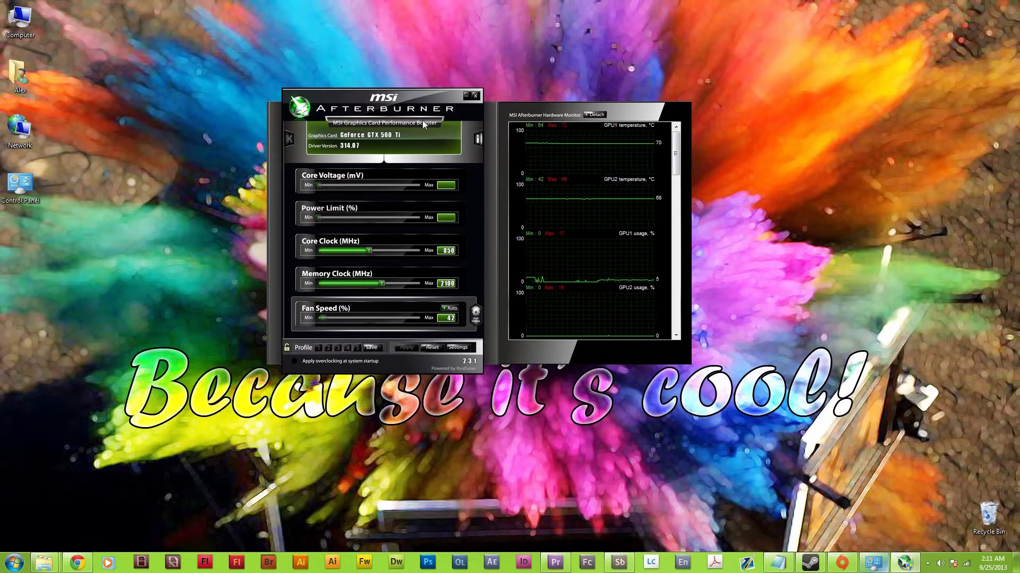
Open the video capture settings in the MSI Afterburner properties.
left_click(458, 348)
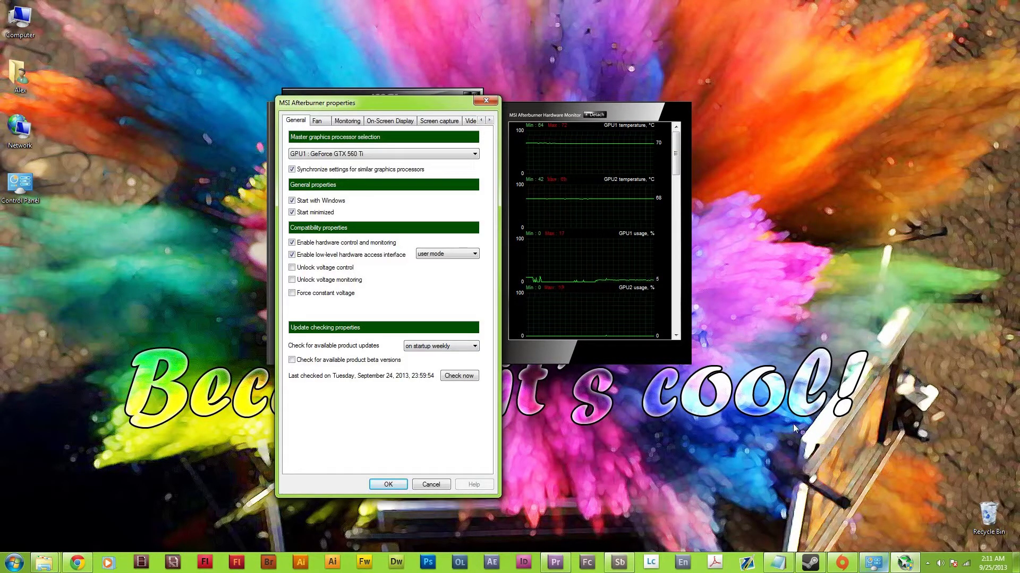
left_click(486, 101)
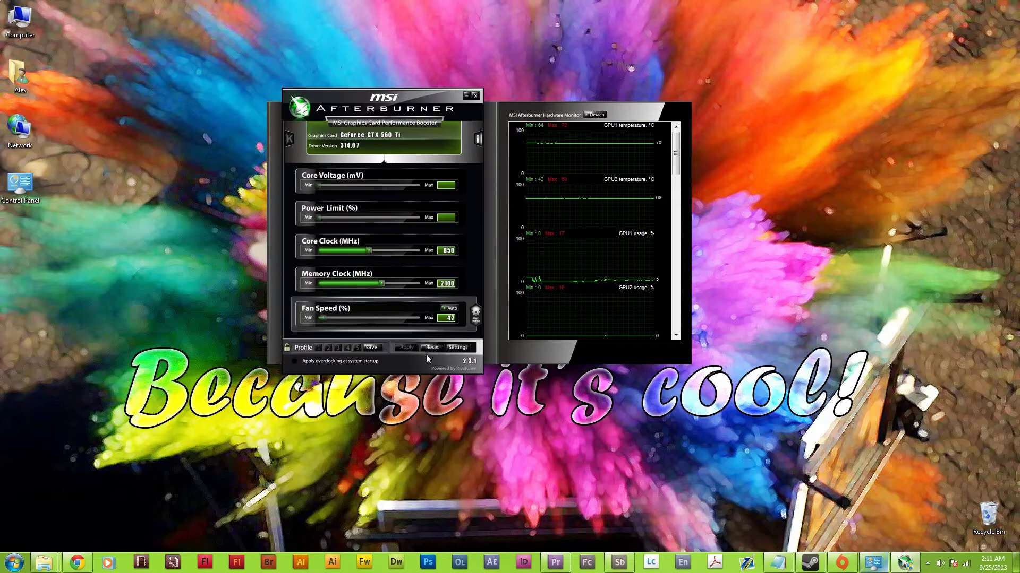
left_click(457, 348)
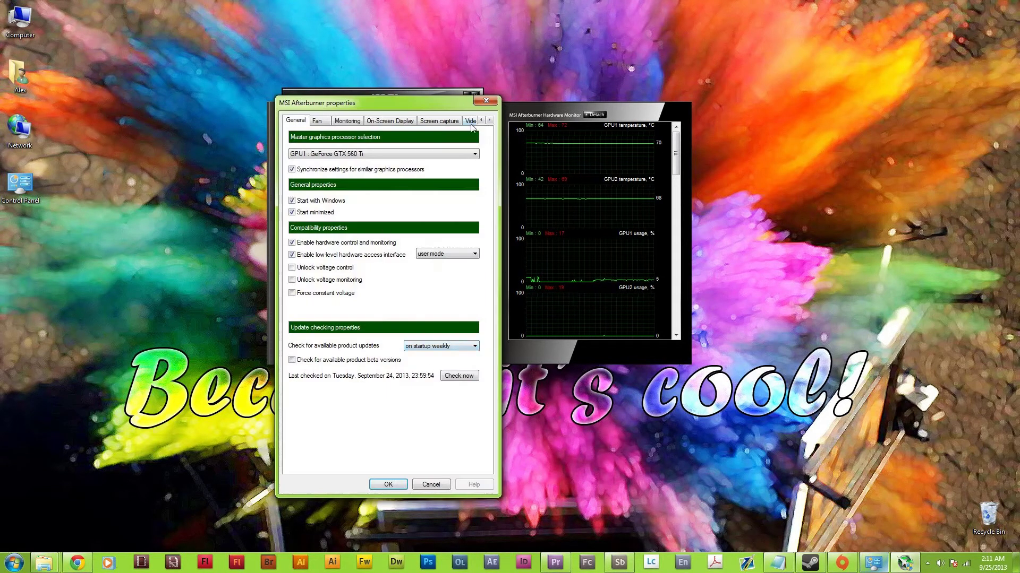
left_click(489, 121)
left_click(490, 121)
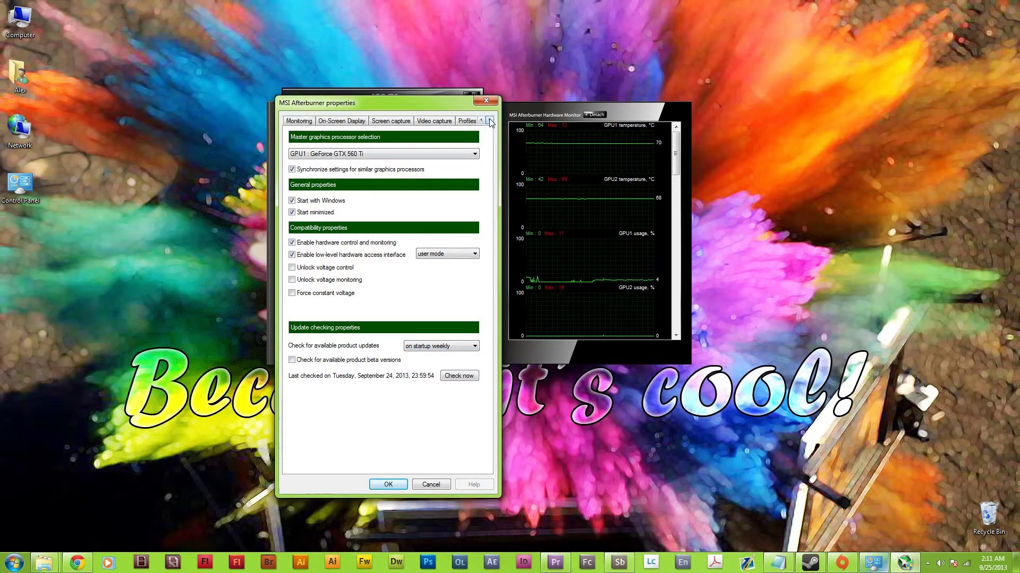
left_click(435, 121)
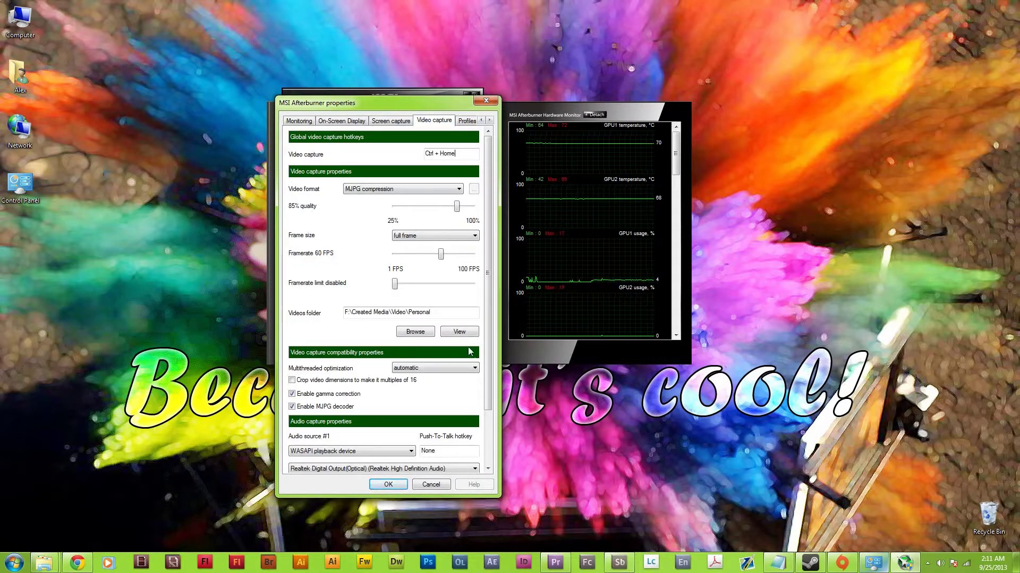
Review the video capture settings and the available video formats, keeping MJPG compression.
scroll(484, 335, "down", 3)
scroll(485, 338, "up", 3)
left_click(367, 189)
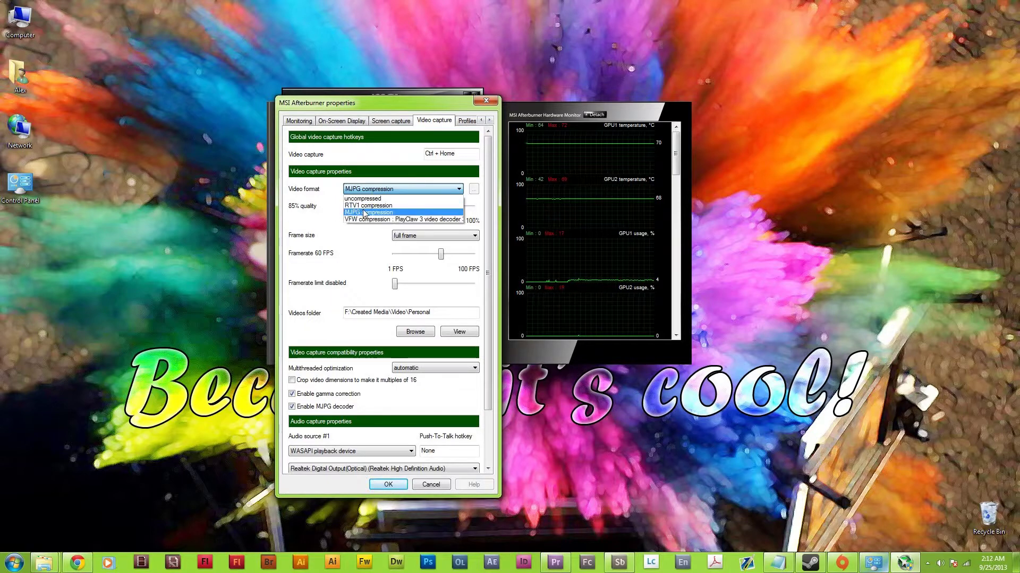
left_click(320, 245)
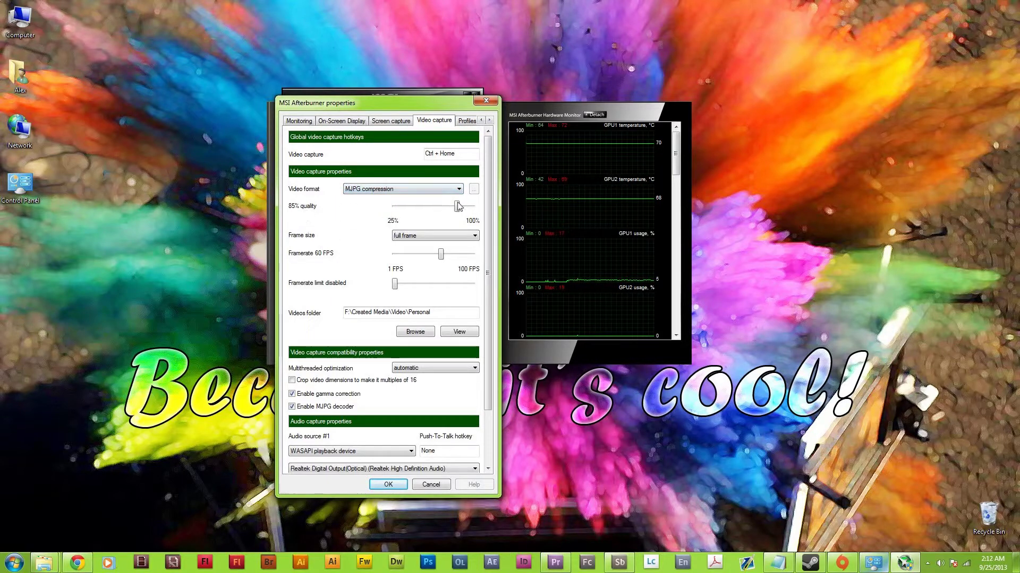
Examine the frame size options for video capture, keeping full frame.
left_click(435, 235)
left_click(425, 243)
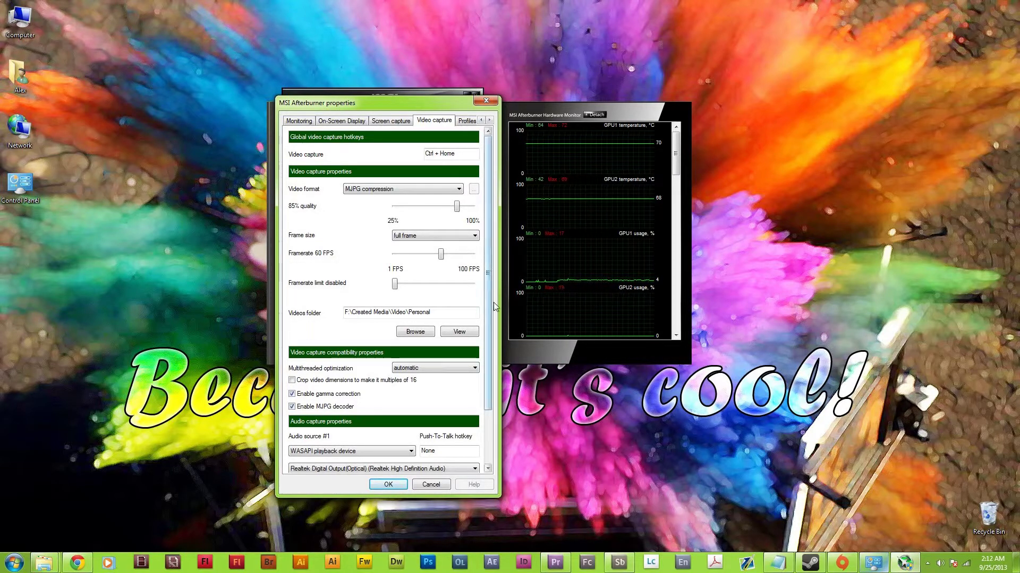
left_click_drag(413, 106, 393, 70)
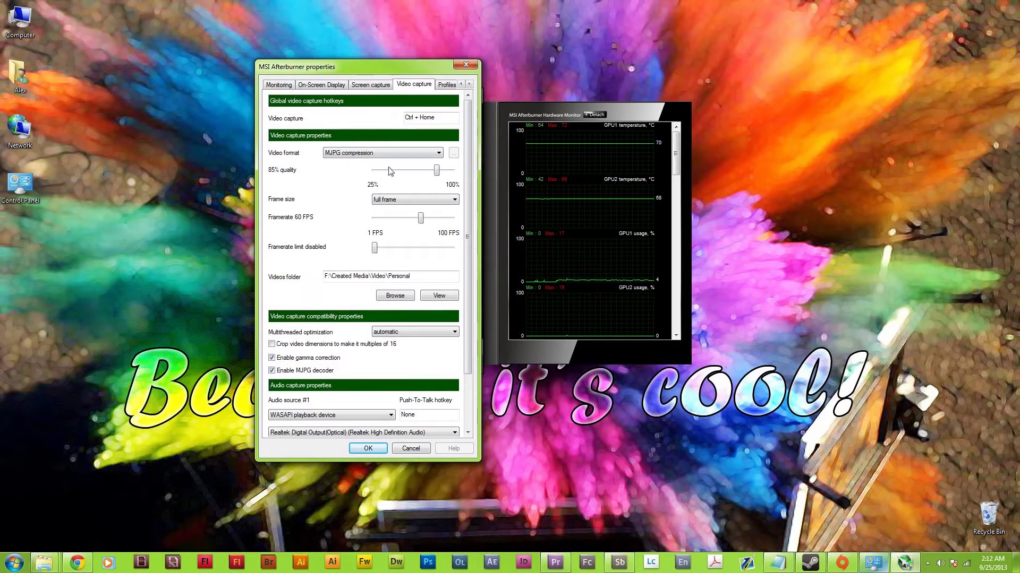
left_click(410, 202)
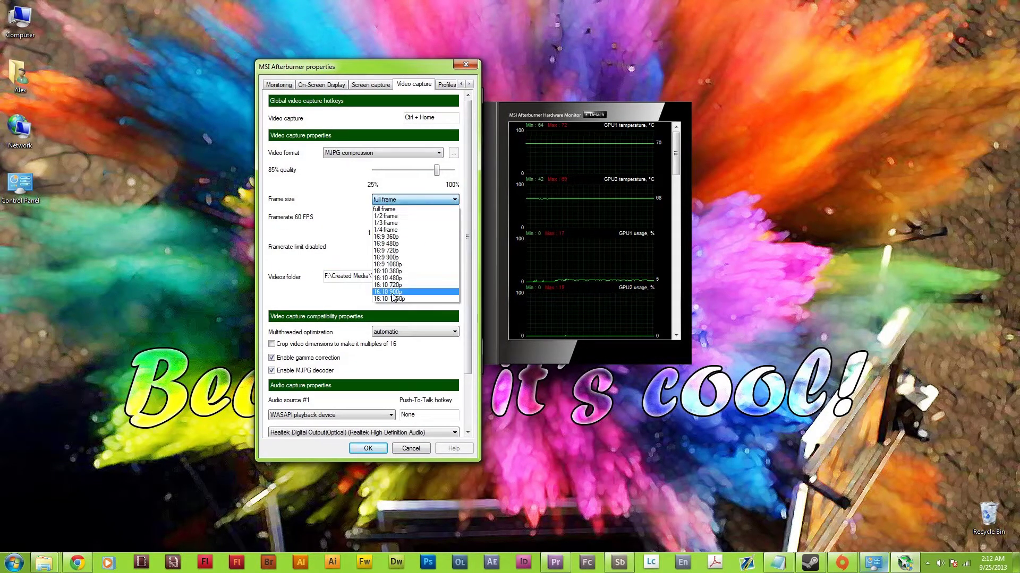
left_click(350, 215)
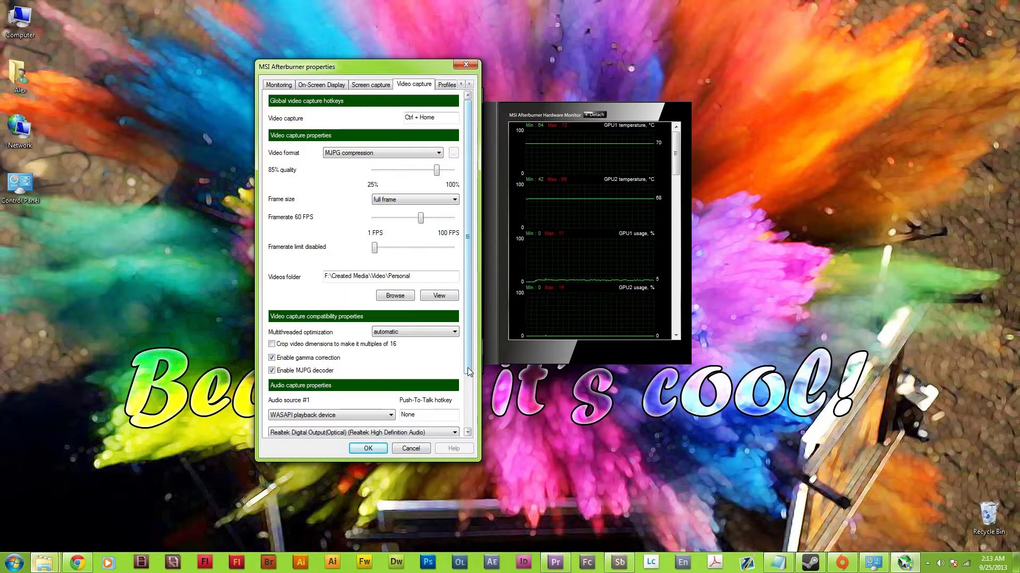
left_click_drag(342, 66, 340, 40)
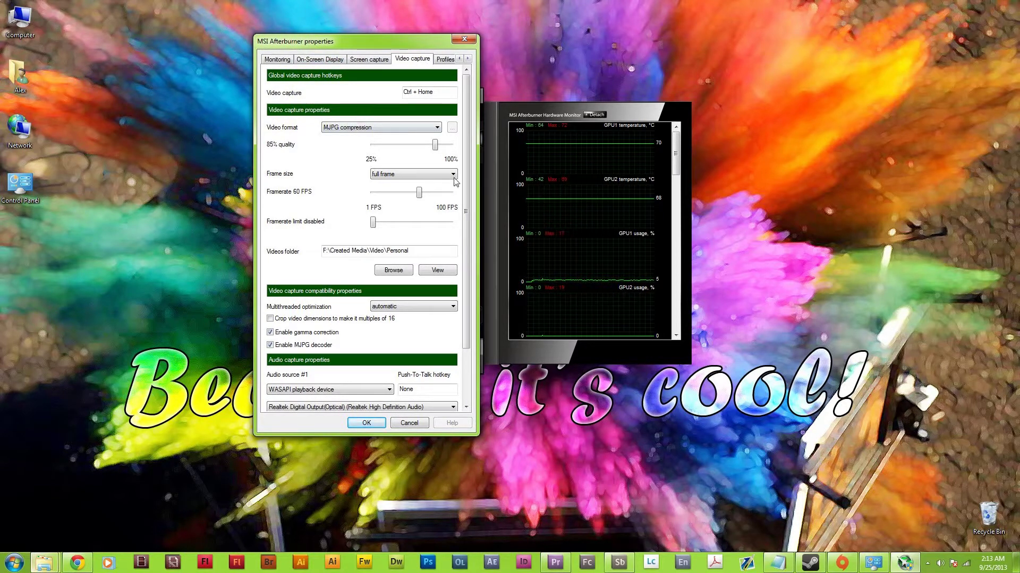
Look through the on-screen display and screen capture settings, and return to video capture to examine the audio capture properties.
left_click(328, 64)
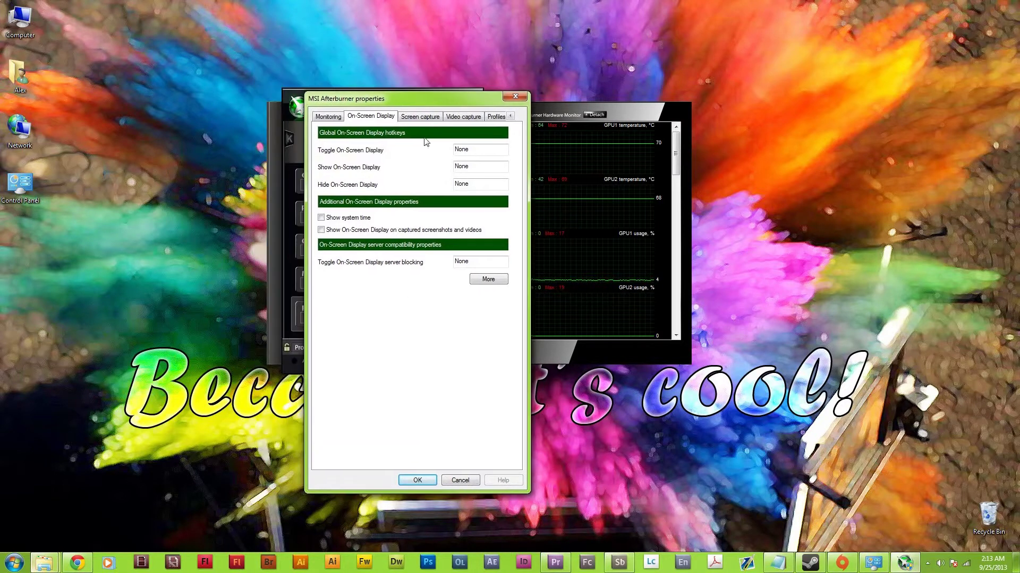
left_click(421, 117)
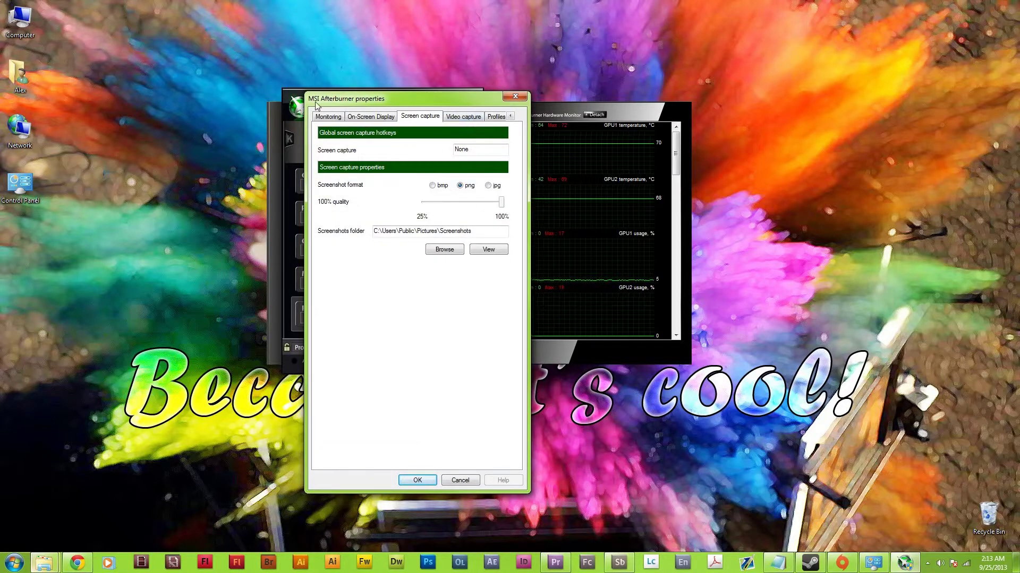
left_click(459, 118)
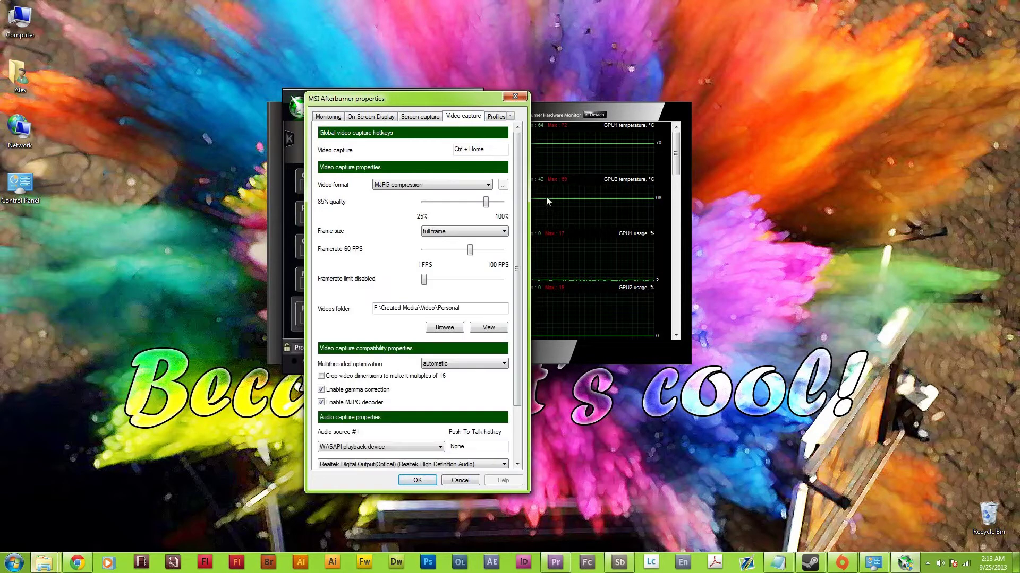
left_click_drag(515, 260, 515, 324)
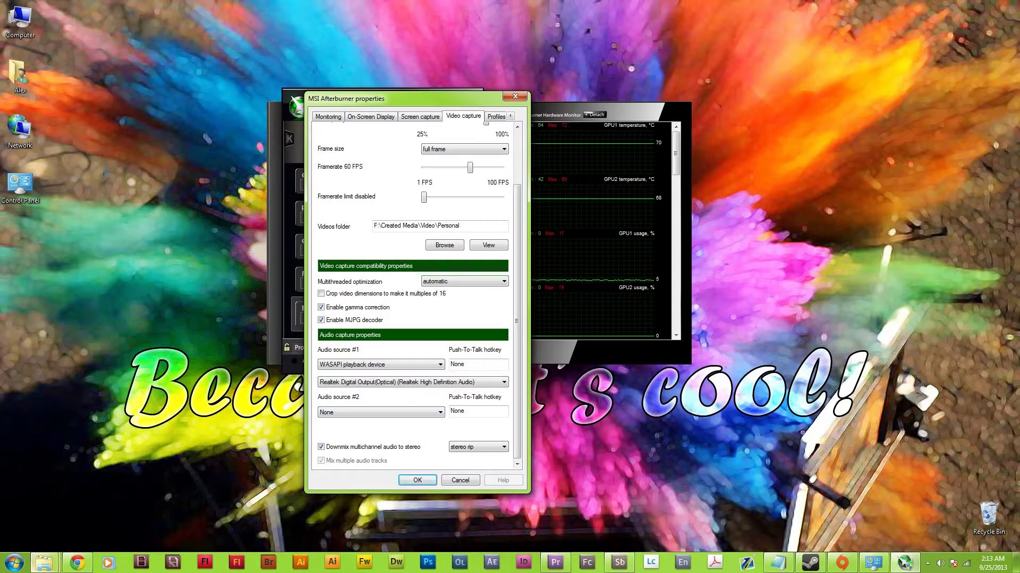
Switch to the audio editor's Record window and place it clear of the Afterburner properties dialog.
key("alt+Tab")
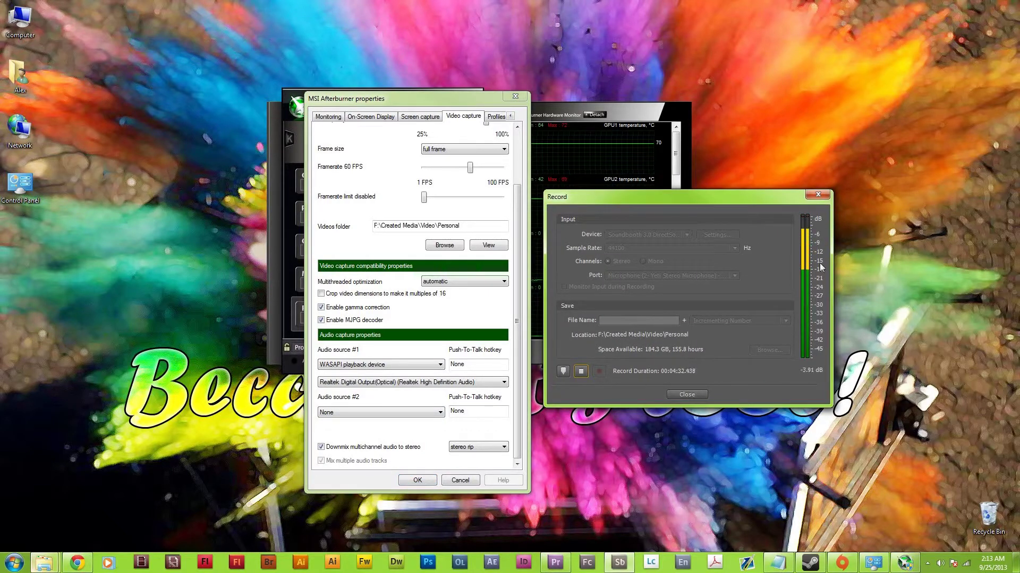
left_click_drag(704, 199, 759, 148)
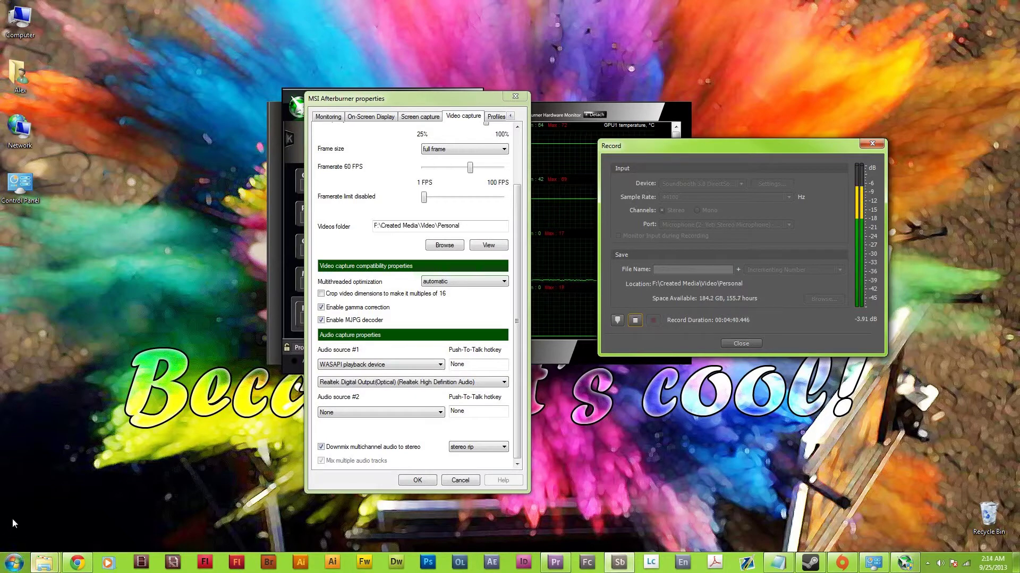
Open Windows Sound Recorder and place it beside the Afterburner properties dialog.
left_click(24, 567)
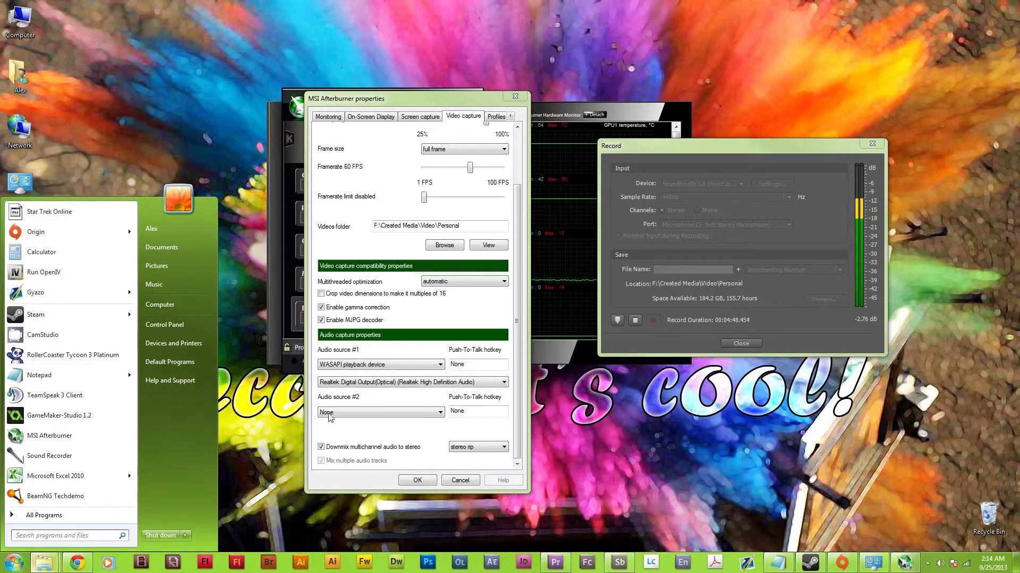
left_click(50, 456)
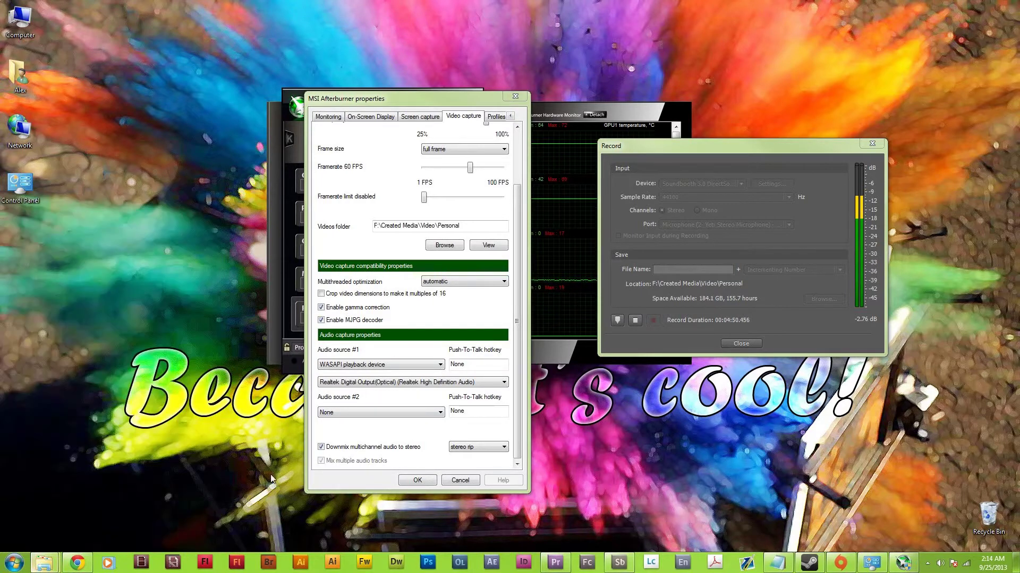
left_click_drag(125, 46, 399, 221)
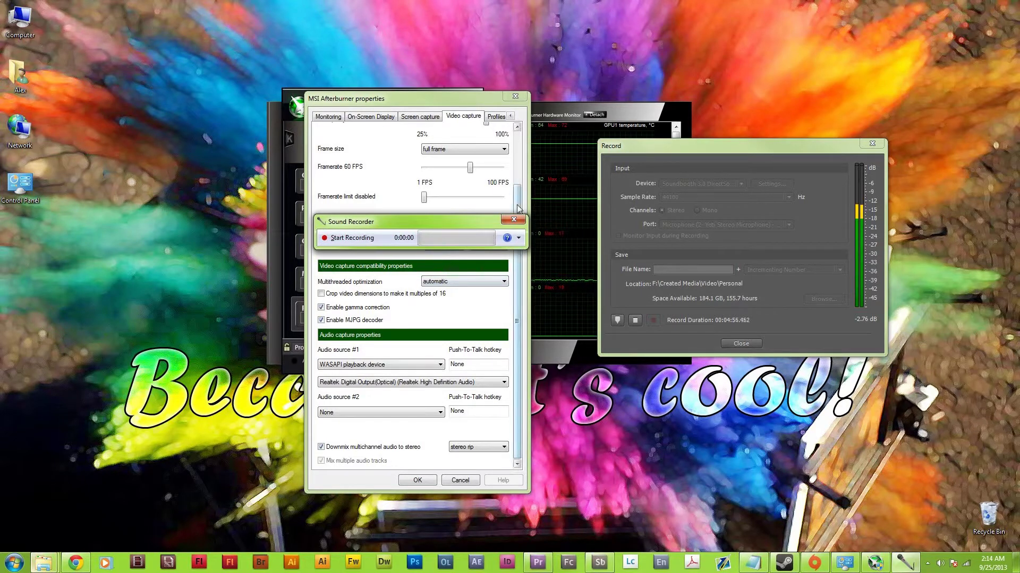
left_click_drag(462, 228, 205, 255)
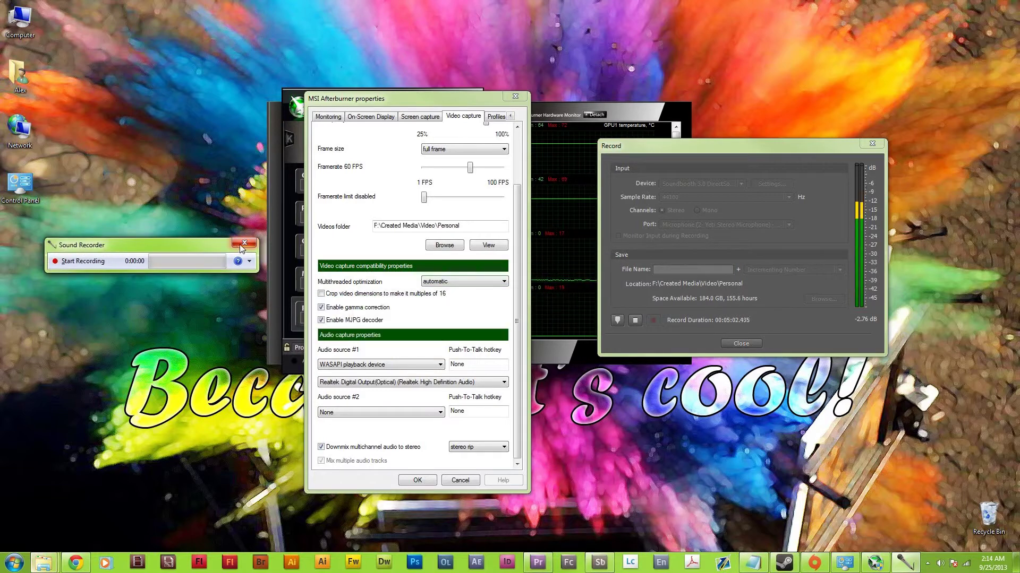
left_click_drag(184, 244, 230, 240)
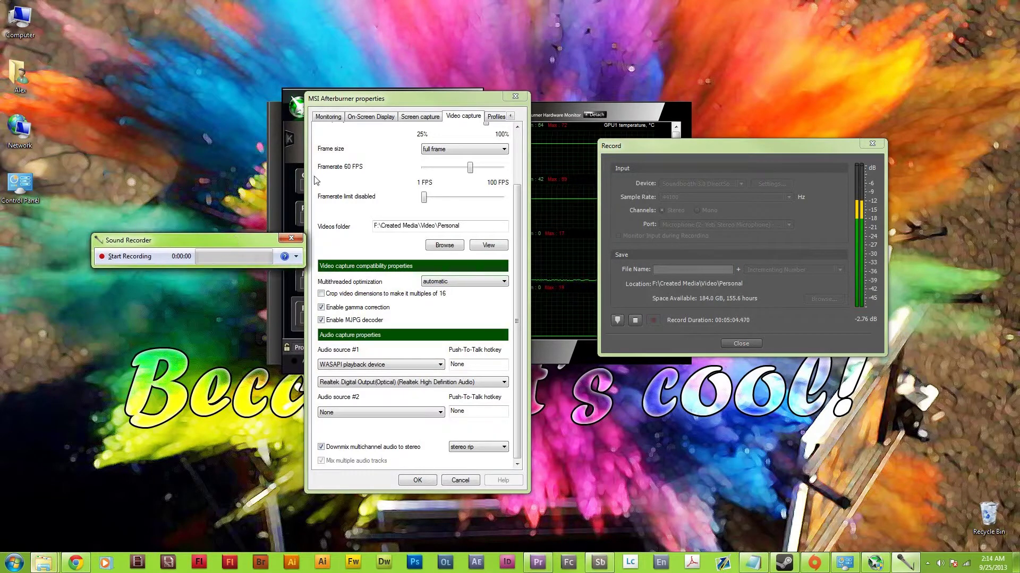
Make a short test recording in Sound Recorder, stop it, and examine the file types offered for saving it.
left_click(123, 261)
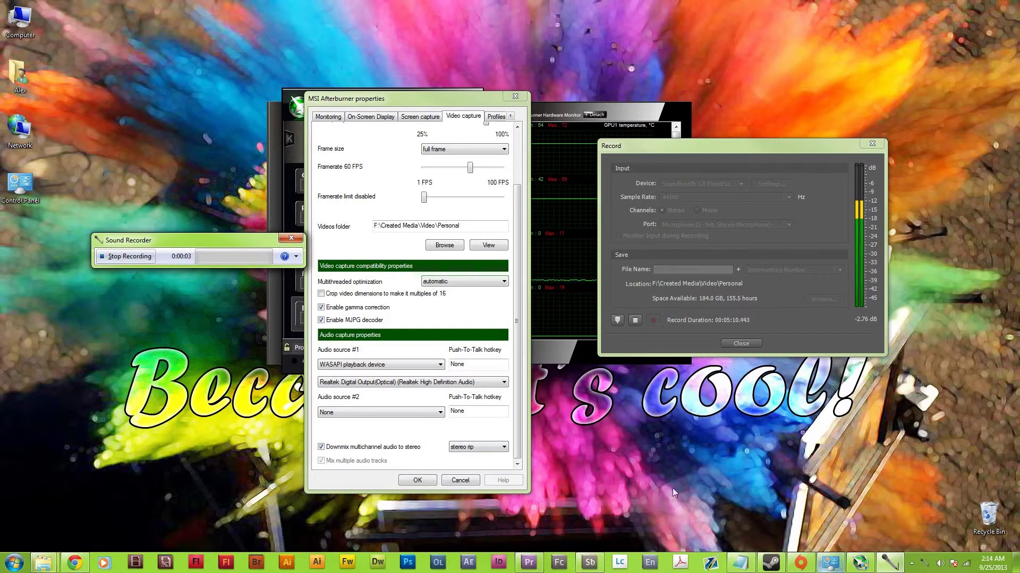
left_click(130, 257)
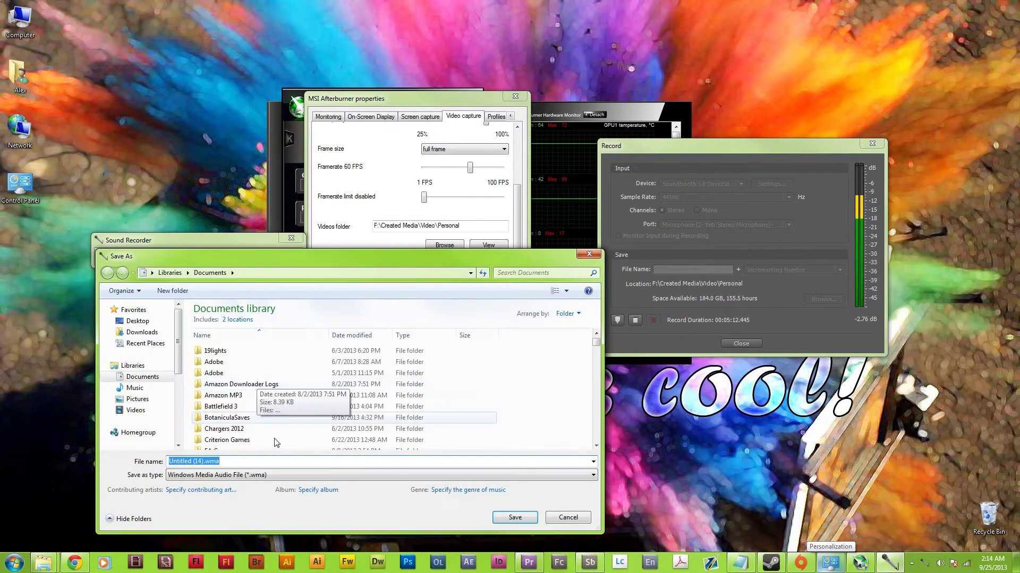
left_click(207, 475)
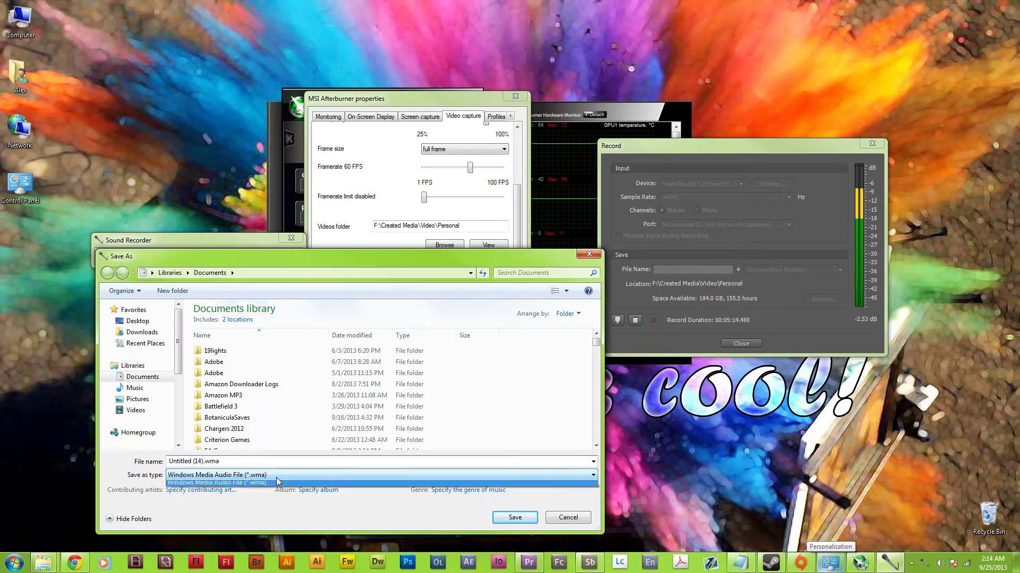
left_click(267, 530)
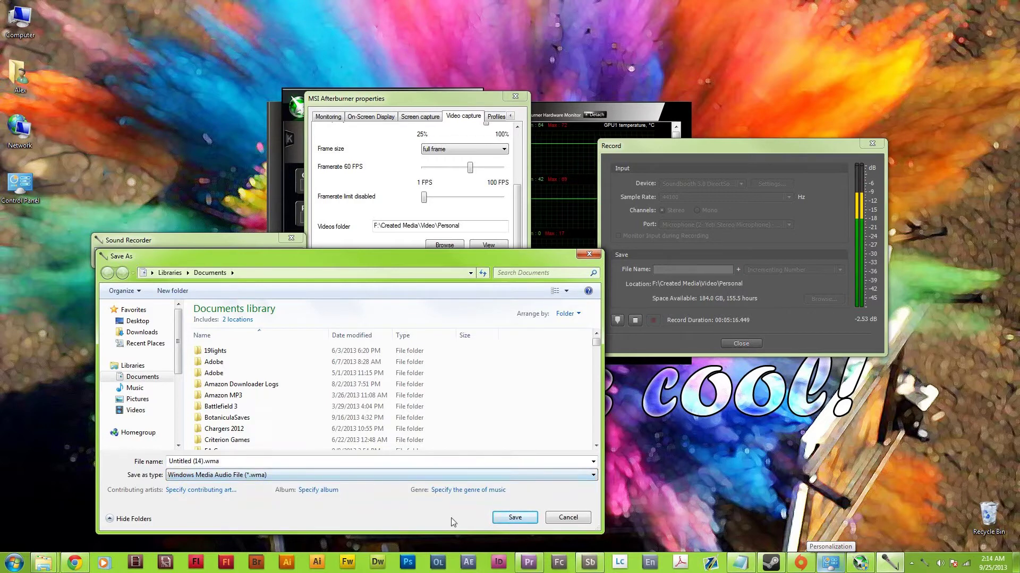
Cancel the save, close Sound Recorder without keeping the recording, and accept the Afterburner properties dialog.
left_click(568, 517)
left_click(291, 240)
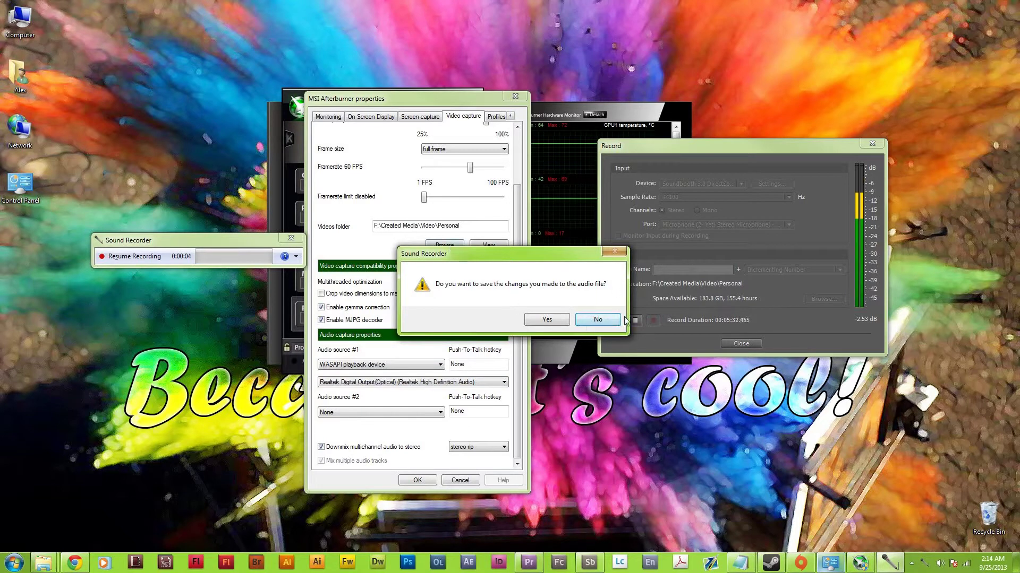
left_click(600, 319)
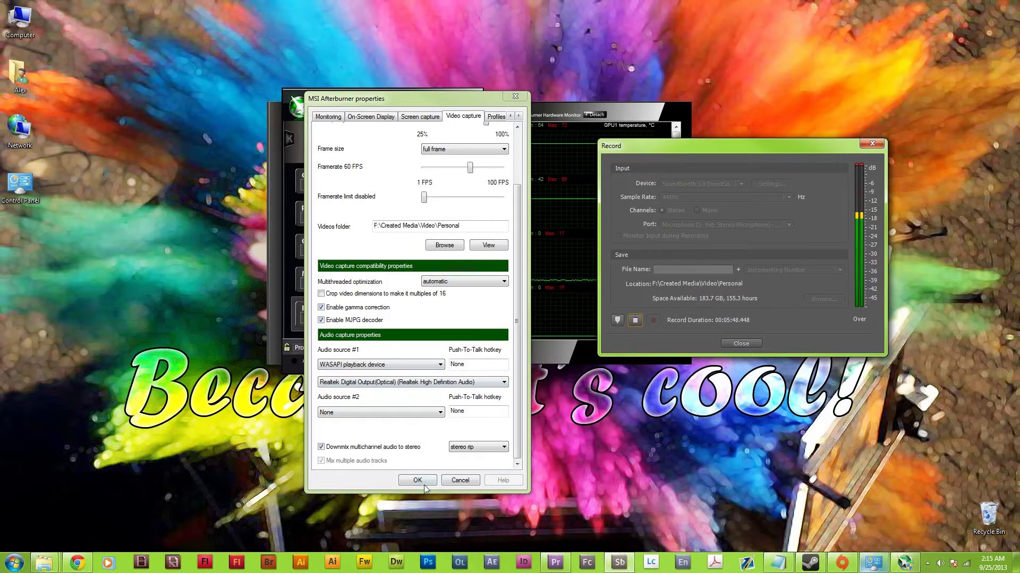
key("Return")
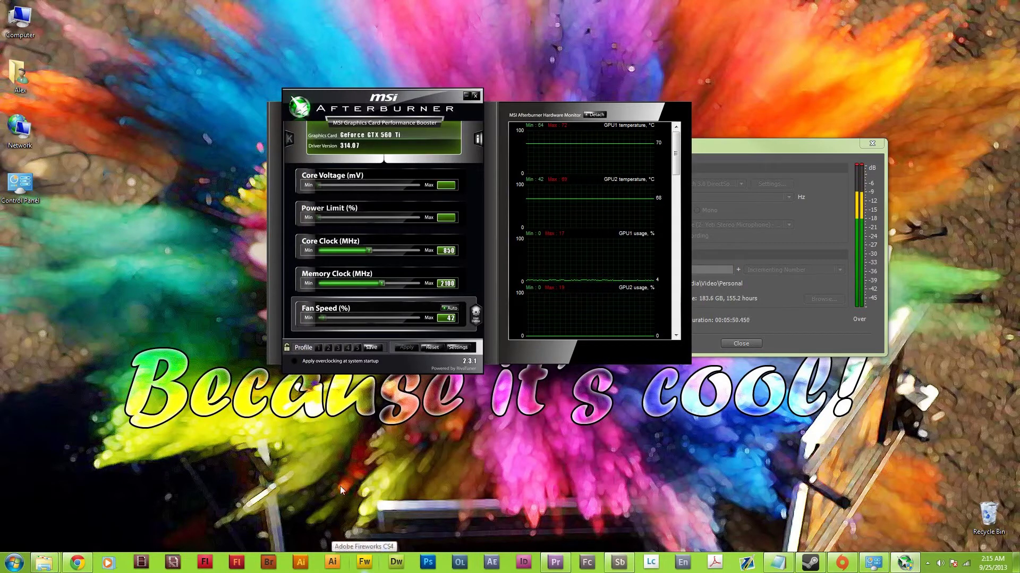
Switch to Adobe Premiere Pro and scrub through Sequence 01 to preview the edited screen recordings.
left_click(555, 563)
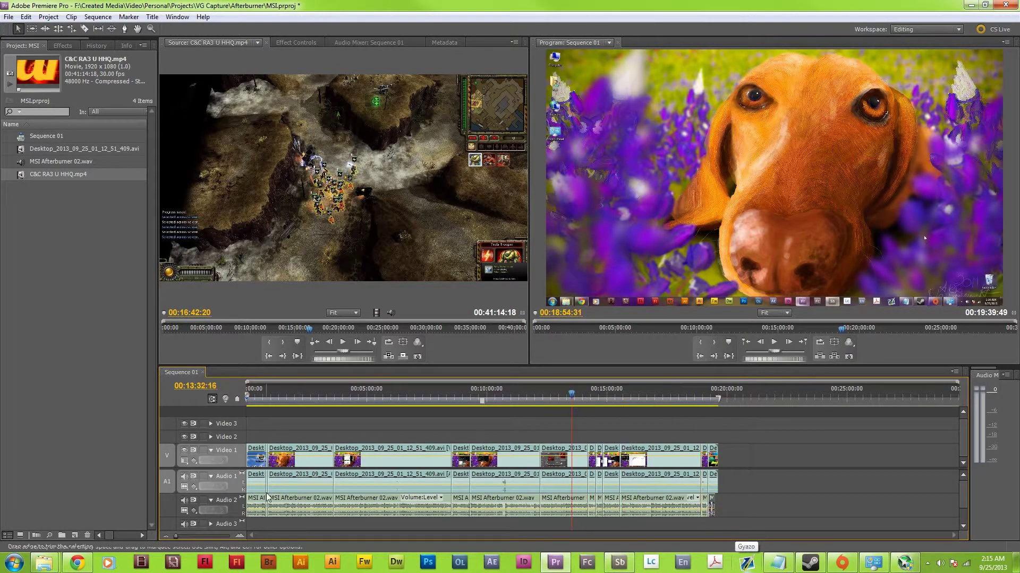
left_click(572, 395)
left_click_drag(503, 392, 565, 461)
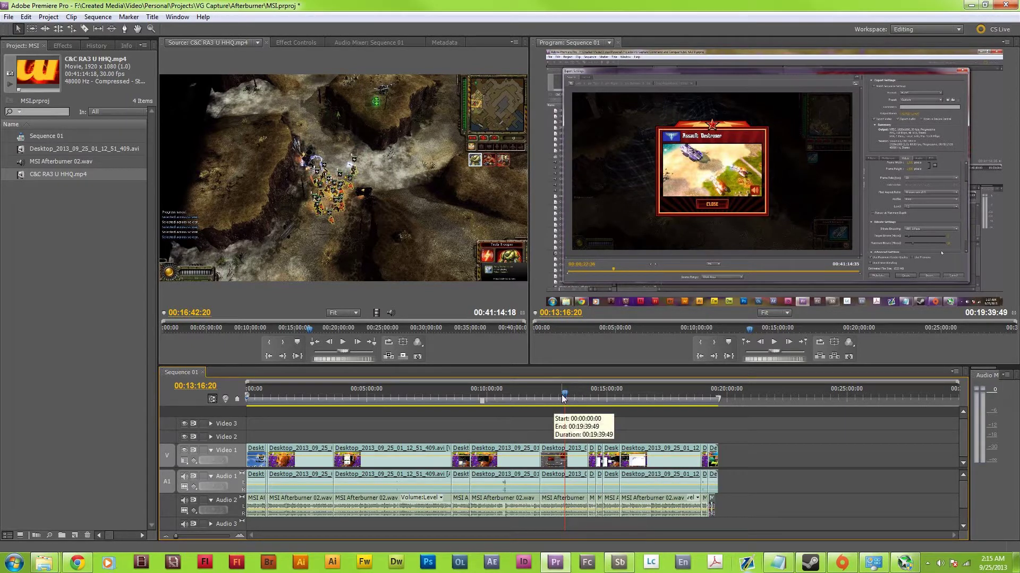
left_click(382, 402)
left_click_drag(317, 401, 226, 416)
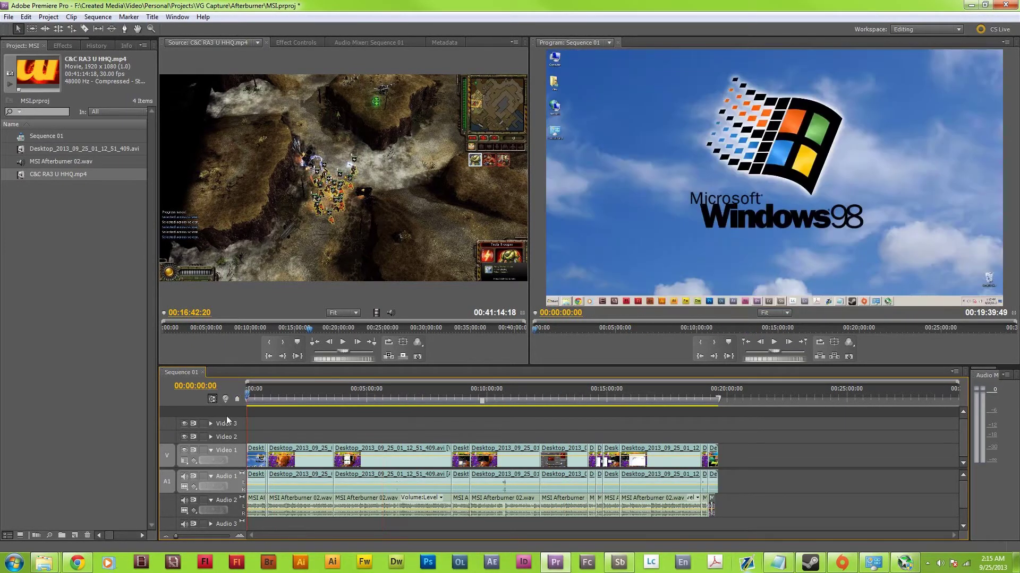
left_click(314, 396)
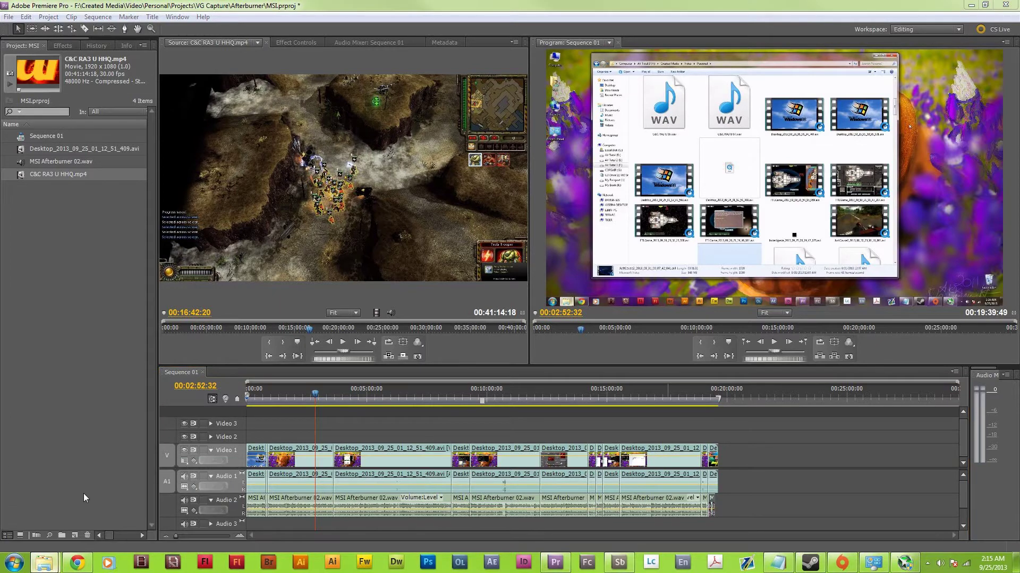
Switch to the Personal video folder, examine the details of Desktop_2013_09_25_02_09_04_937.avi and Desktop_2013_09_25_01_12_51_409.avi, and put the folder window away.
left_click_drag(1019, 144, 313, 37)
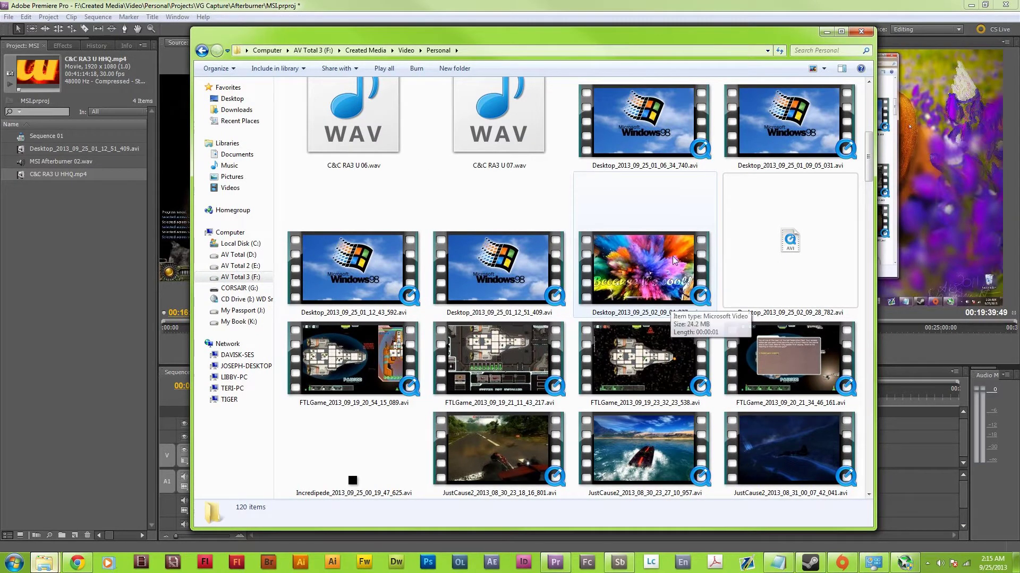
left_click(629, 274)
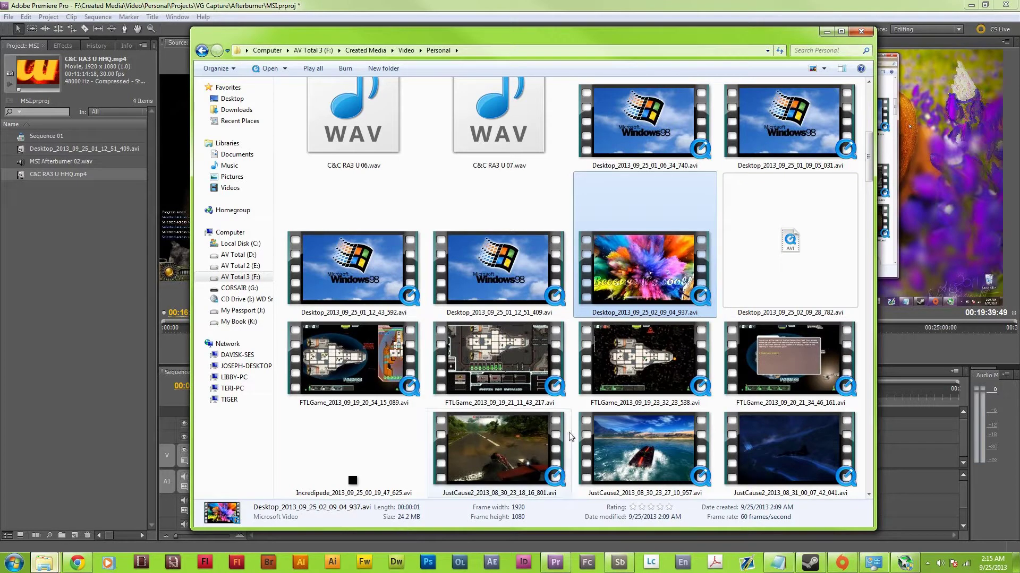
left_click(509, 292)
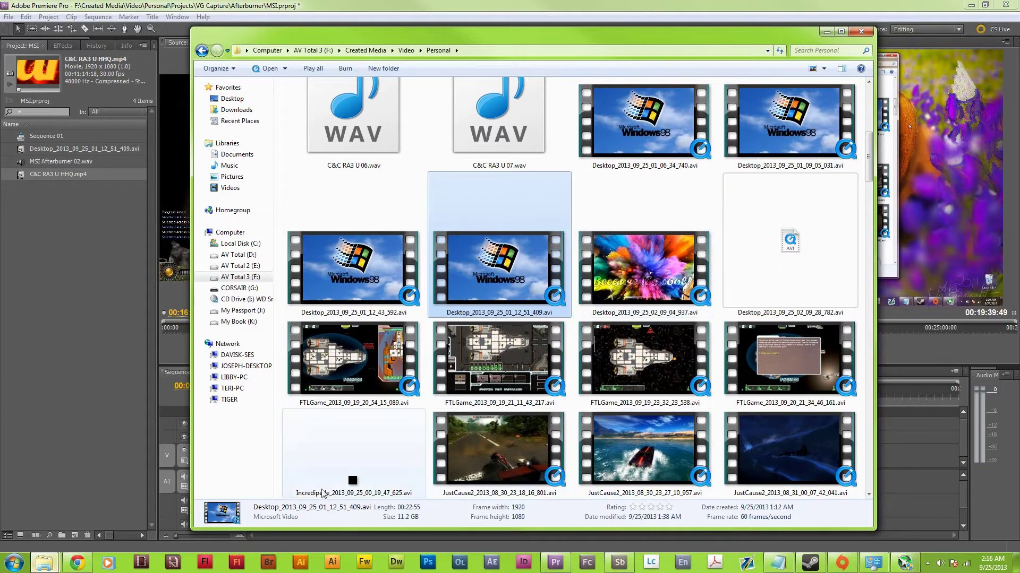
left_click(827, 32)
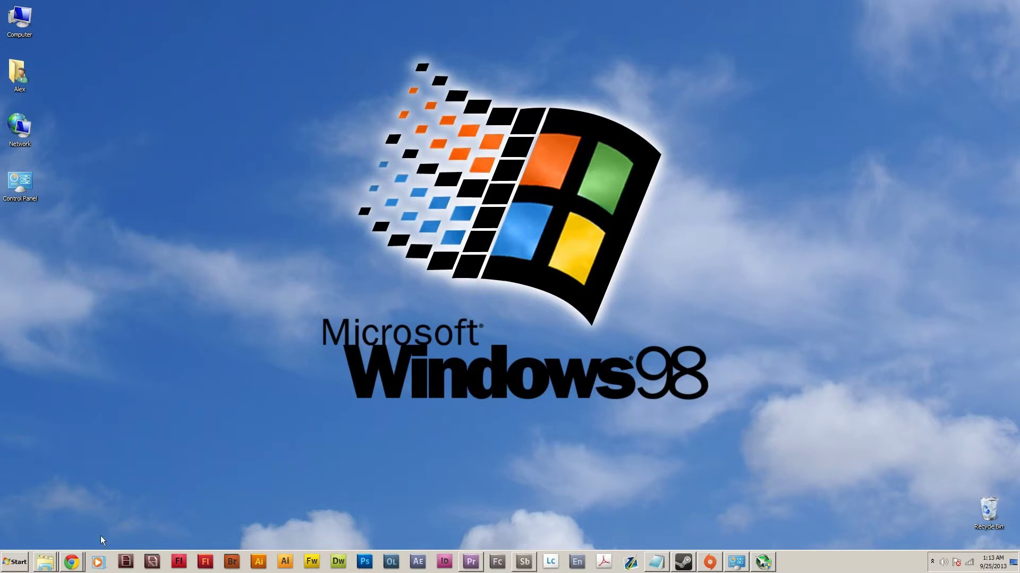
Open the Personalization window and change the desktop from the Windows 98 look to the theme with the dog wallpaper.
left_click(28, 567)
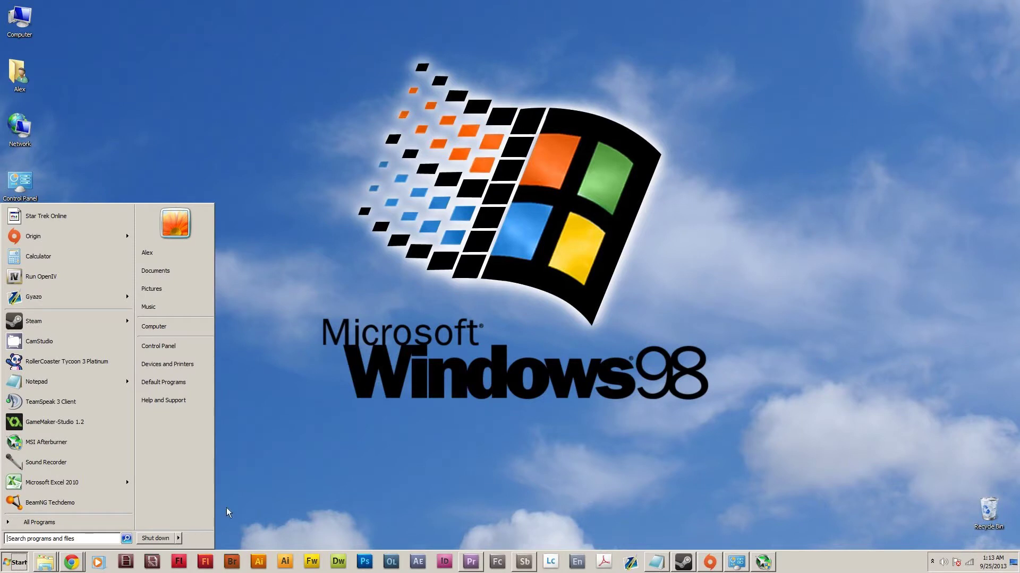
left_click(281, 478)
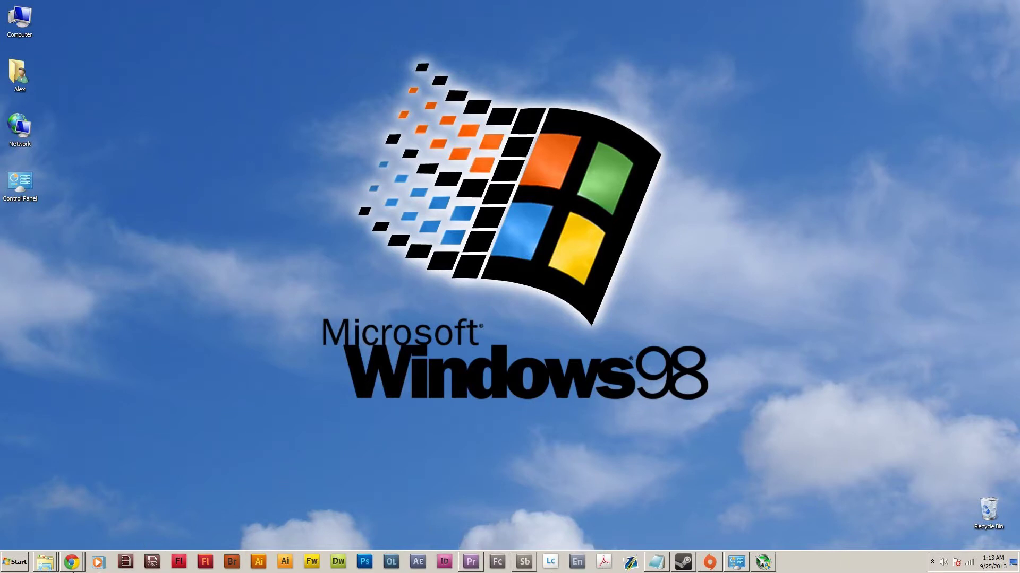
left_click(736, 562)
left_click(507, 250)
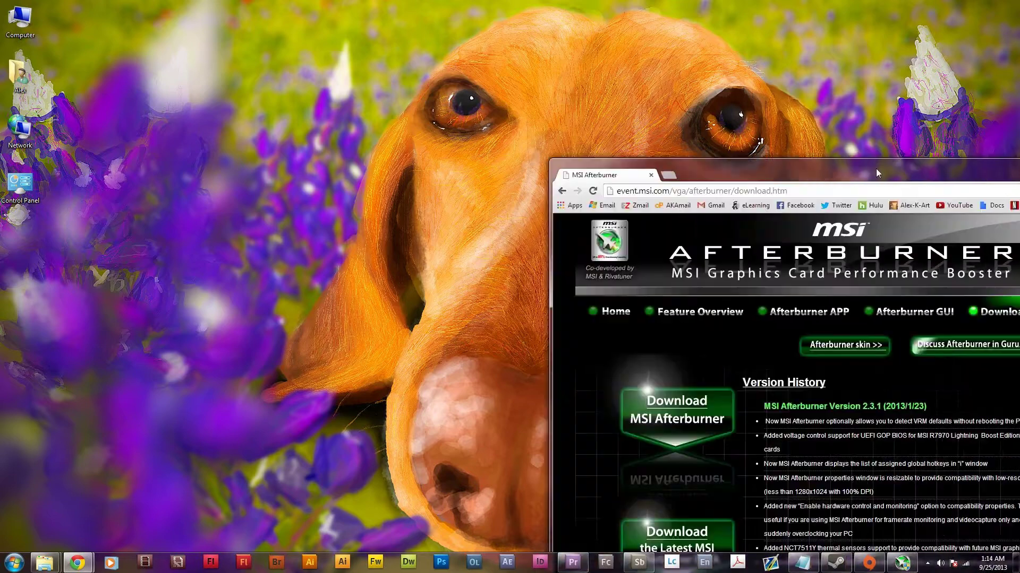
Show the Afterburner download page's address in the browser, reopen the page from the "msi afterburner" search results, and put the browser away.
left_click_drag(927, 166, 499, 18)
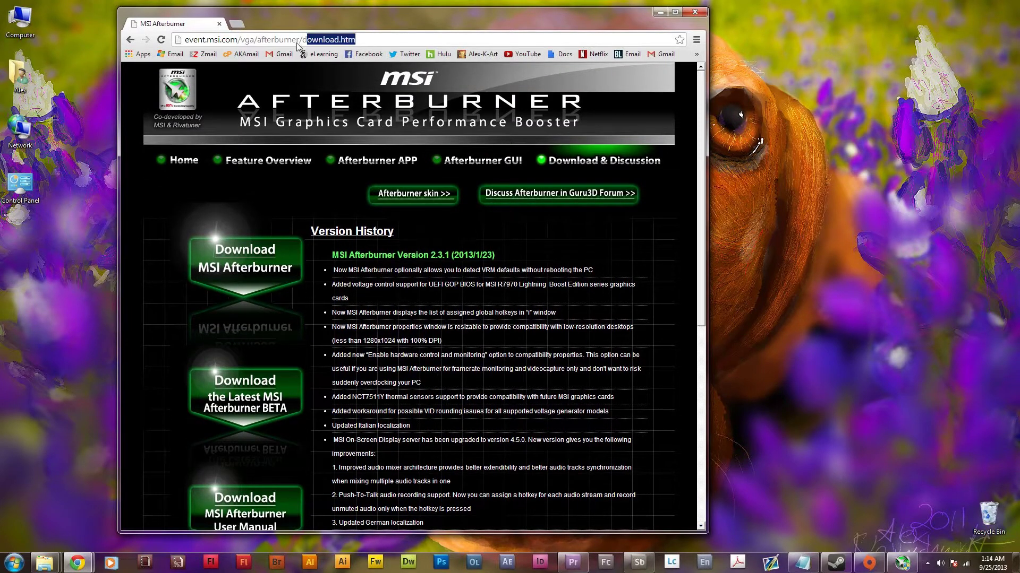
triple_click(313, 41)
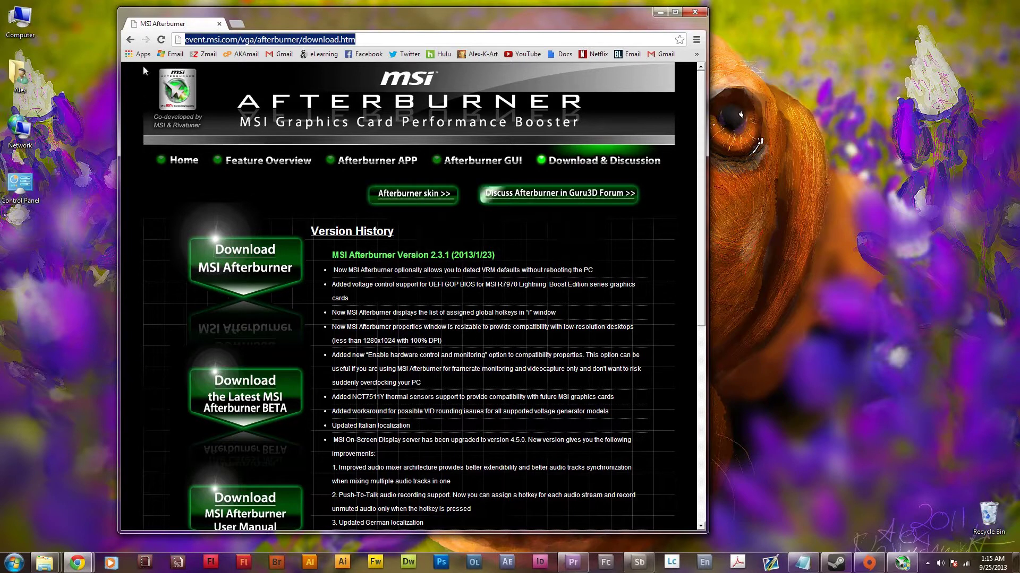
key("alt+Left")
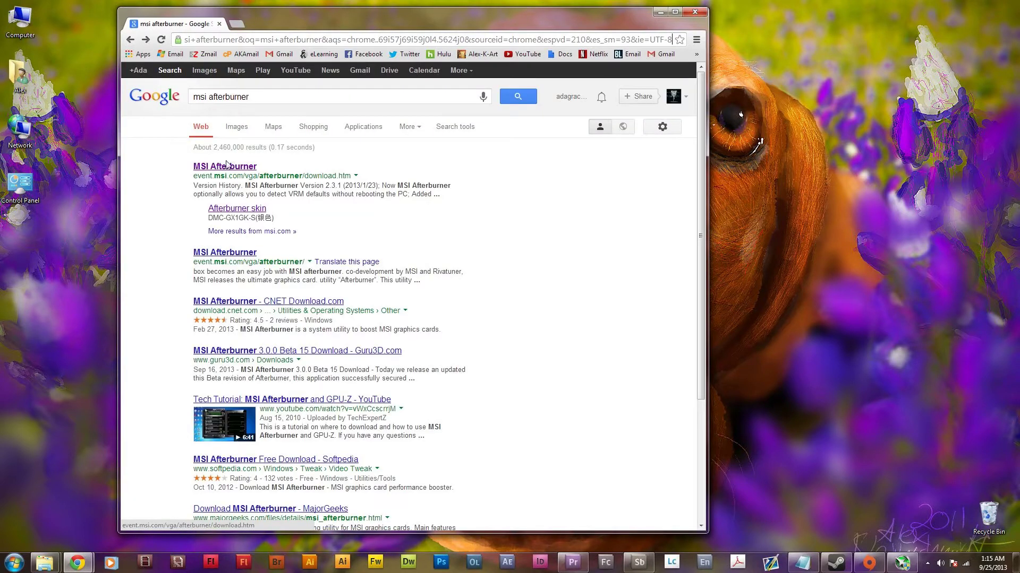
left_click(228, 167)
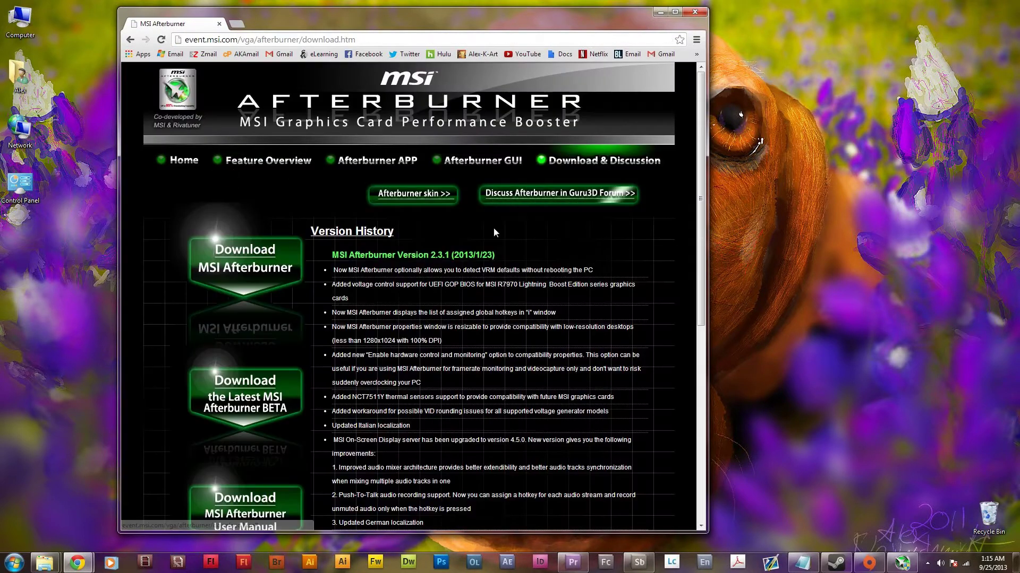
left_click(691, 12)
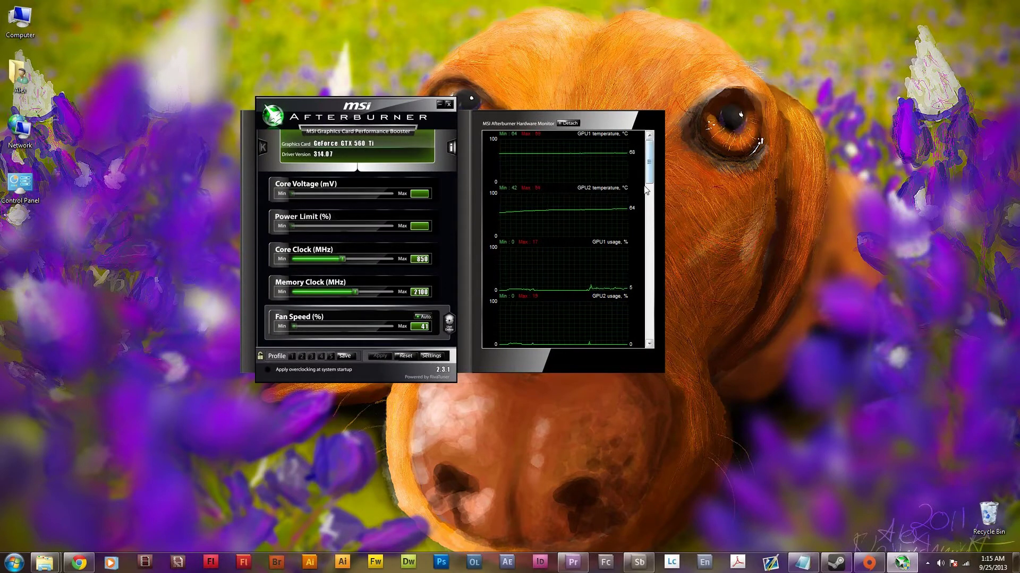
Move the Afterburner window with its hardware monitor toward the middle of the desktop.
mouse_move(635, 174)
left_click_drag(661, 125, 753, 119)
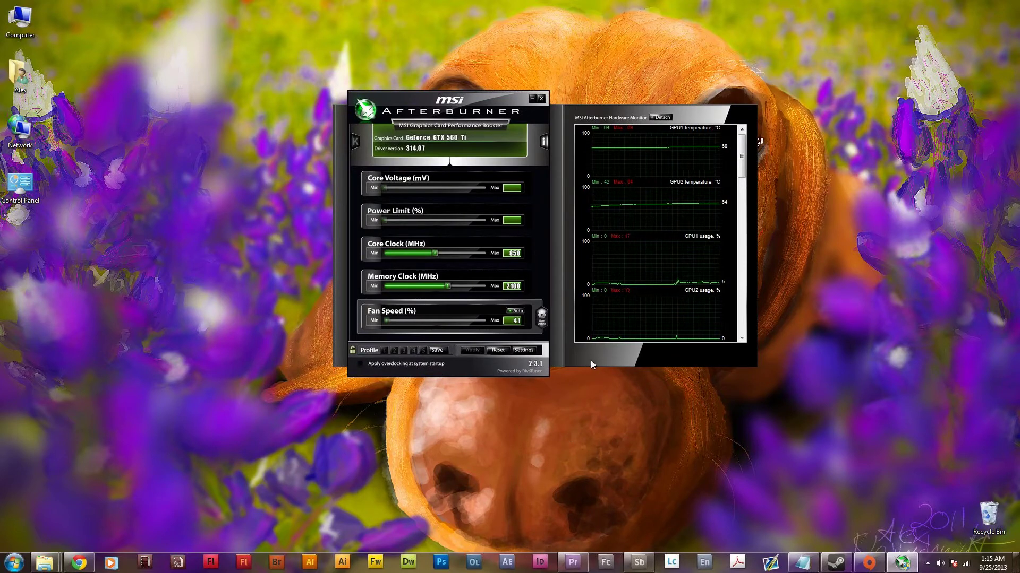
left_click_drag(562, 343, 549, 343)
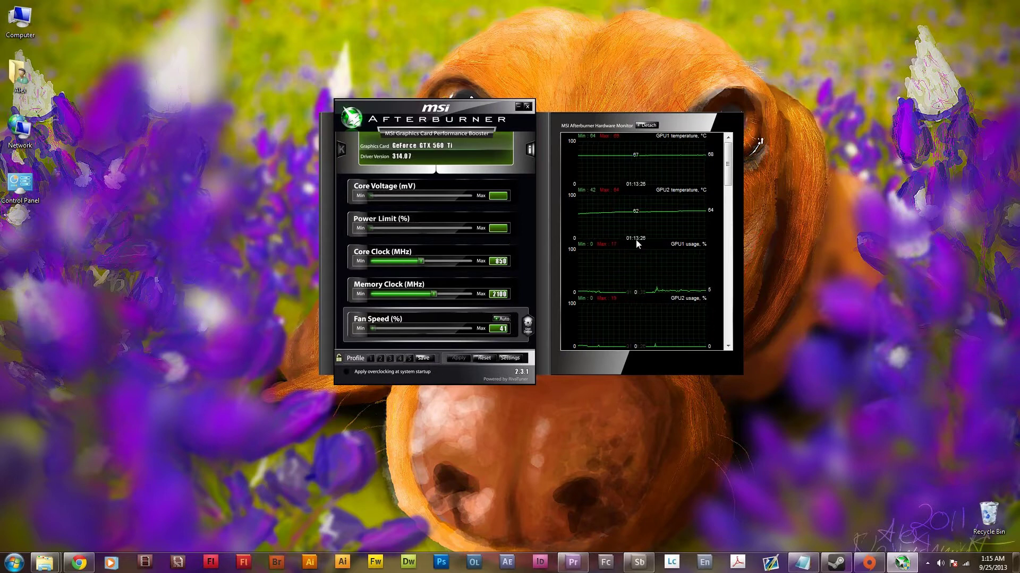
Open the Afterburner properties, place the dialog over the hardware monitor, and bring up the video capture settings.
left_click(508, 358)
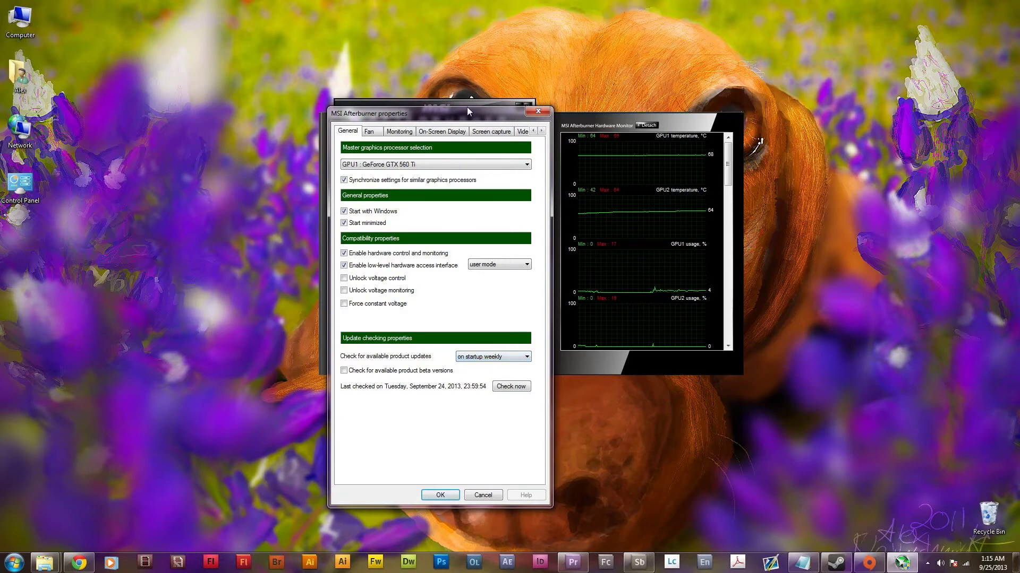
left_click_drag(466, 107, 547, 93)
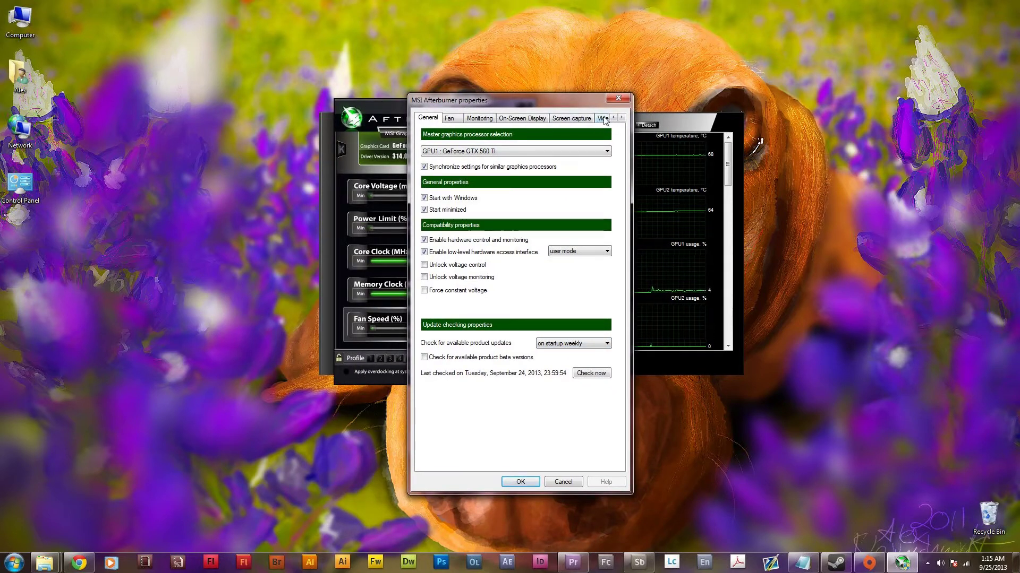
left_click(603, 119)
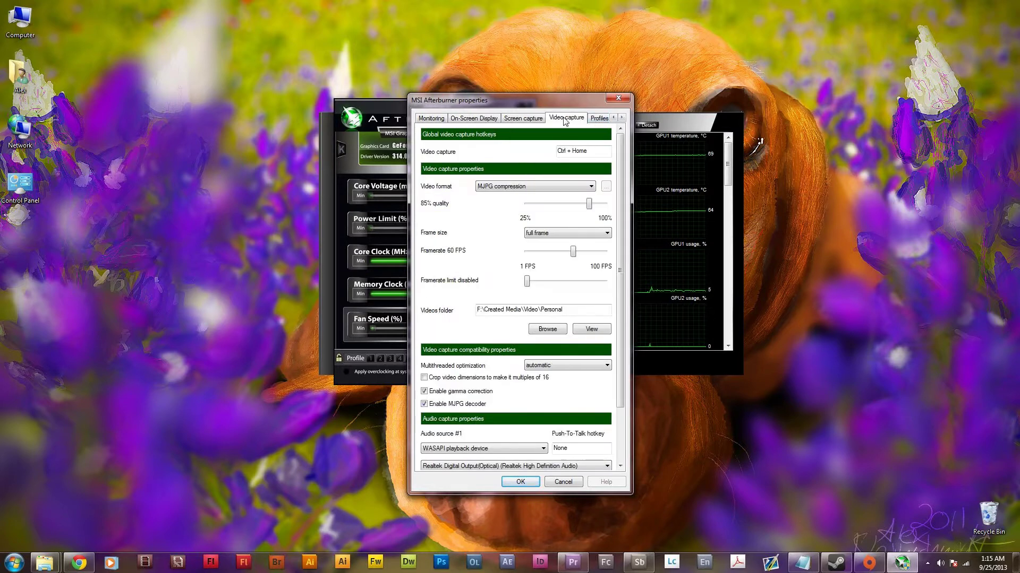
left_click(621, 118)
left_click(614, 118)
left_click(614, 118)
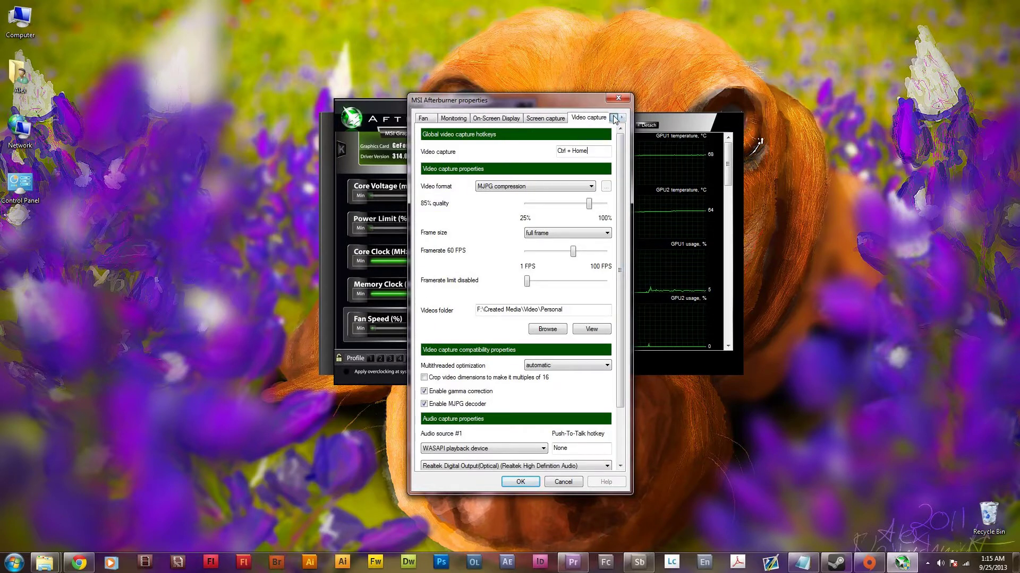
Examine the video format options for video capture, keeping MJPG compression.
left_click(622, 118)
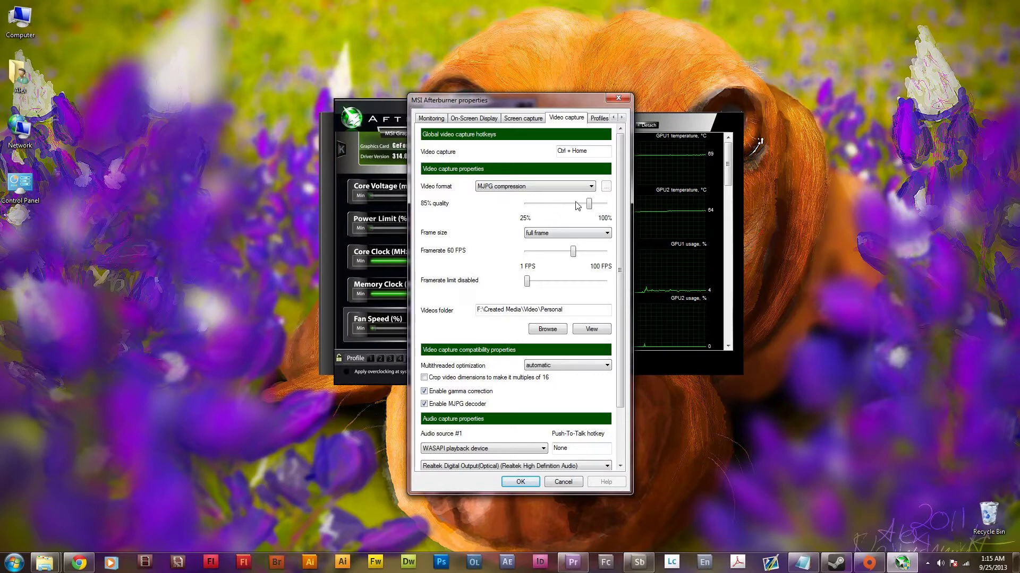
left_click(591, 186)
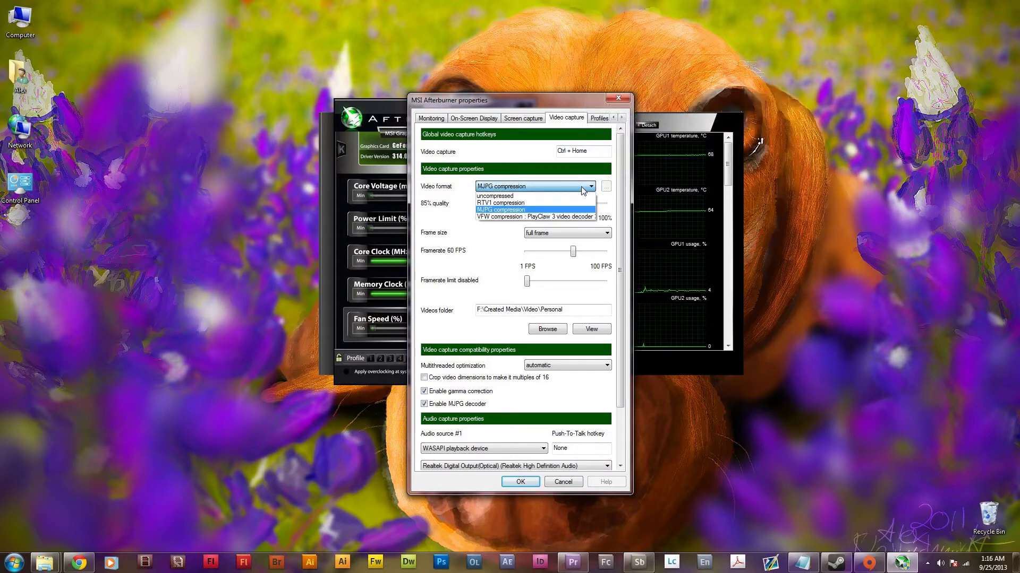
left_click(502, 210)
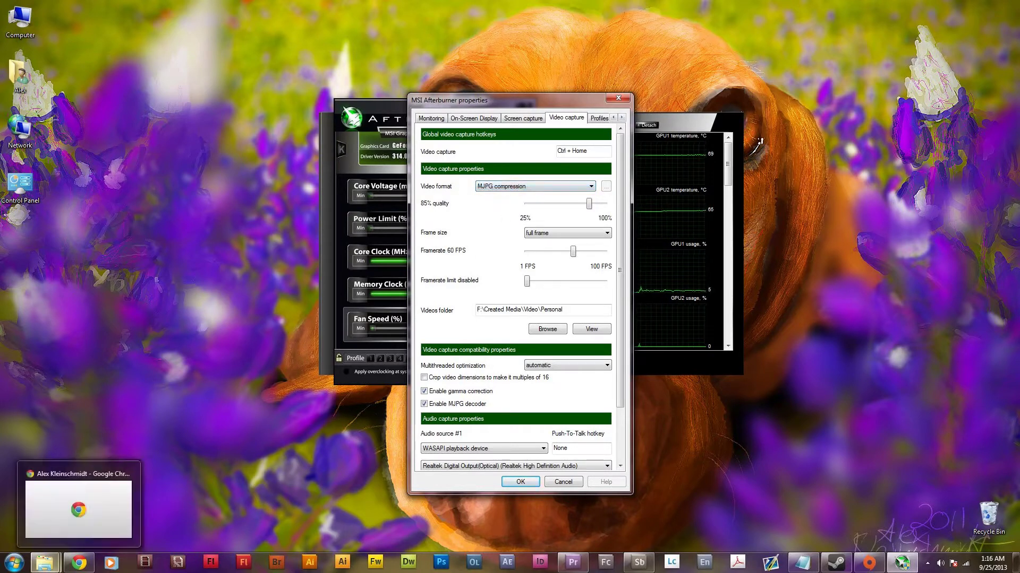
Switch to the Personal video folder, restore its window to a smaller size, and find the Desktop AVI recordings.
mouse_move(51, 563)
left_click(61, 526)
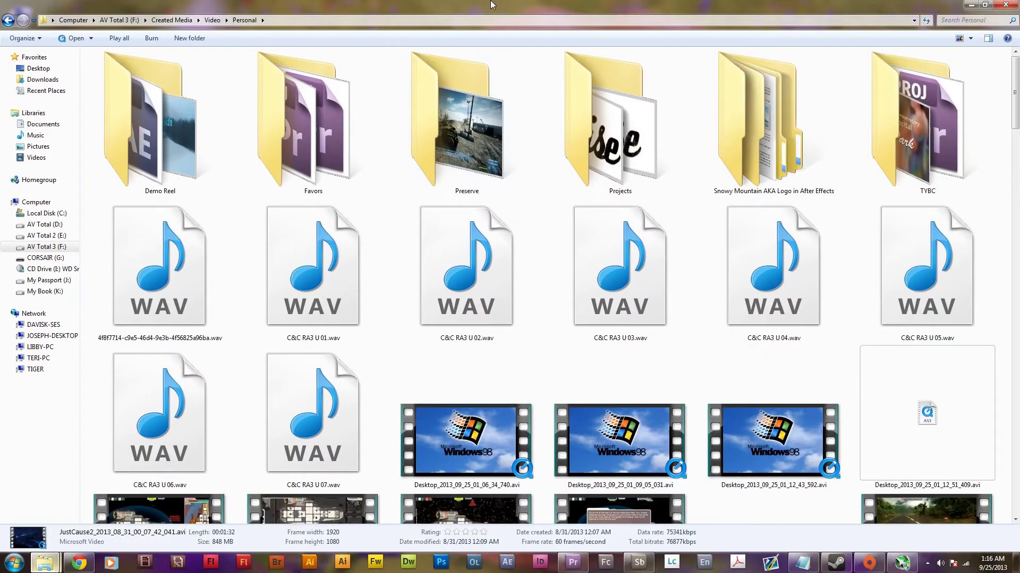
double_click(493, 6)
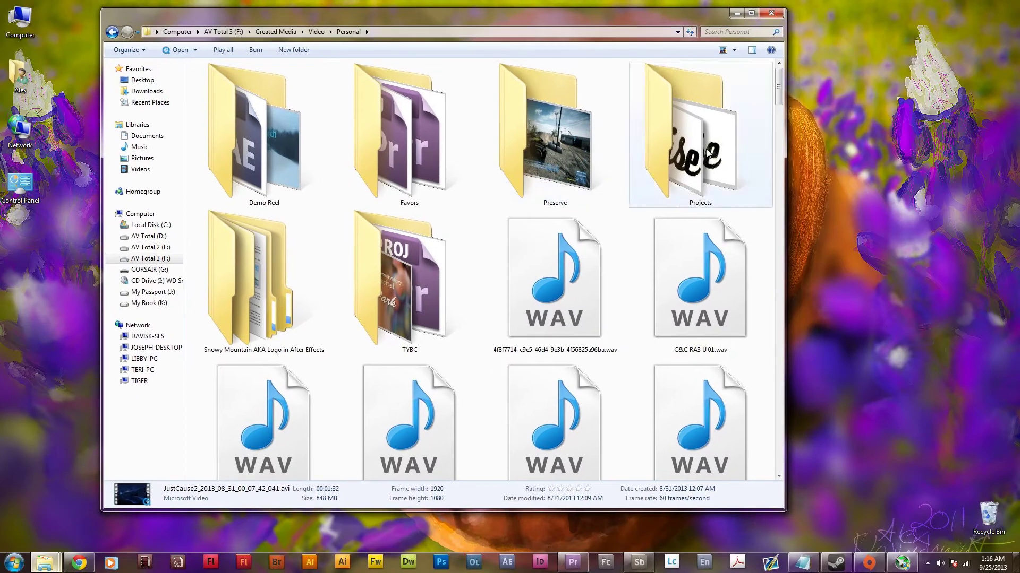
left_click_drag(778, 88, 781, 126)
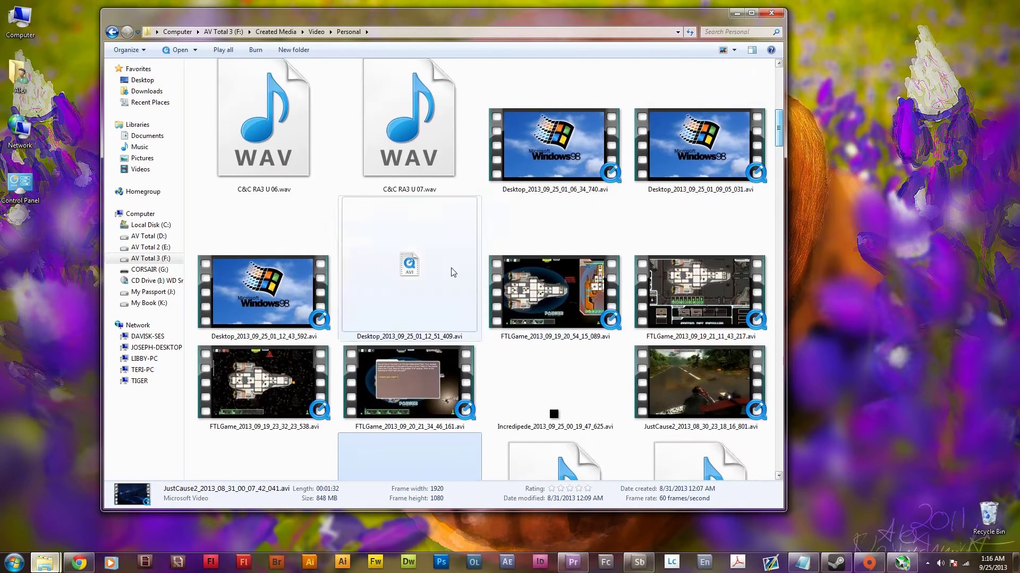
Find the Naild_x86_2013_08_19_23_17_34_463.avi recording in the Personal folder and examine its length, size and frame details.
mouse_move(398, 249)
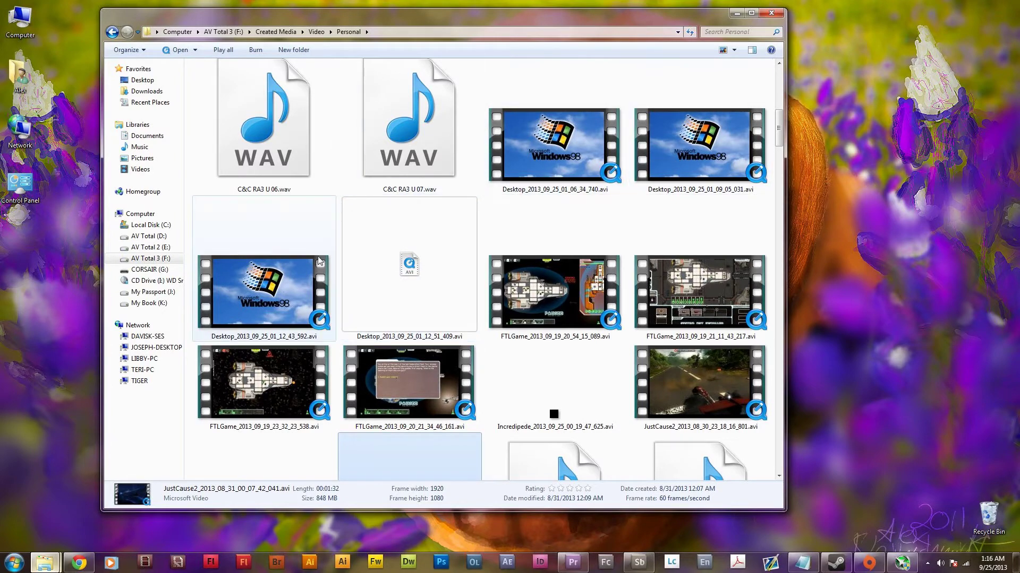
left_click_drag(779, 122, 779, 300)
left_click(409, 173)
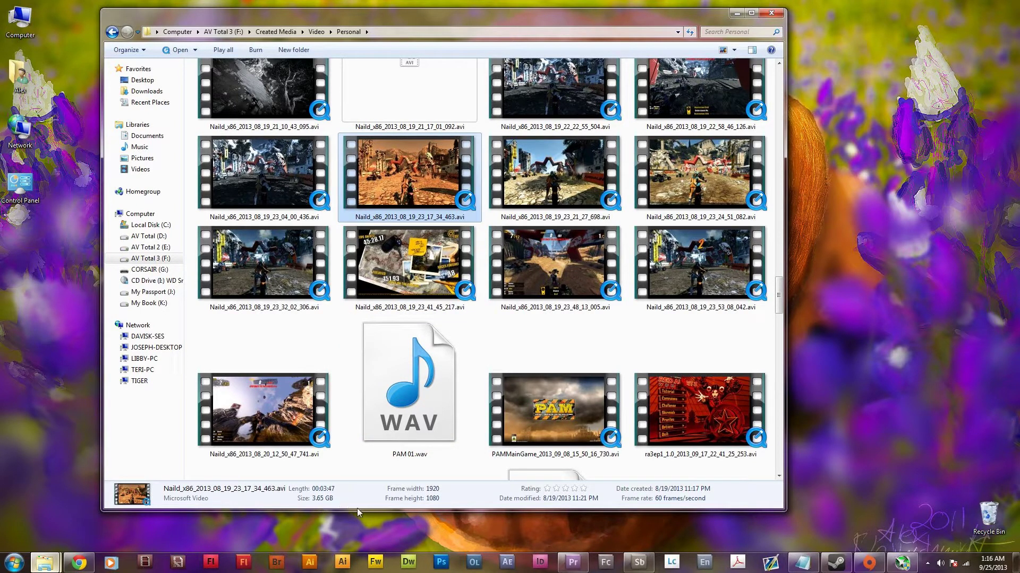
left_click_drag(781, 298, 782, 330)
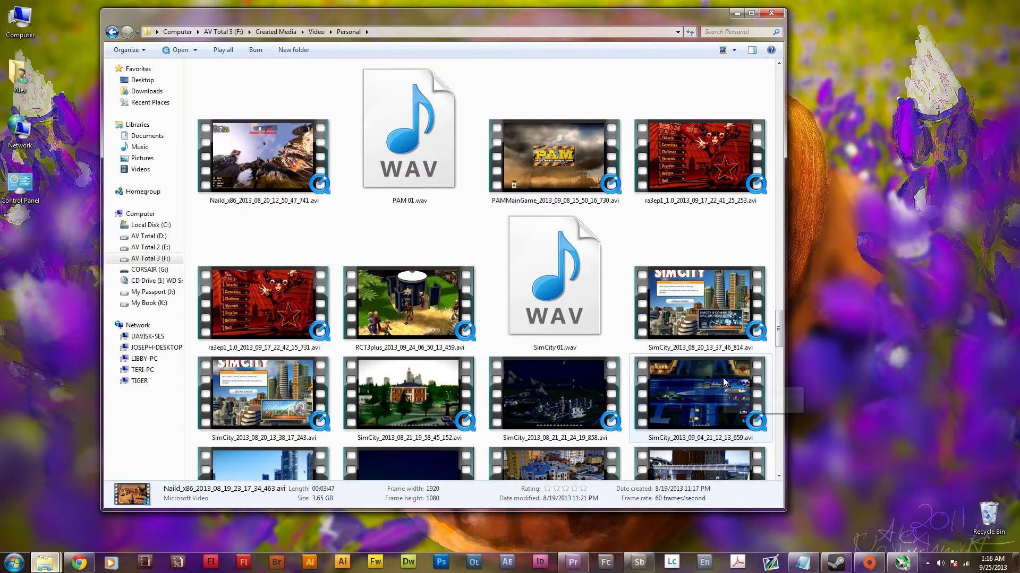
Check the free space on the computer's drives, and return to the Personal video folder.
left_click(138, 32)
left_click(171, 46)
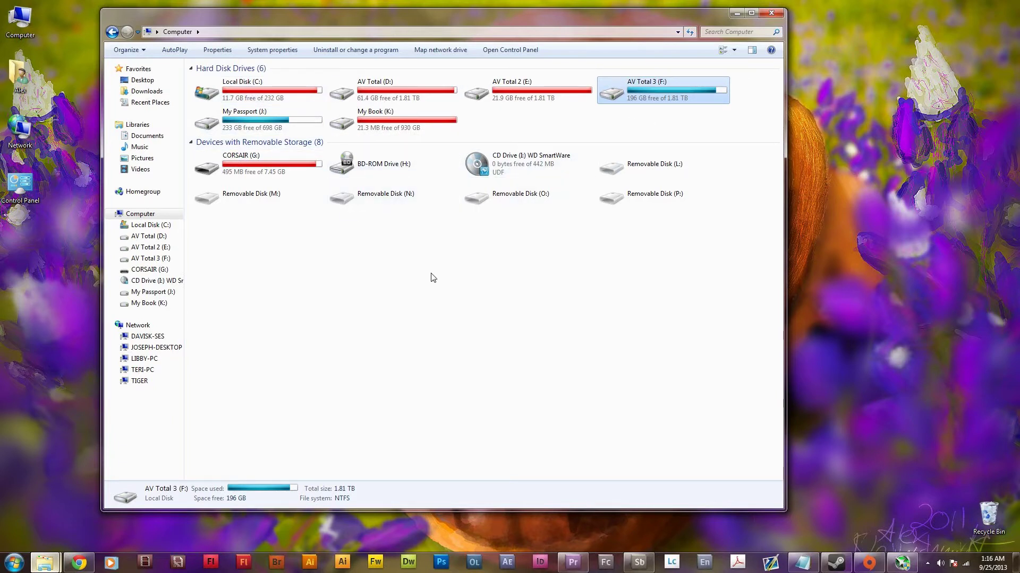
left_click(112, 32)
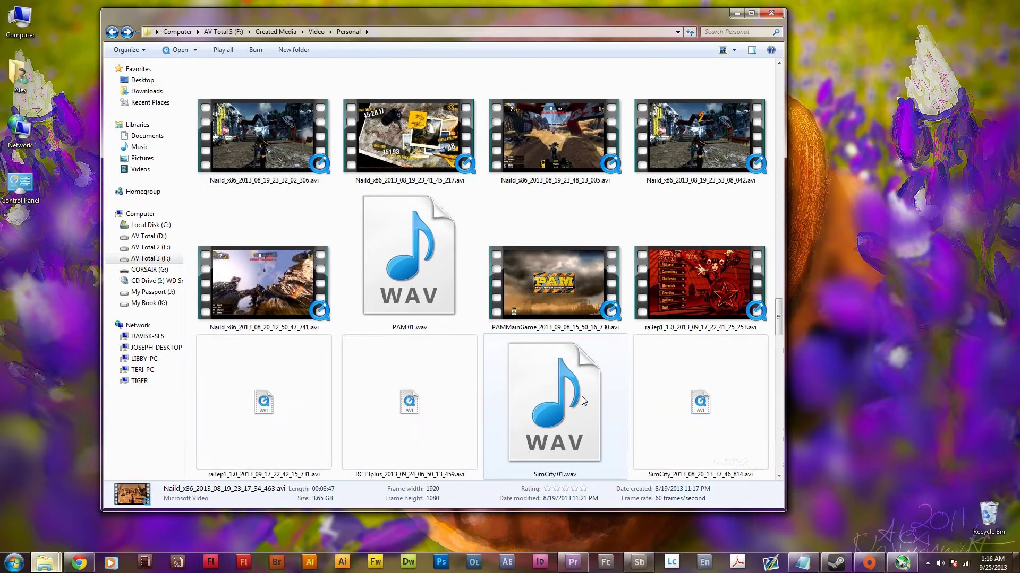
Look through the SimCity, Storm and Super Hexagon recordings, and go back to the beginning of the Personal folder.
scroll(582, 397, "down", 10)
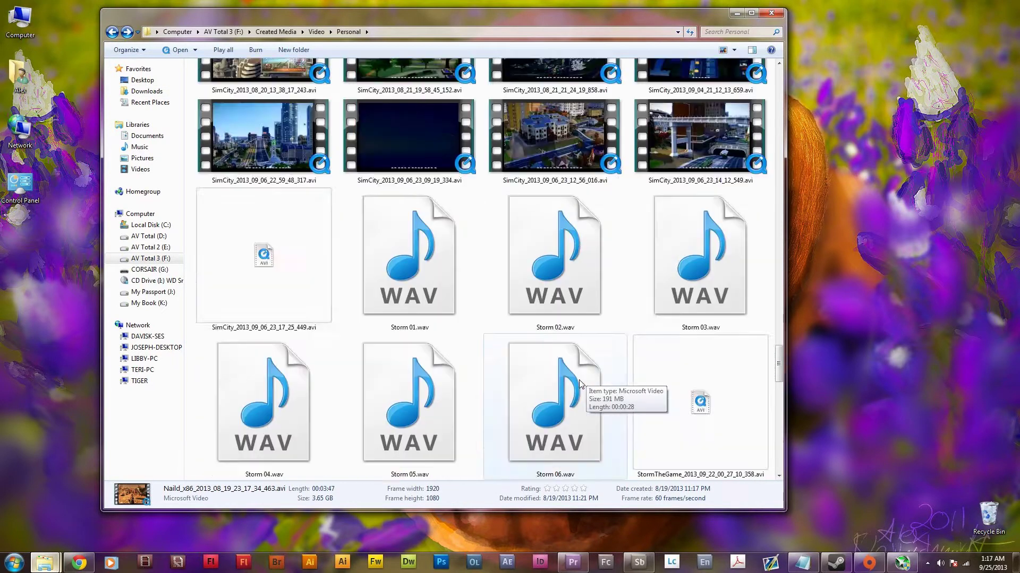
scroll(696, 416, "down", 12)
scroll(750, 445, "up", 8)
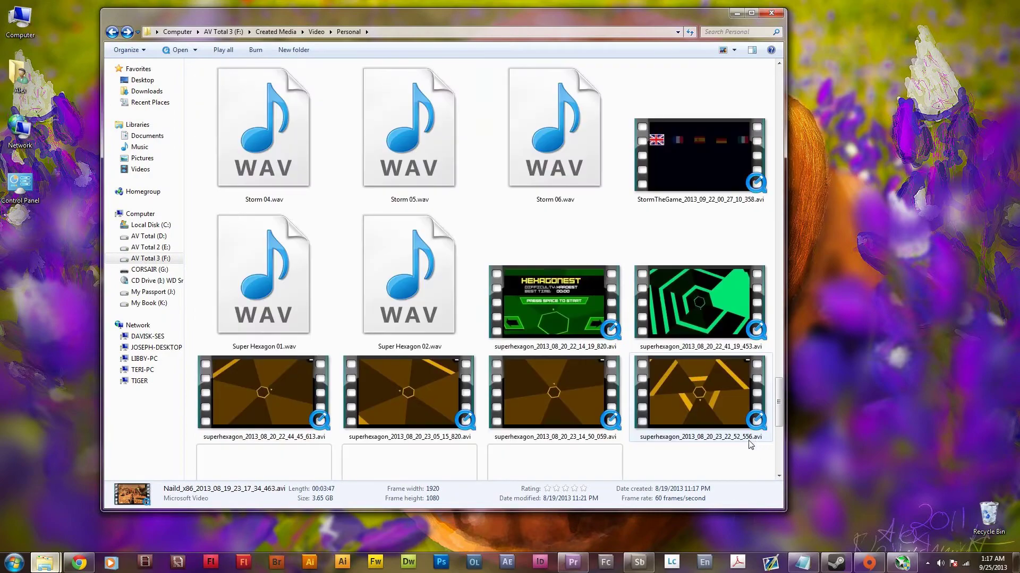
left_click_drag(779, 402, 772, 106)
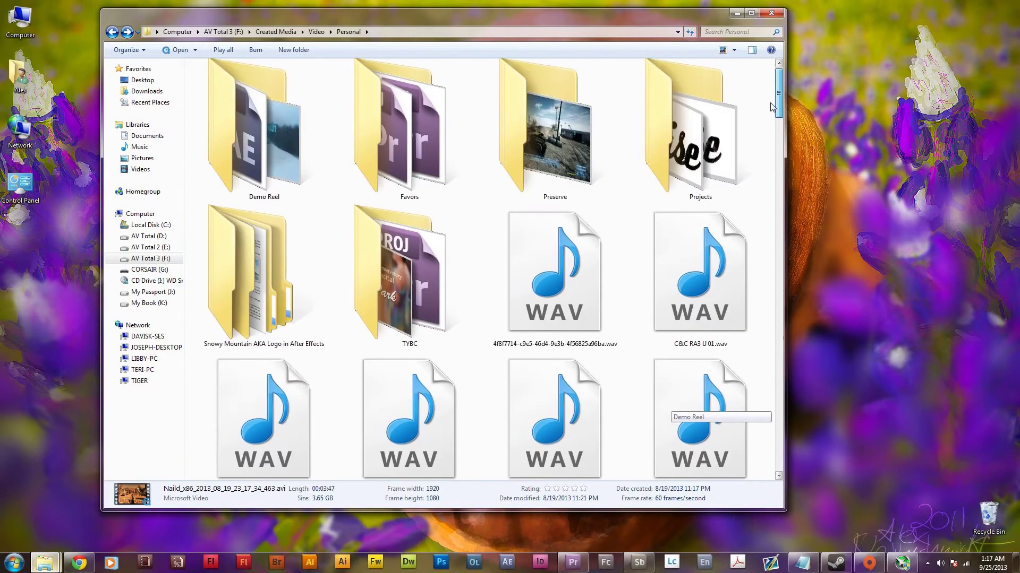
Clear the Personal folder window off the Afterburner properties and bring the audio capture settings into view.
left_click_drag(192, 20, 979, 281)
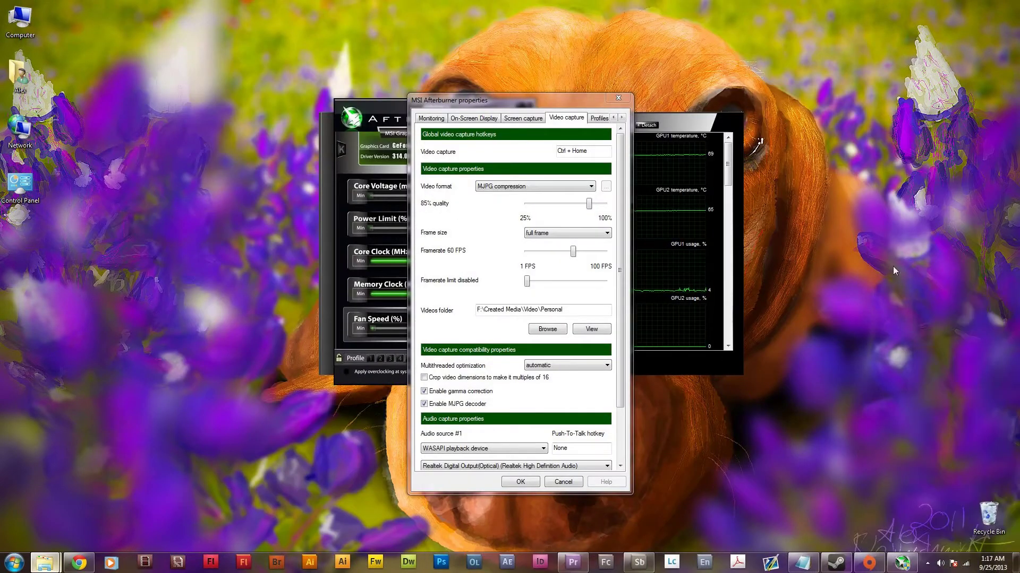
left_click_drag(550, 98, 525, 69)
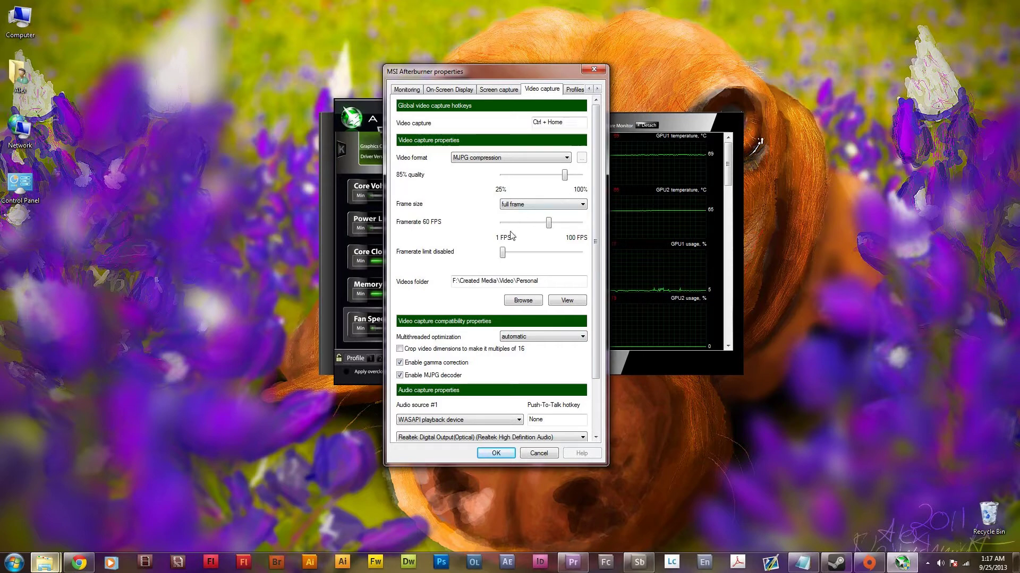
scroll(599, 195, "down", 1)
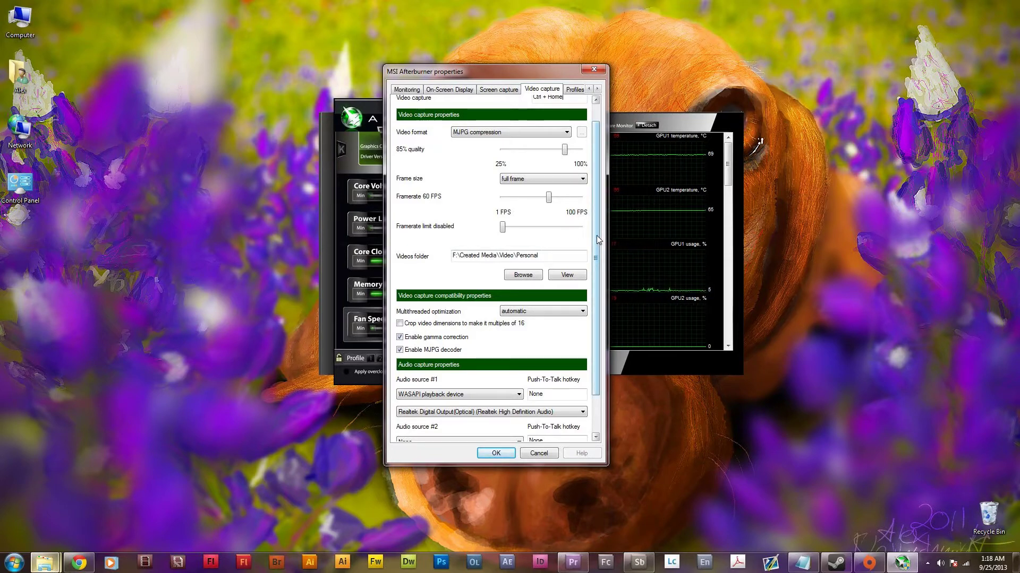
scroll(595, 189, "down", 1)
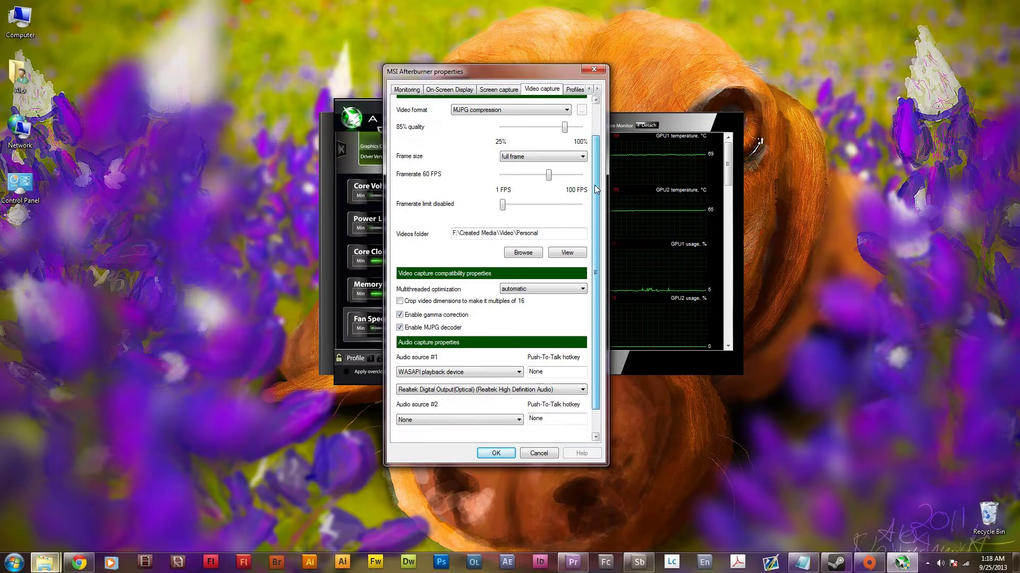
scroll(596, 189, "down", 2)
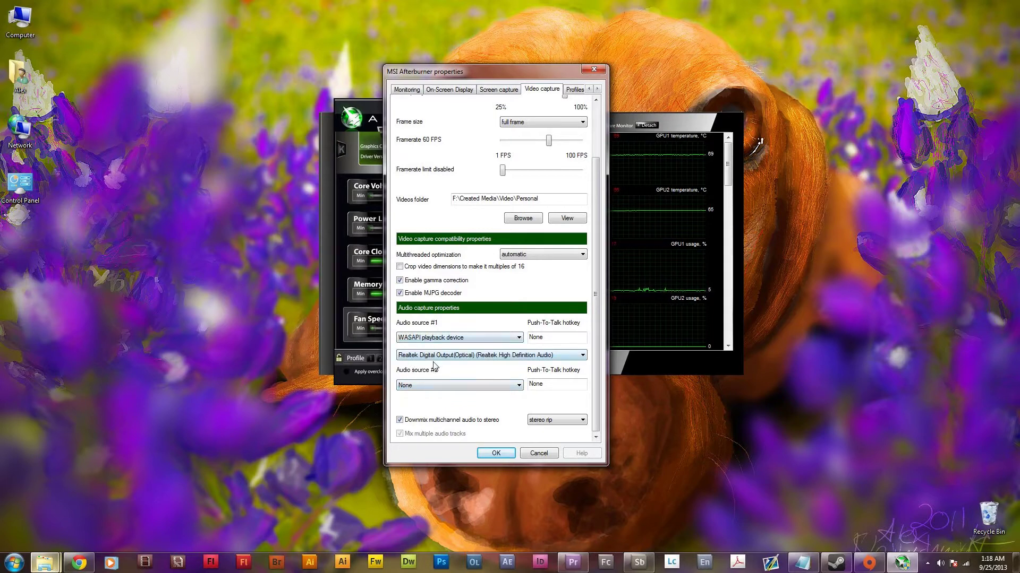
Switch to the Soundbooth Record window and place it partly over the Afterburner properties dialog.
left_click(634, 567)
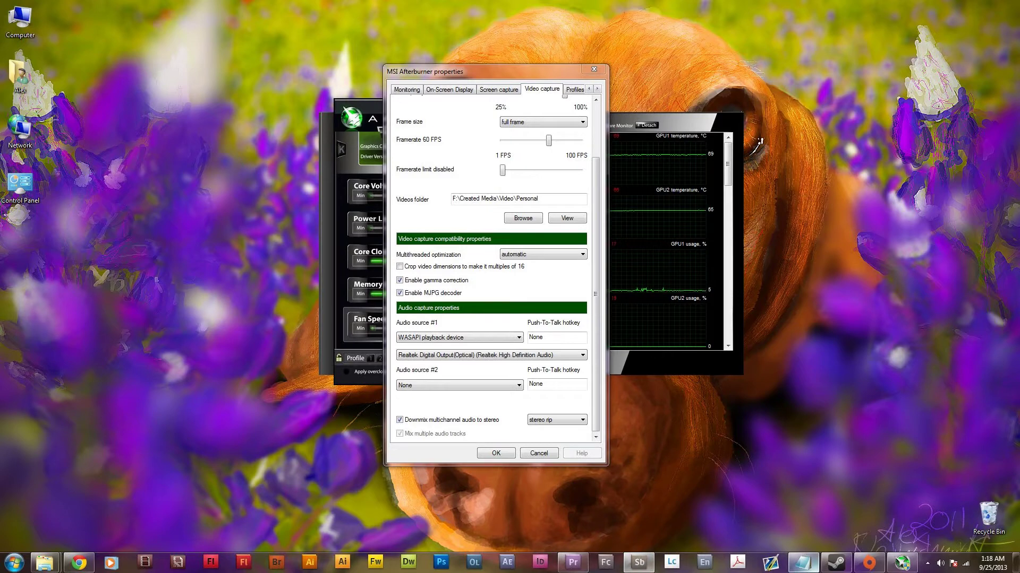
left_click_drag(703, 244, 332, 170)
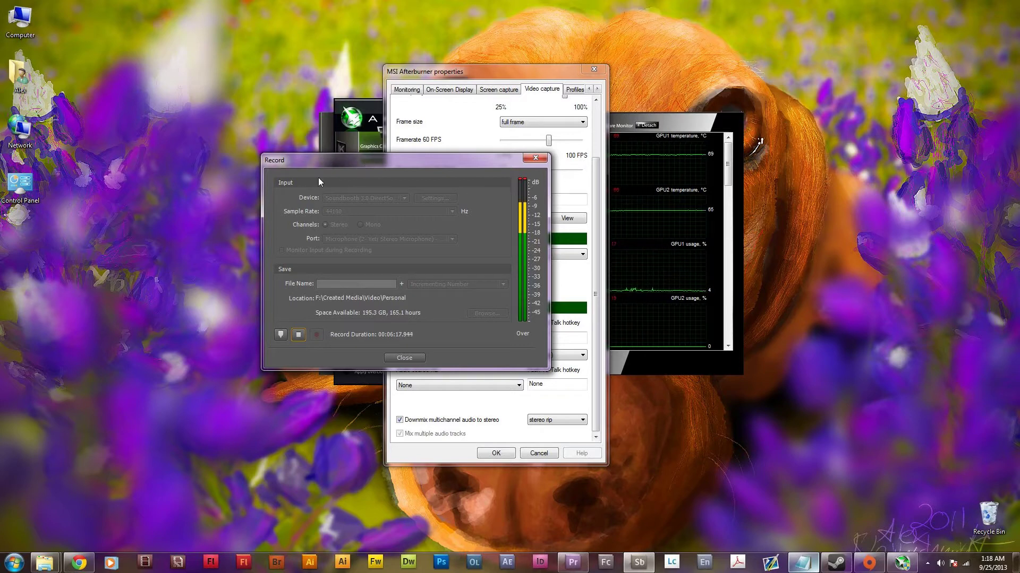
left_click_drag(319, 182, 496, 195)
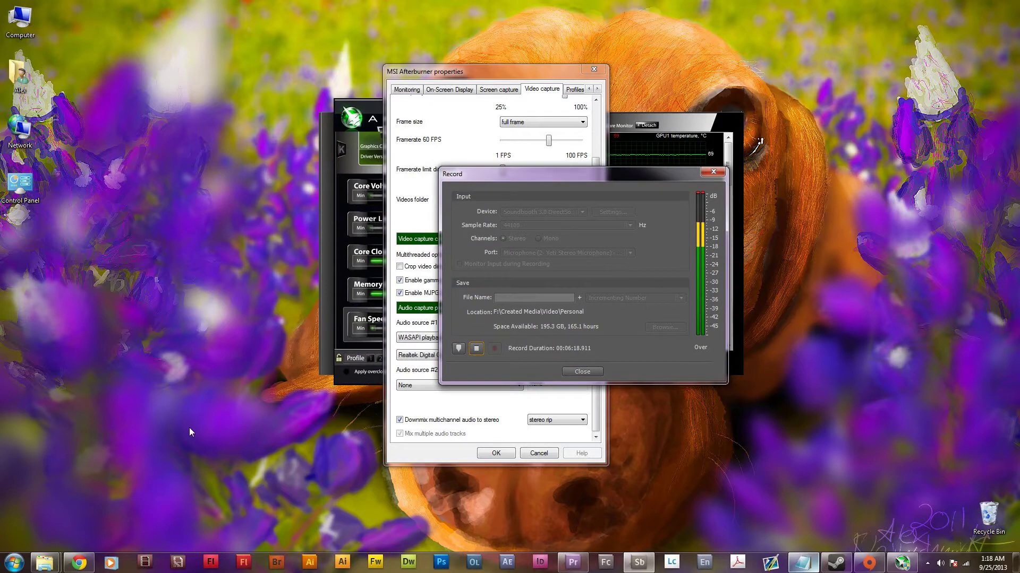
Open Windows Sound Recorder and place it next to the Soundbooth Record window for comparison.
left_click(12, 565)
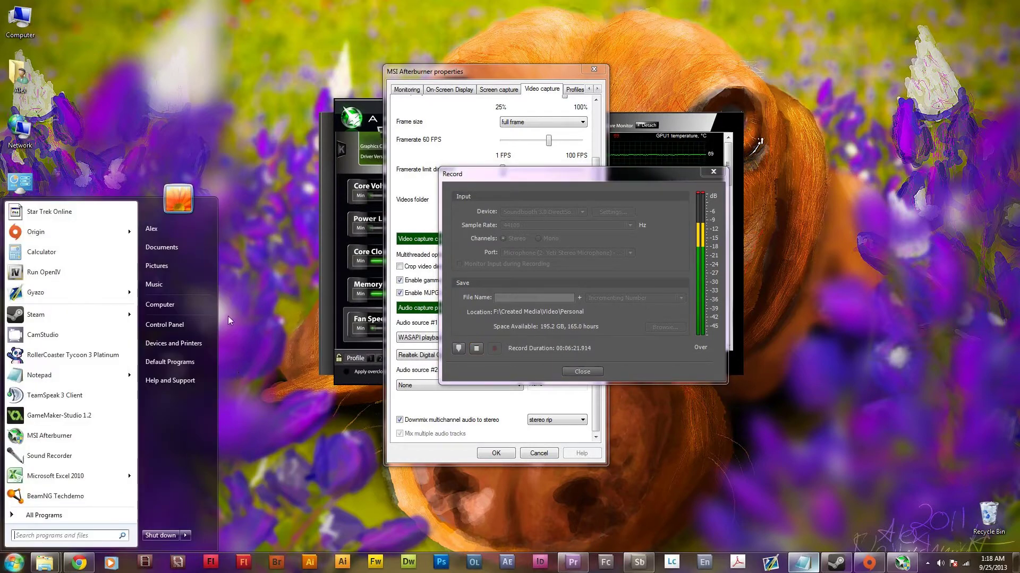
left_click(75, 457)
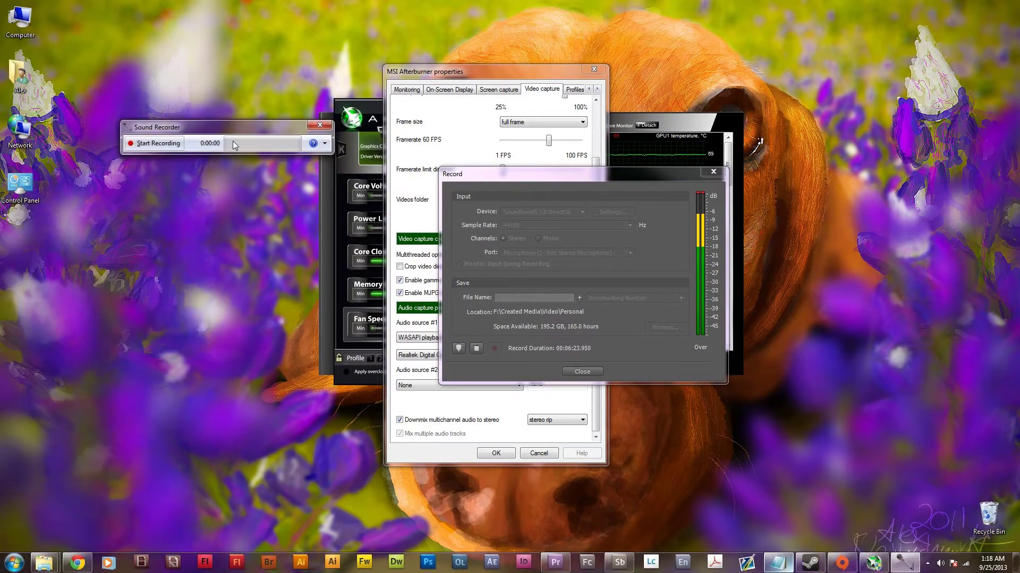
left_click_drag(235, 146, 543, 288)
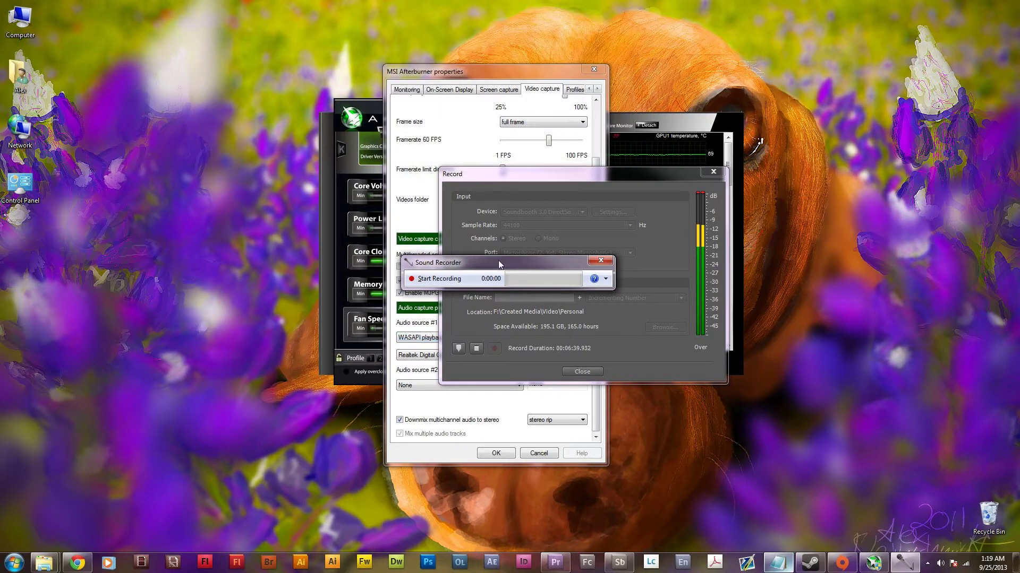
left_click_drag(499, 260, 457, 229)
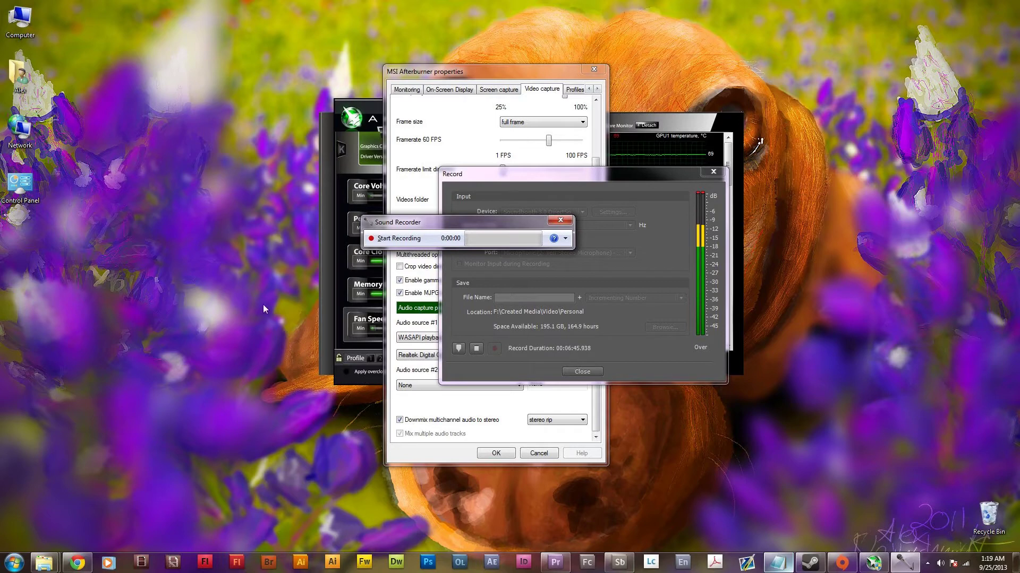
Move Sound Recorder and the Record window to opposite sides of the Afterburner properties dialog, and return to that dialog.
left_click_drag(521, 226, 256, 223)
left_click_drag(523, 178, 711, 181)
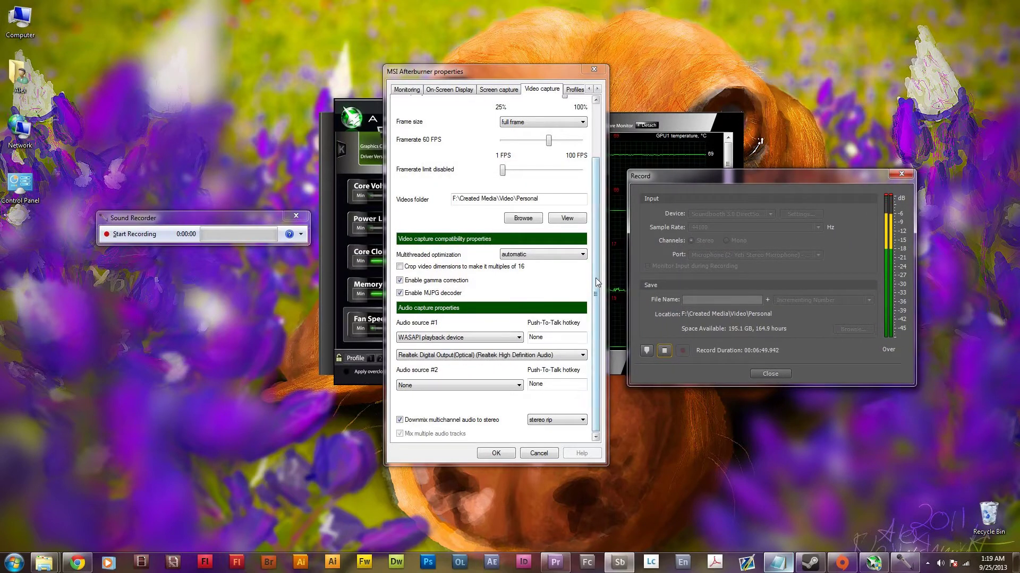
left_click(558, 287)
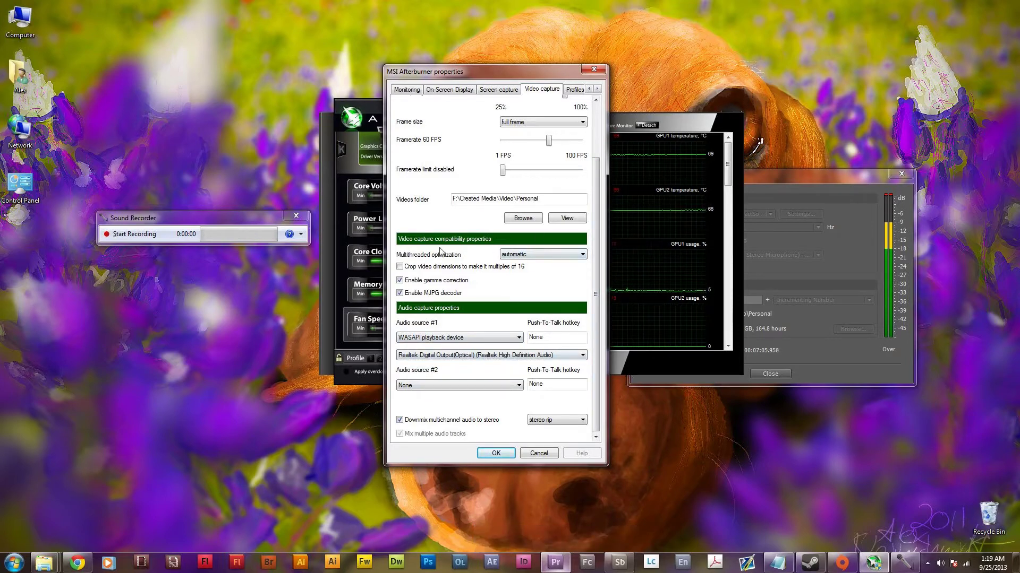
Shift the Afterburner properties dialog toward Sound Recorder, review its video and audio capture settings, and close Sound Recorder.
scroll(607, 339, "up", 4)
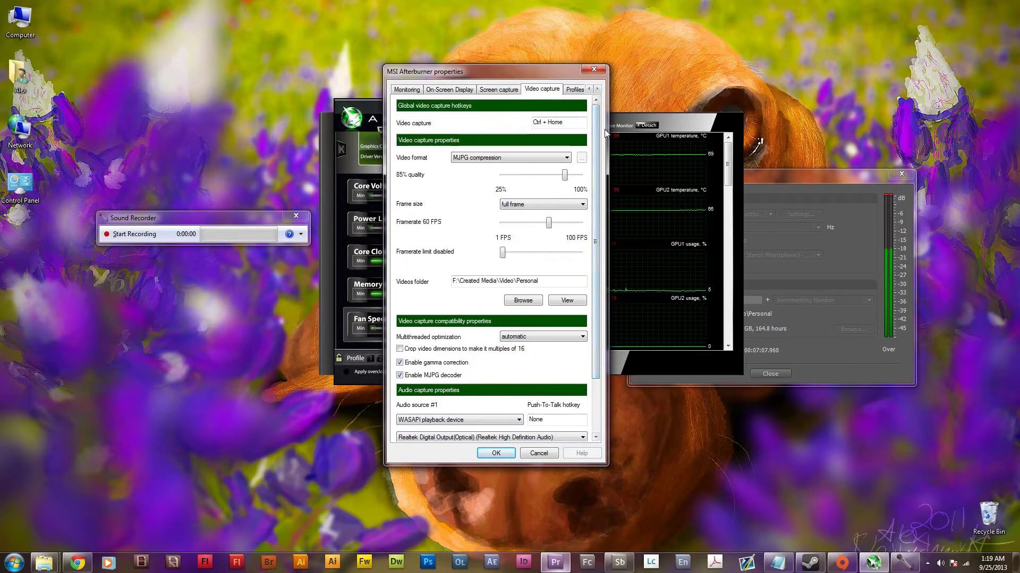
left_click_drag(516, 81, 454, 110)
left_click_drag(266, 218, 264, 254)
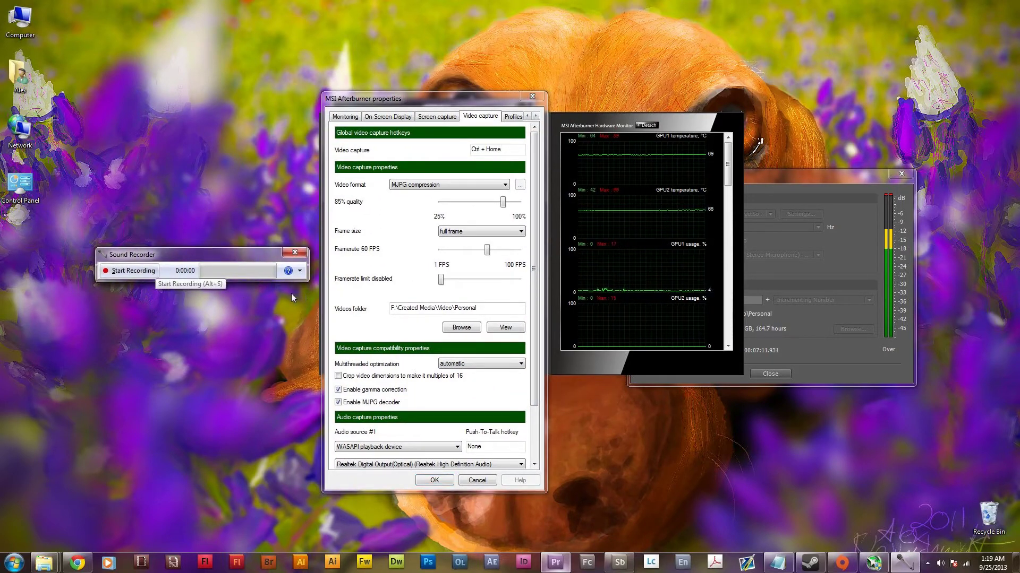
left_click_drag(536, 279, 530, 329)
left_click(294, 253)
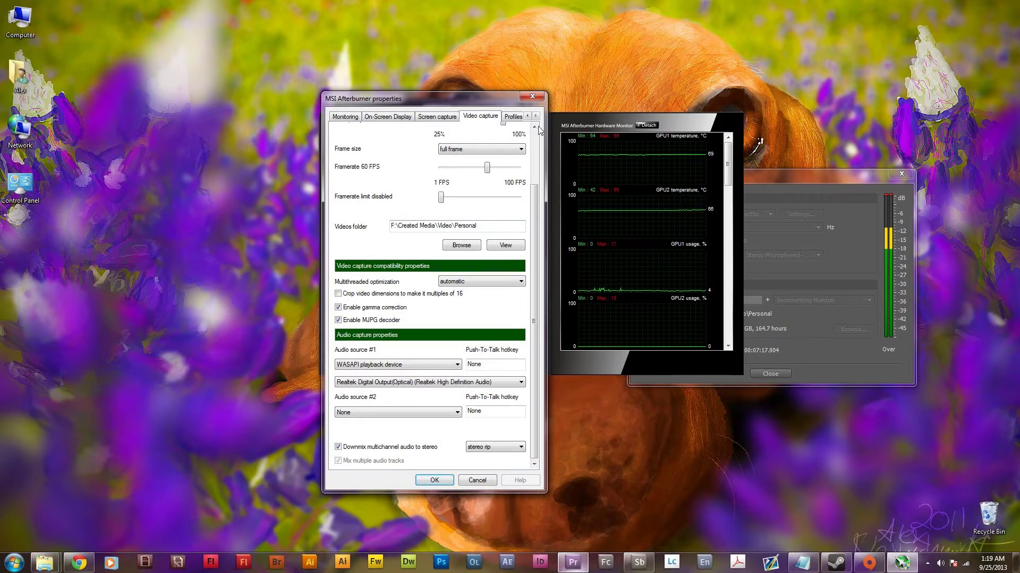
Close the Afterburner properties without applying changes, and minimize the Afterburner window.
left_click_drag(476, 101, 282, 90)
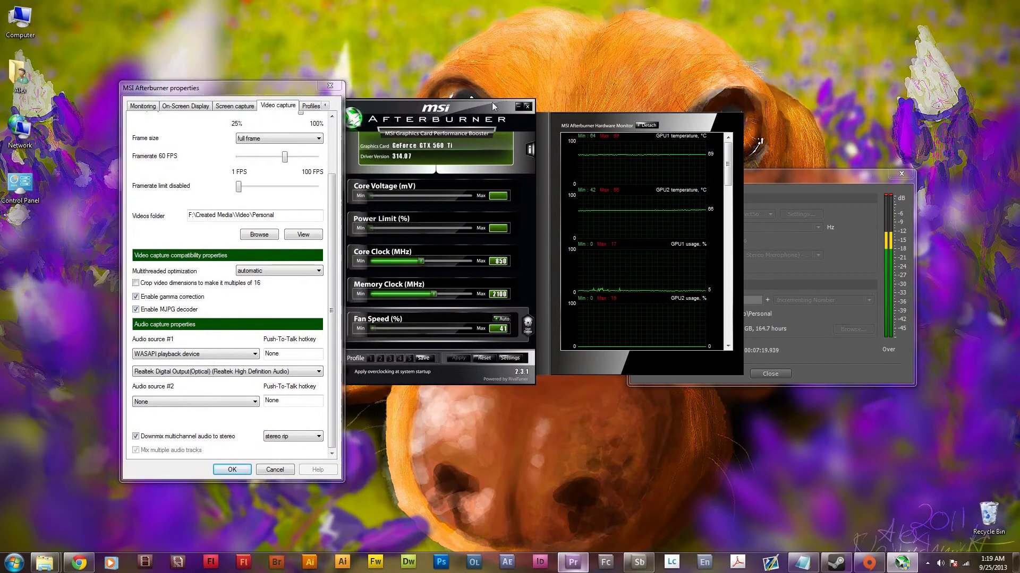
left_click(275, 470)
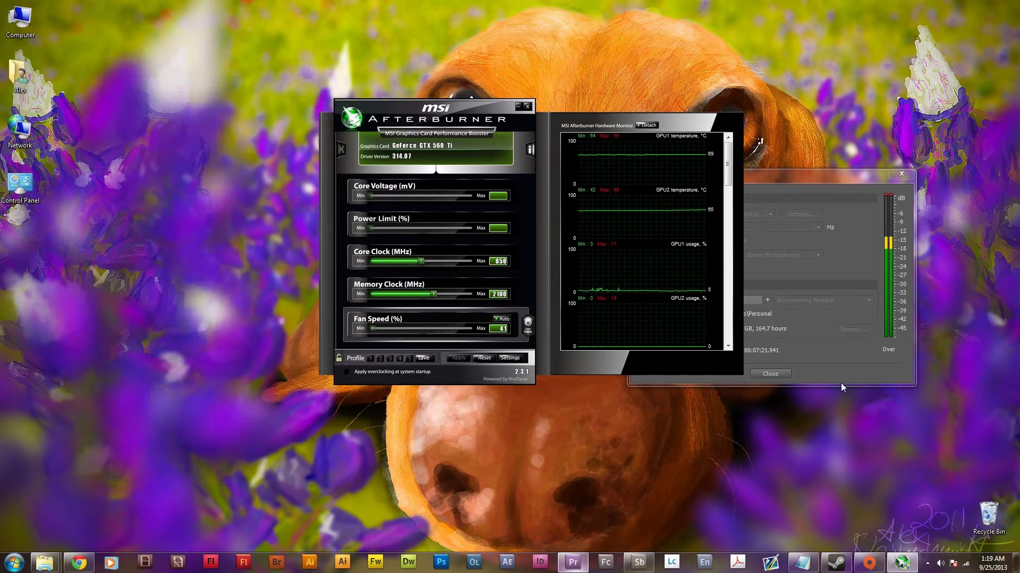
left_click(927, 562)
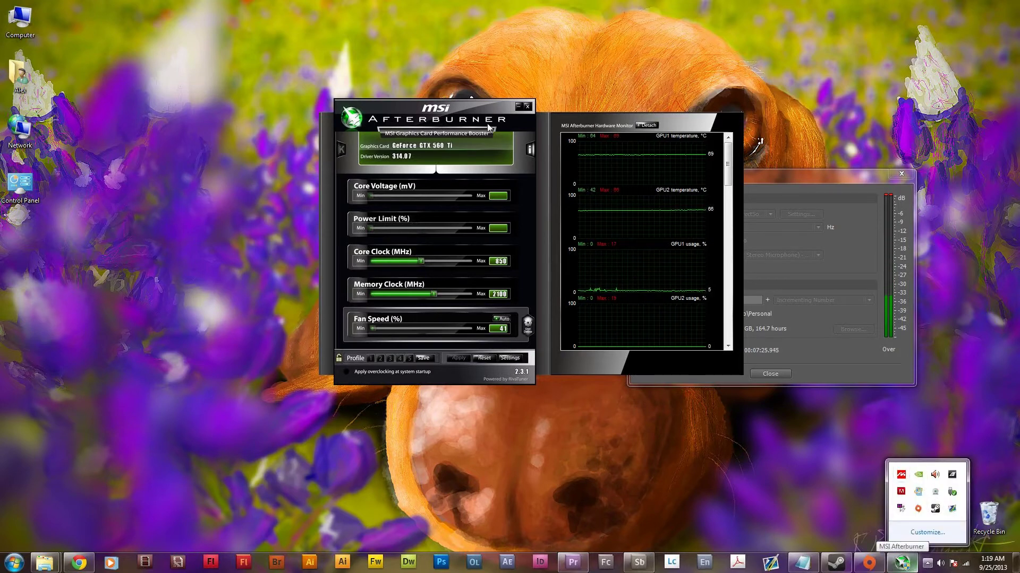
left_click_drag(456, 116, 455, 95)
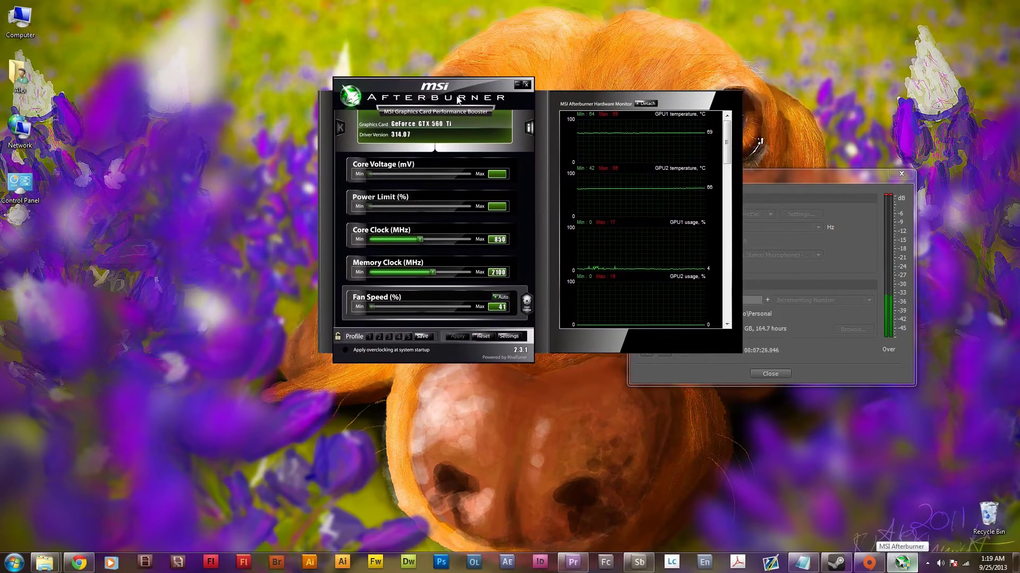
left_click(517, 85)
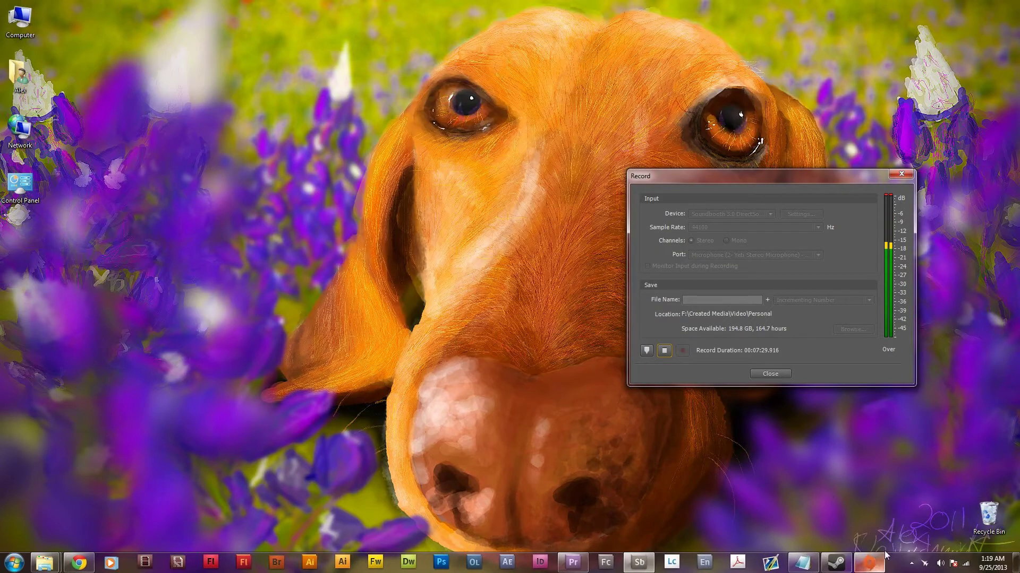
Open the RivaTuner Statistics Server window and place it beside the Soundbooth Record window.
left_click(912, 564)
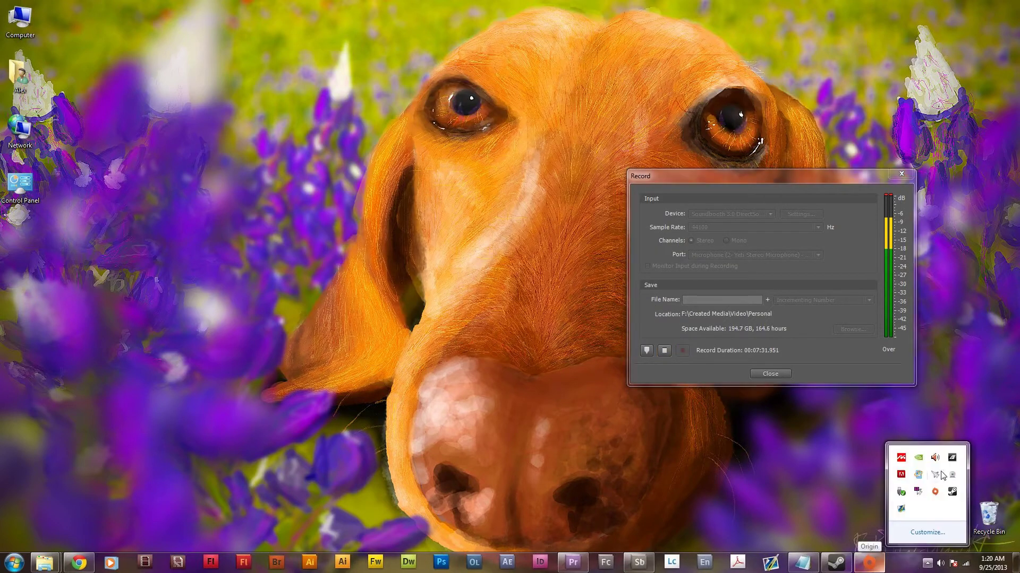
left_click(918, 492)
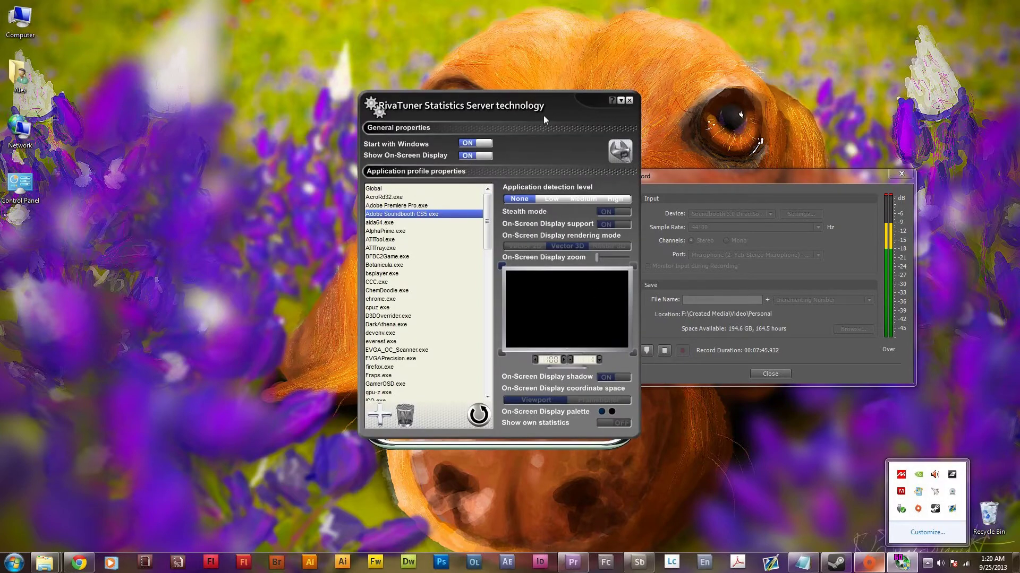
left_click_drag(543, 115, 457, 126)
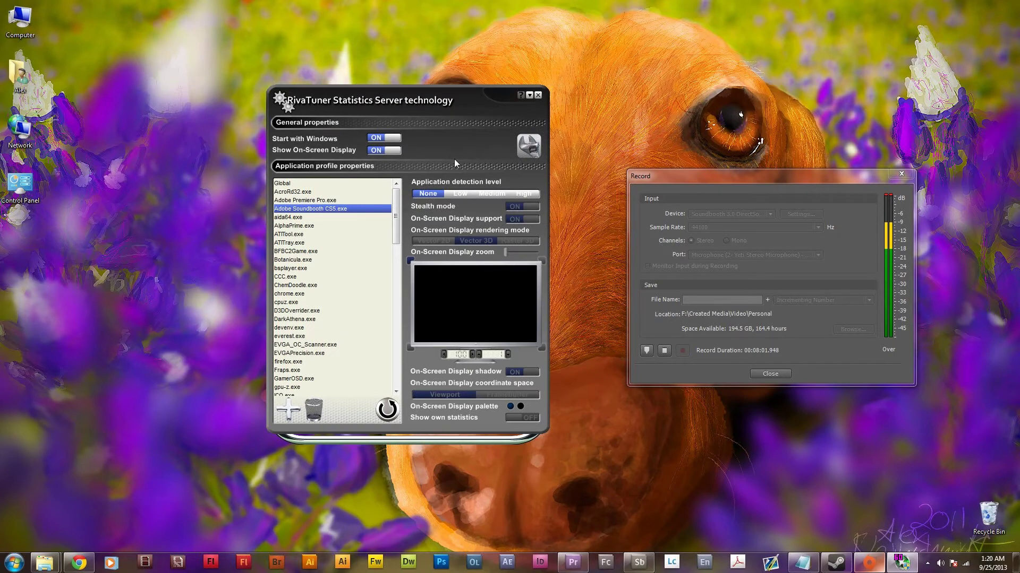
left_click_drag(454, 158, 467, 131)
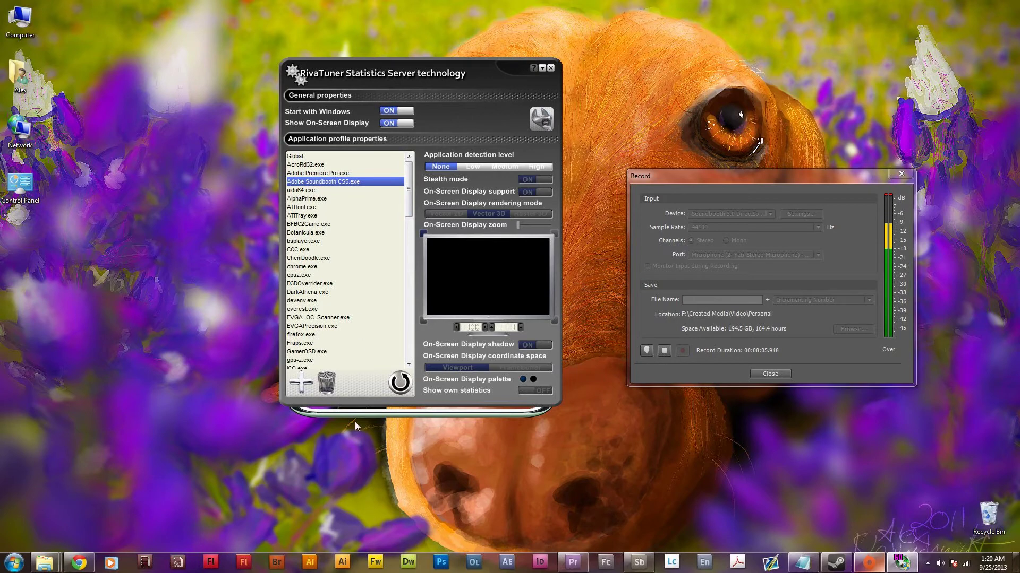
left_click_drag(497, 413, 469, 434)
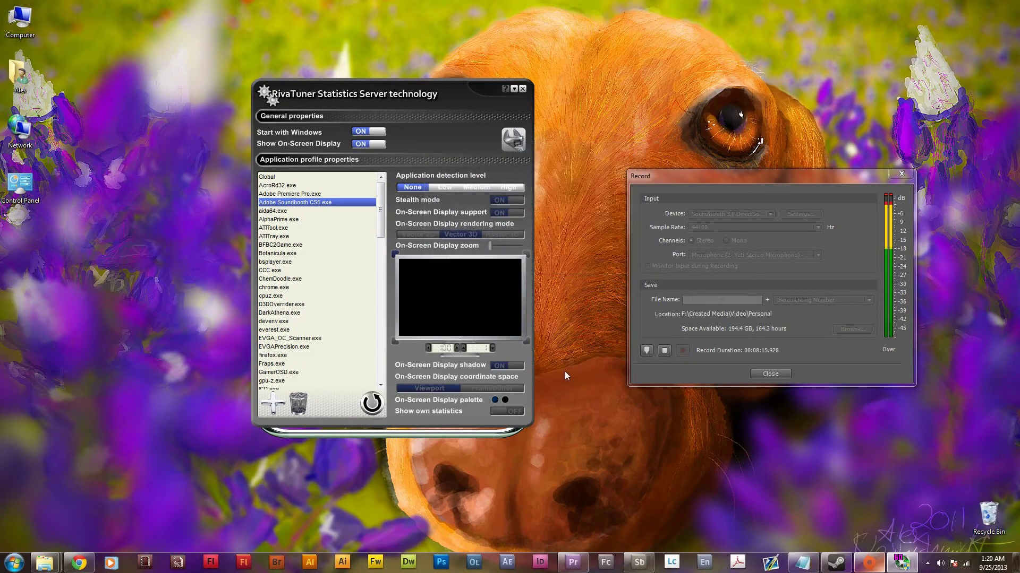
Select the Botanicula.exe profile, look through the file browser for adding an application profile, and cancel without adding one.
left_click(291, 253)
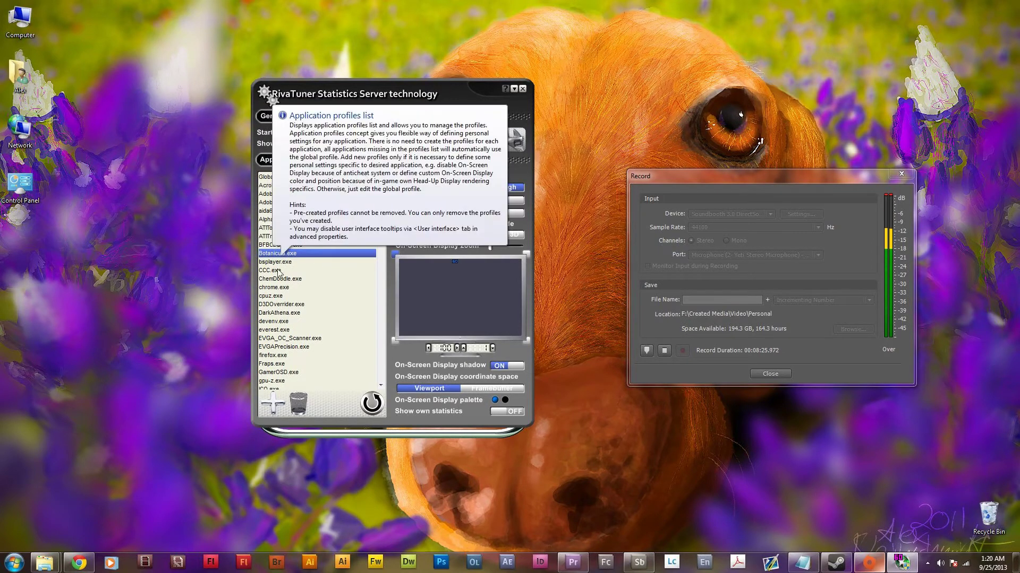
left_click(274, 412)
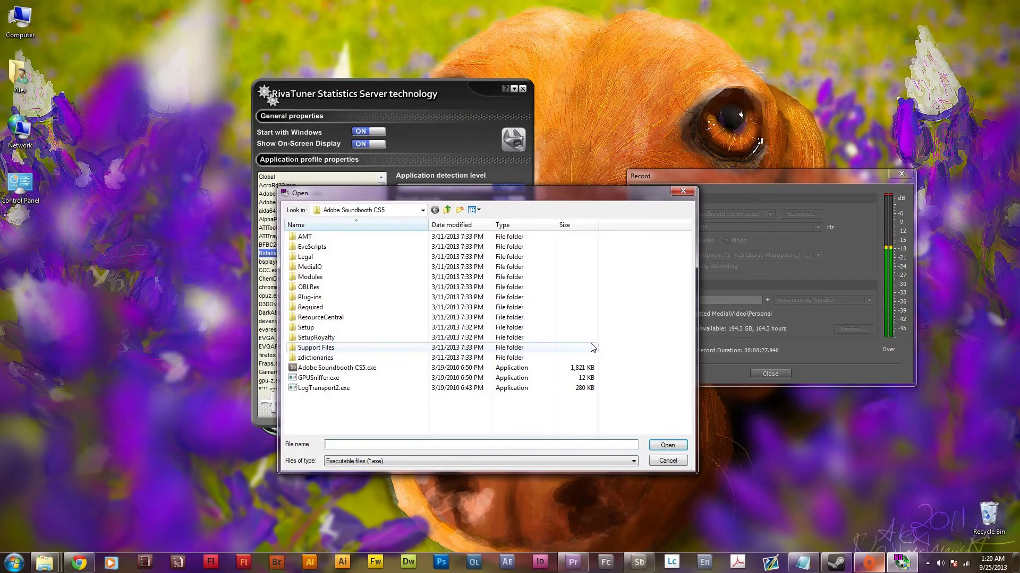
left_click(422, 210)
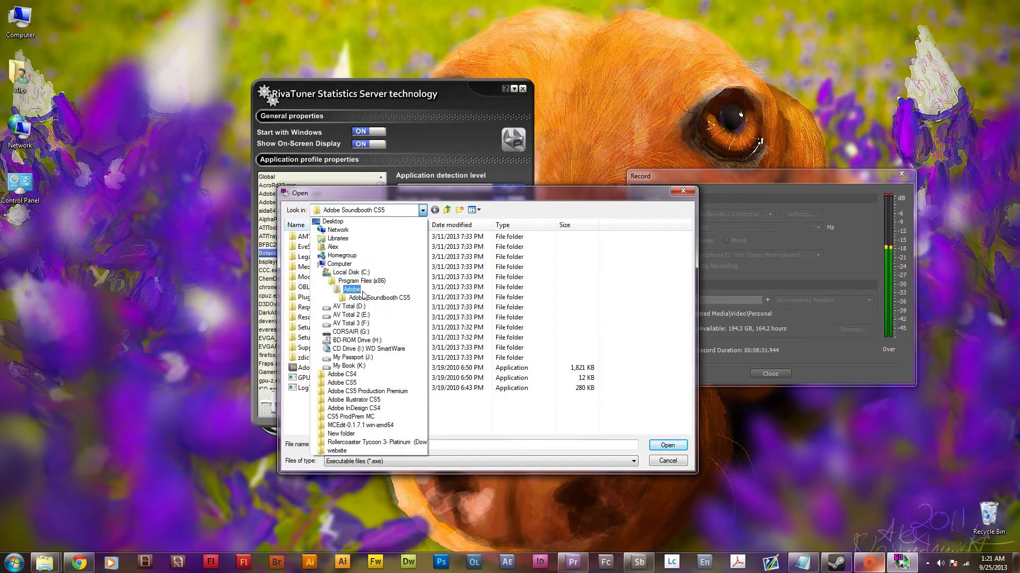
left_click(667, 461)
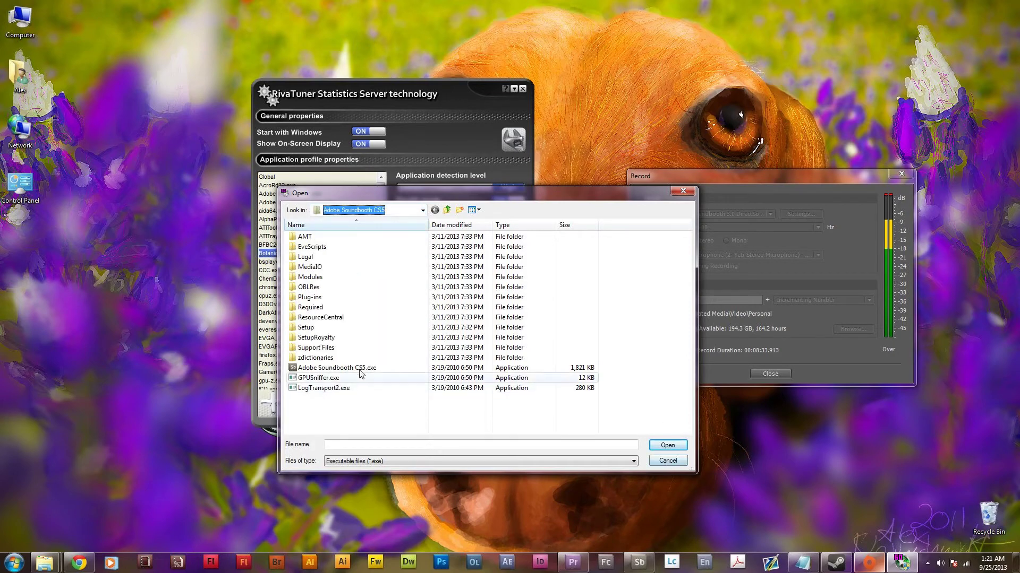
left_click(668, 461)
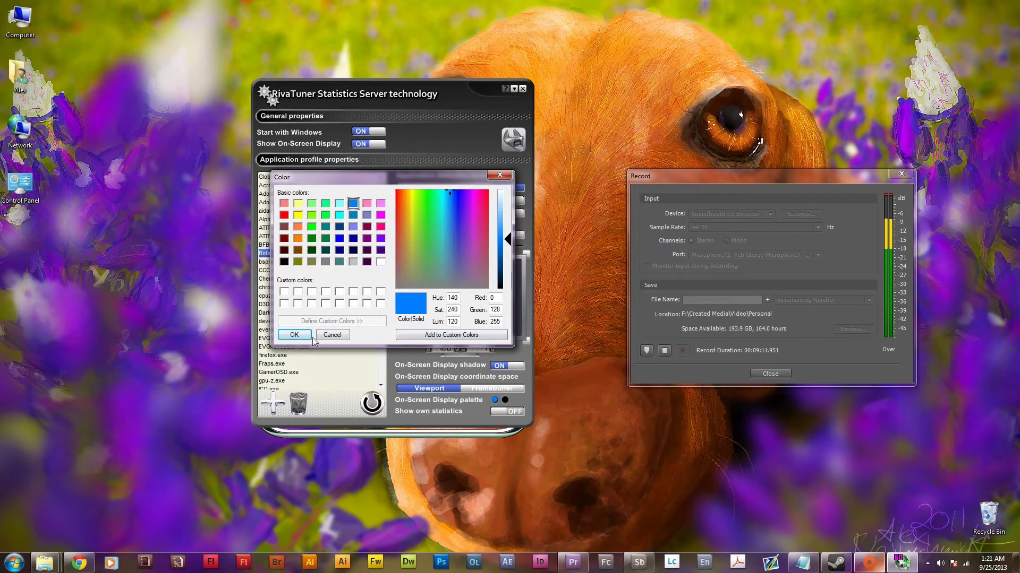
Cancel the on-screen display colour picker, and move the RivaTuner Statistics Server window lower before minimizing it.
left_click(339, 336)
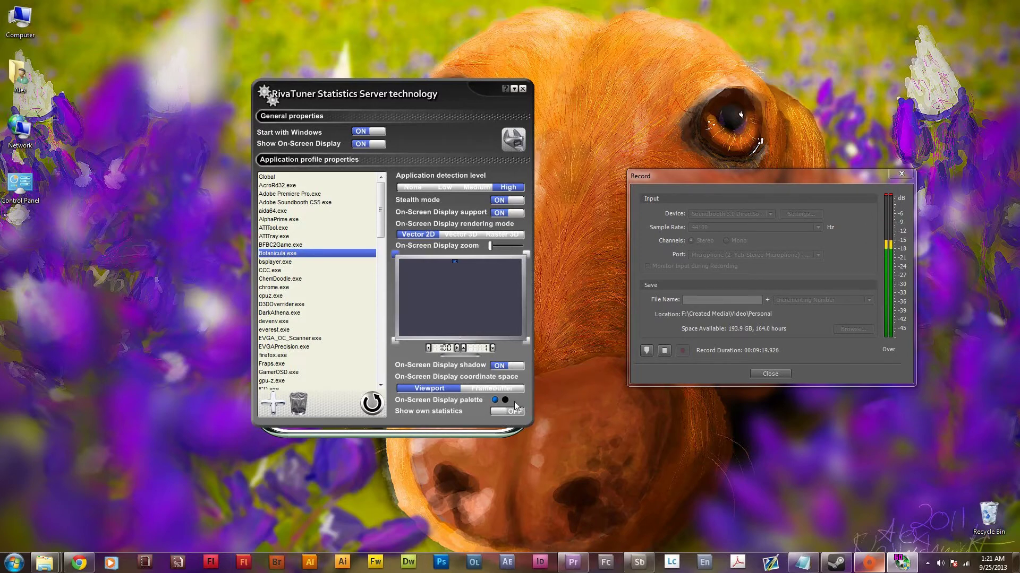
left_click_drag(455, 92, 456, 156)
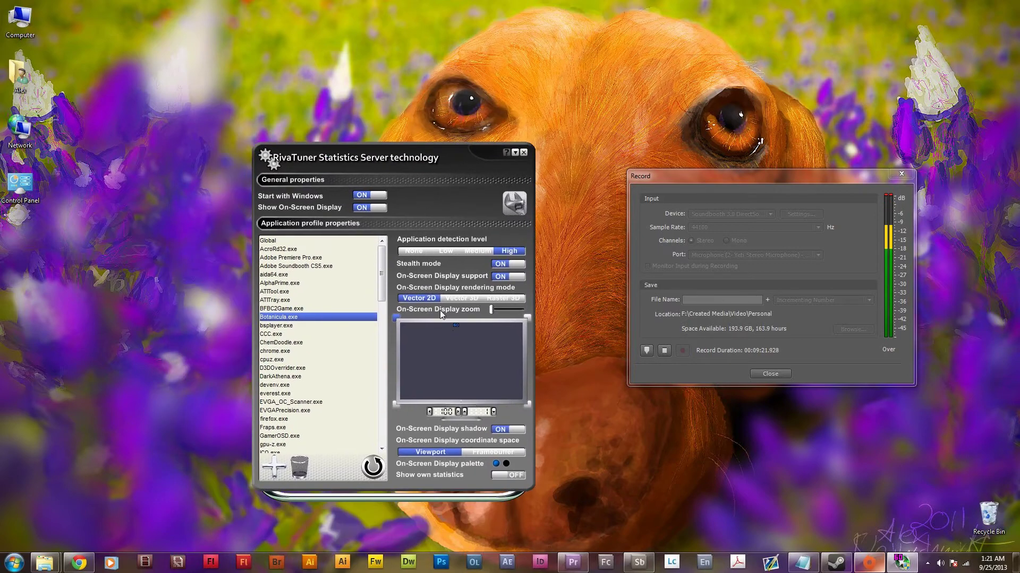
left_click(515, 153)
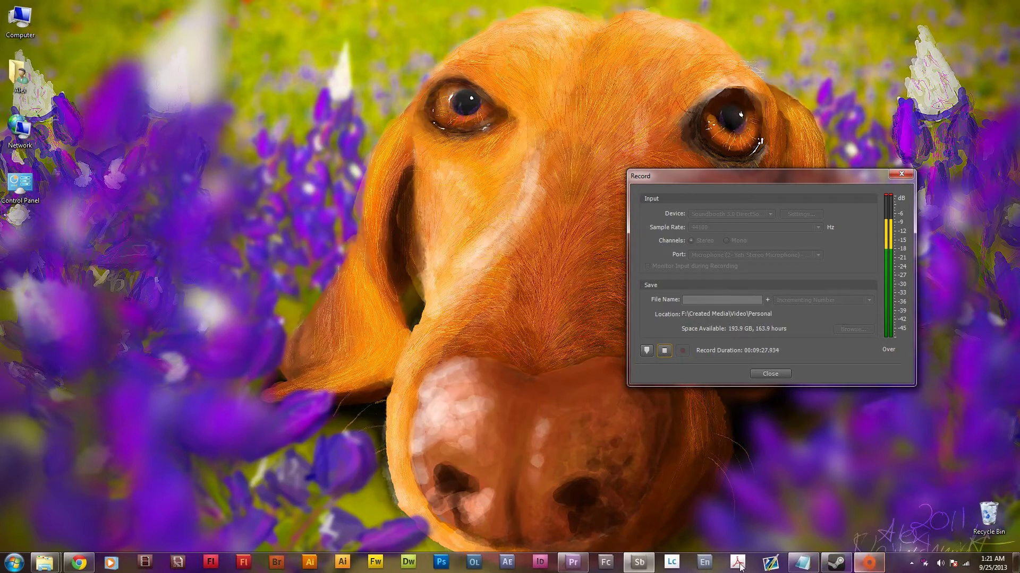
Bring back the Afterburner window, open its properties, and review the video and audio capture settings.
left_click(911, 564)
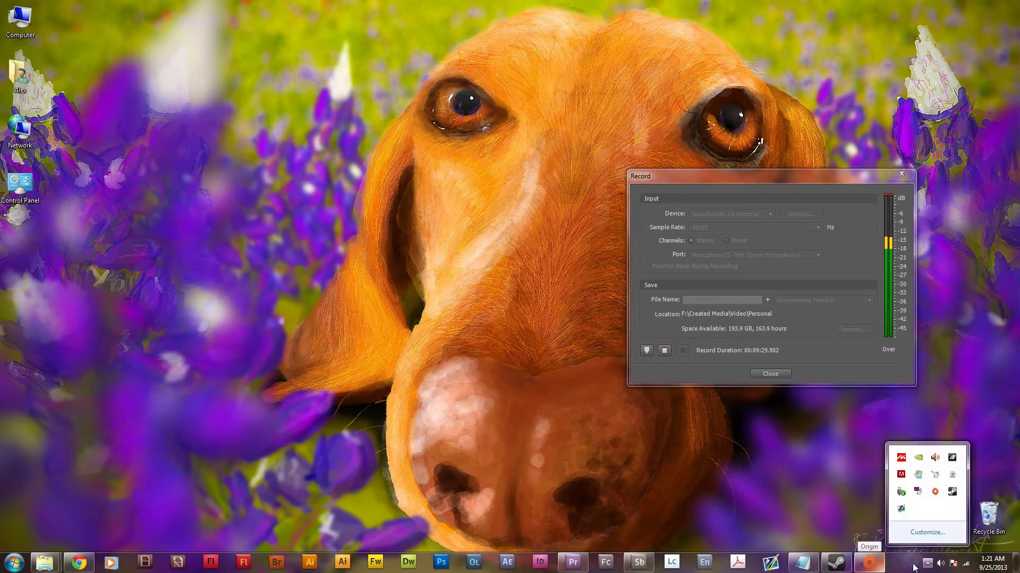
left_click(935, 475)
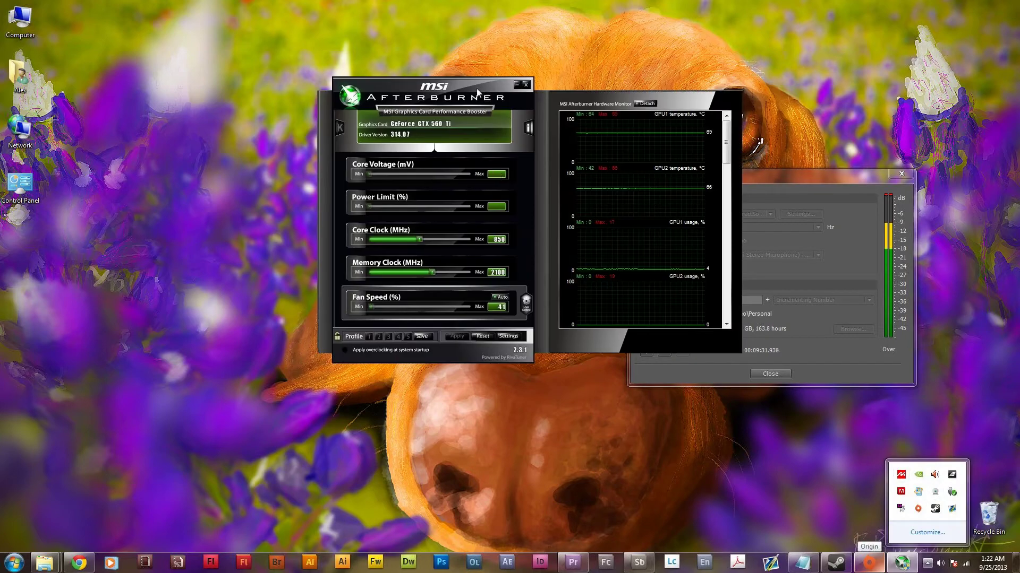
left_click_drag(505, 113, 449, 98)
left_click(454, 322)
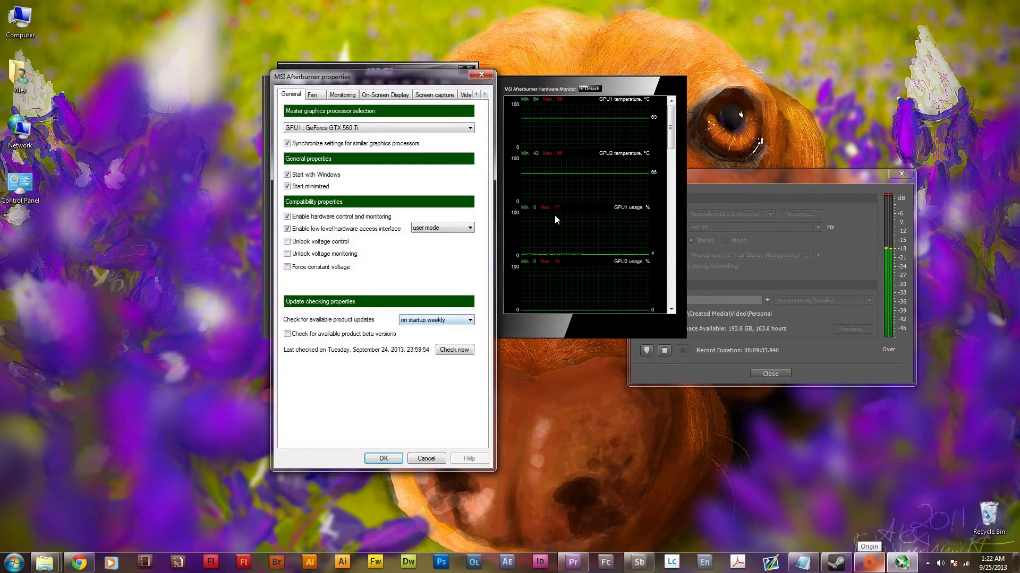
left_click(466, 95)
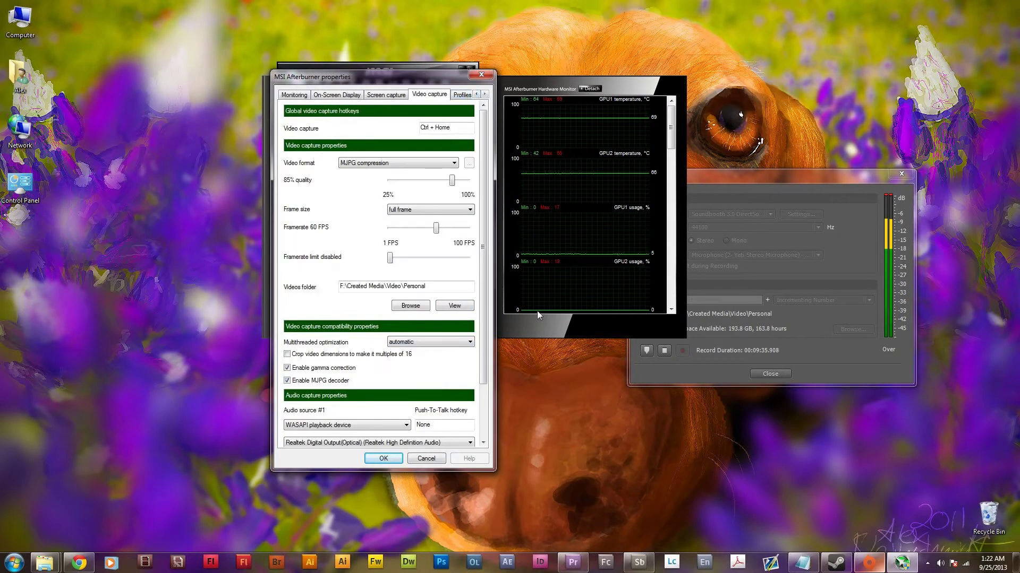
left_click_drag(485, 269, 481, 308)
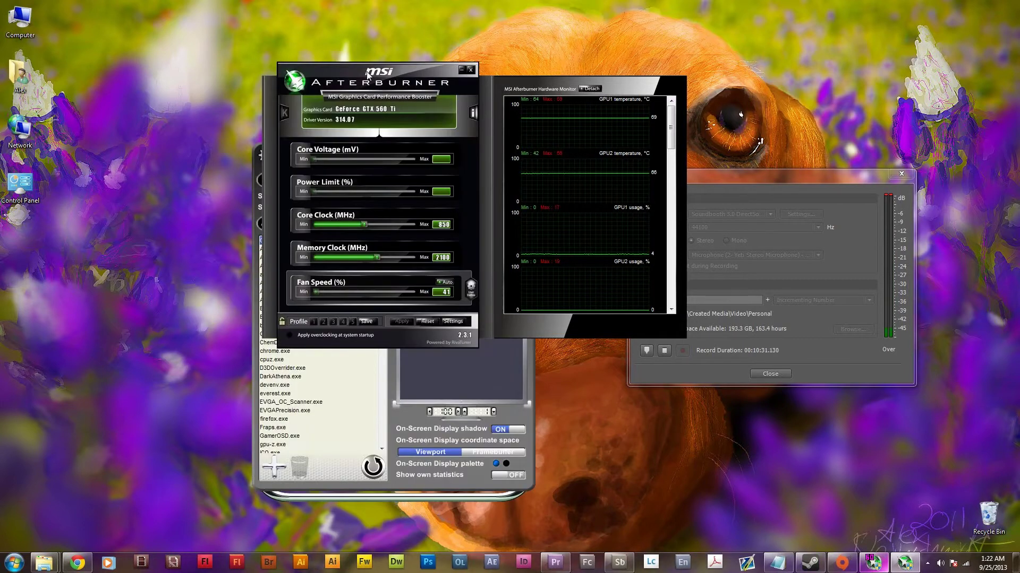
Arrange the RivaTuner Statistics Server and Afterburner windows side by side, and minimize the RivaTuner window.
left_click_drag(367, 75, 408, 109)
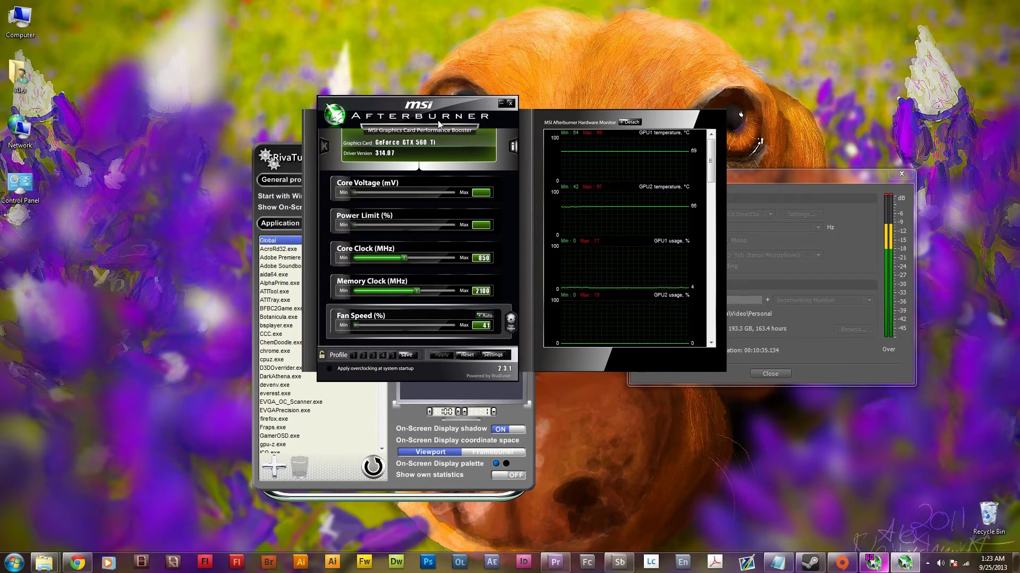
left_click_drag(308, 158, 127, 116)
left_click_drag(389, 114, 464, 118)
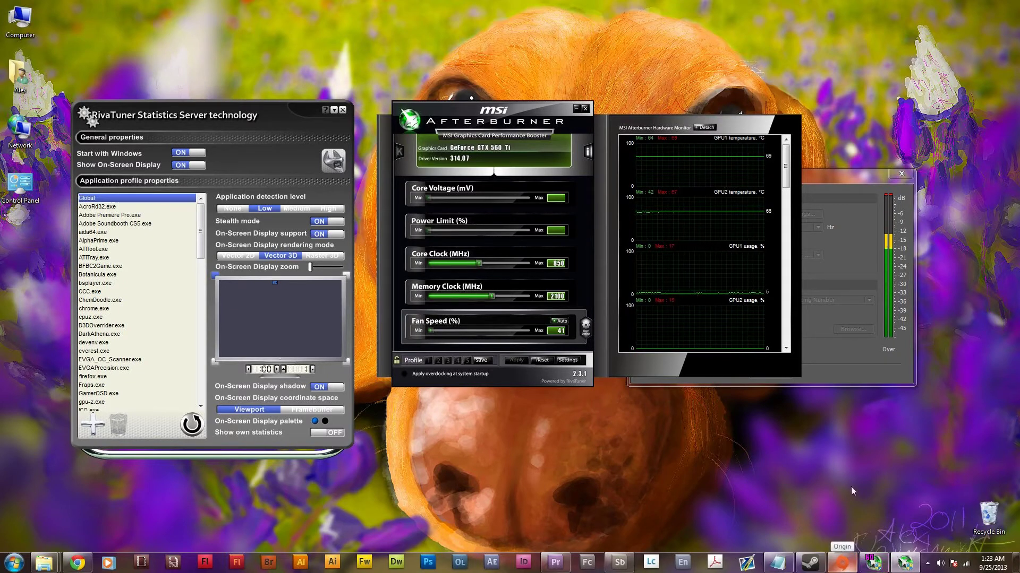
left_click(334, 110)
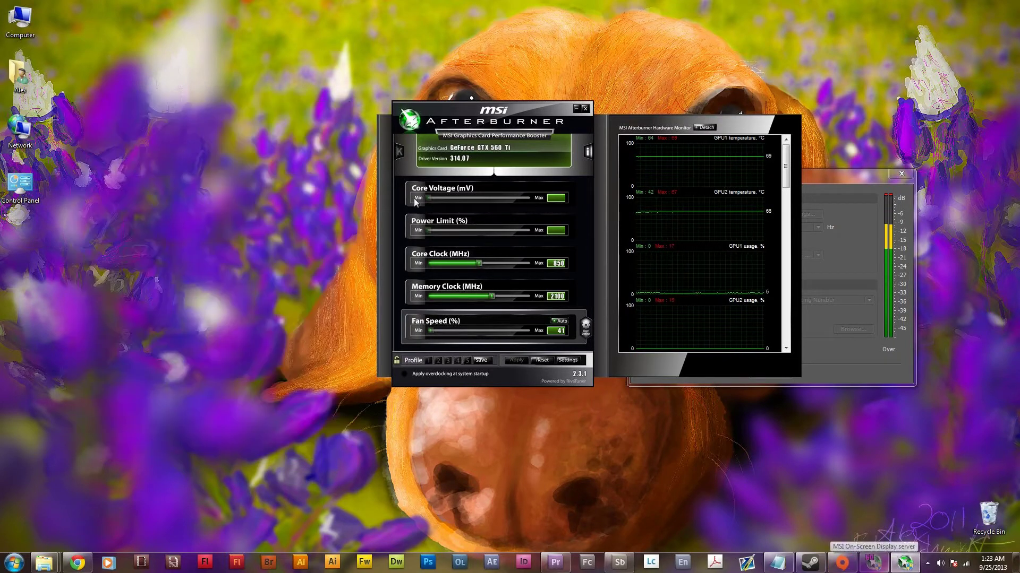
Review the On-Screen Display settings in Afterburner's properties and close the dialog without applying changes.
left_click(931, 565)
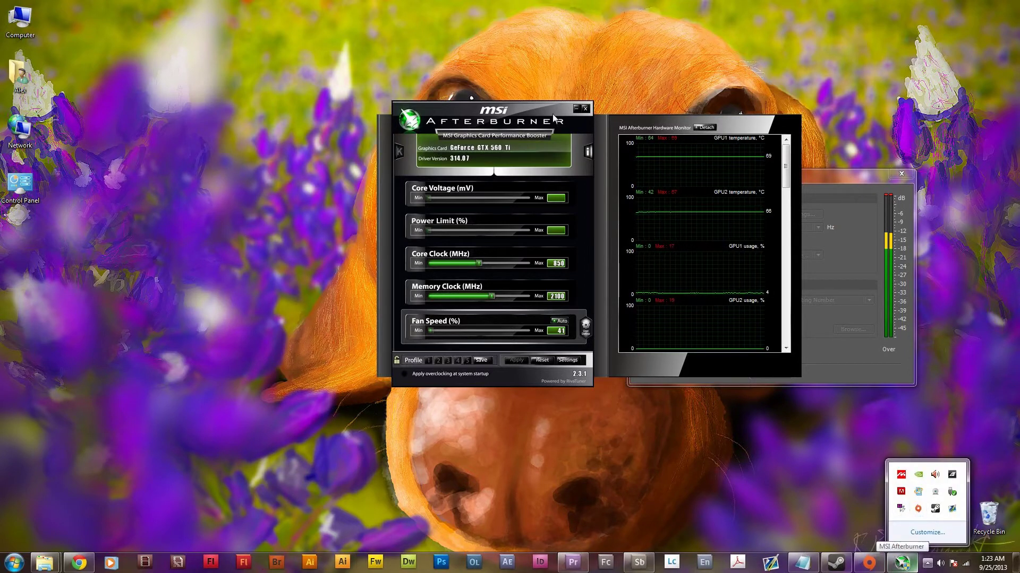
left_click_drag(554, 118, 445, 109)
left_click(468, 353)
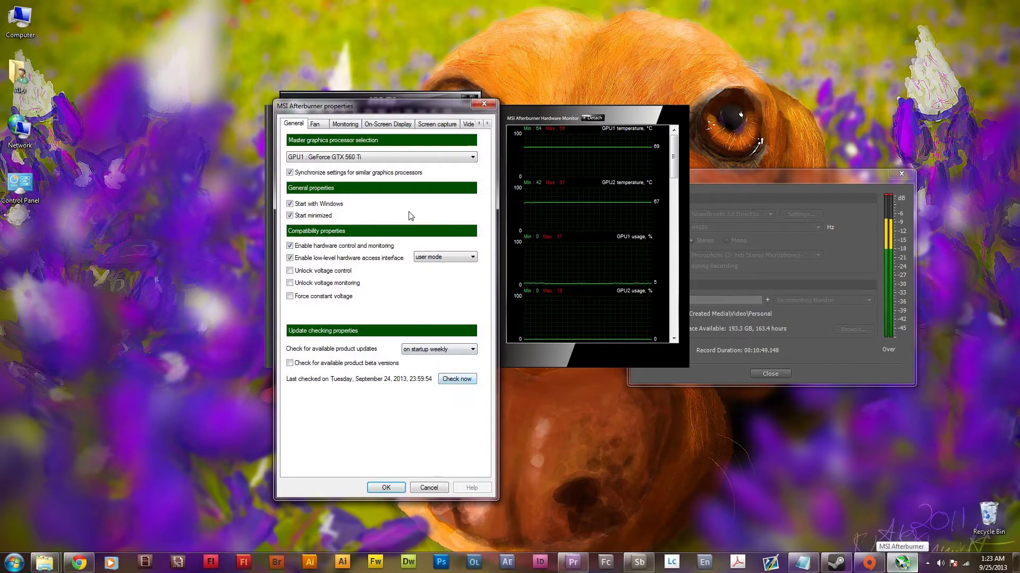
left_click(381, 125)
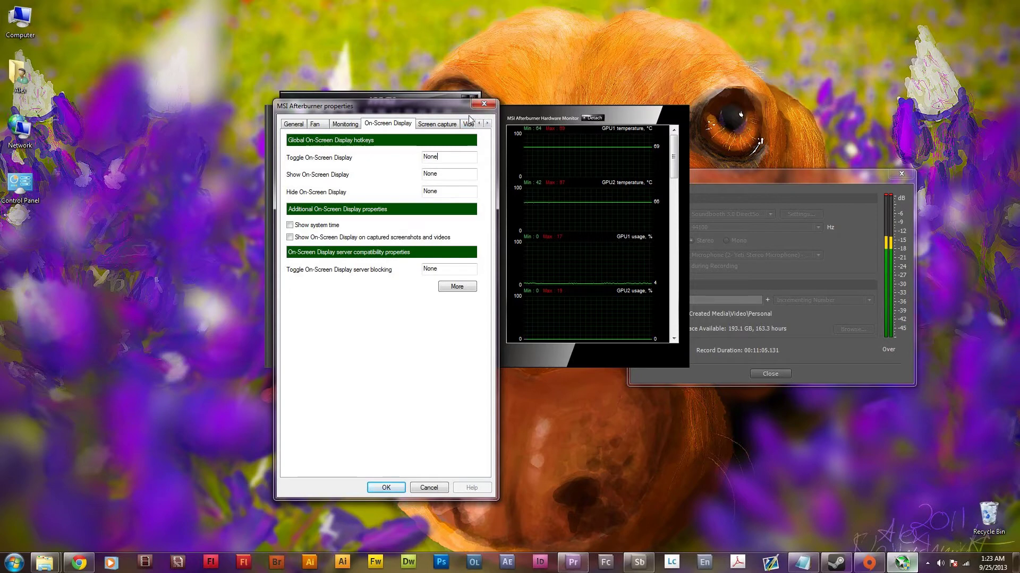
left_click_drag(342, 106, 502, 127)
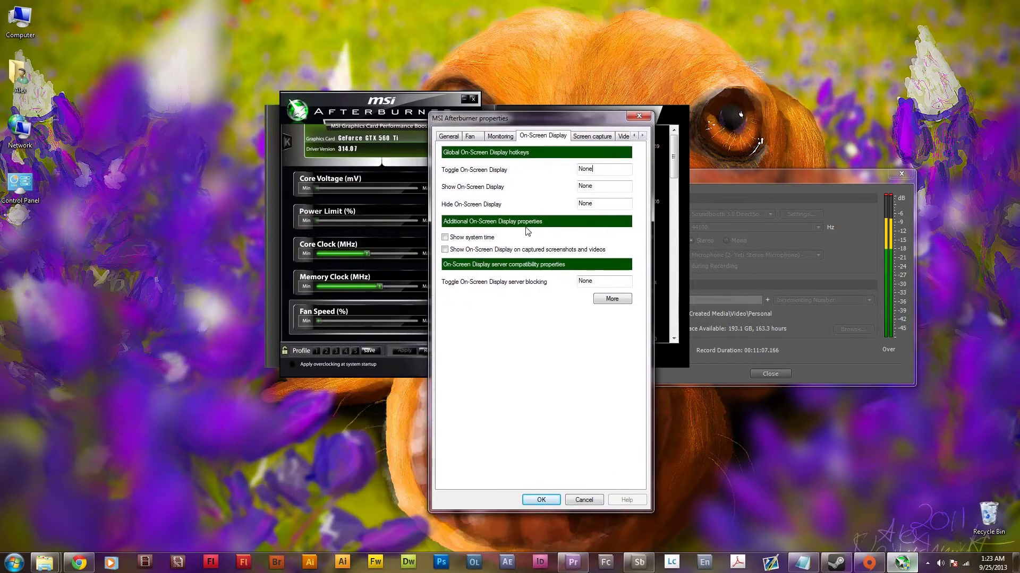
left_click(639, 117)
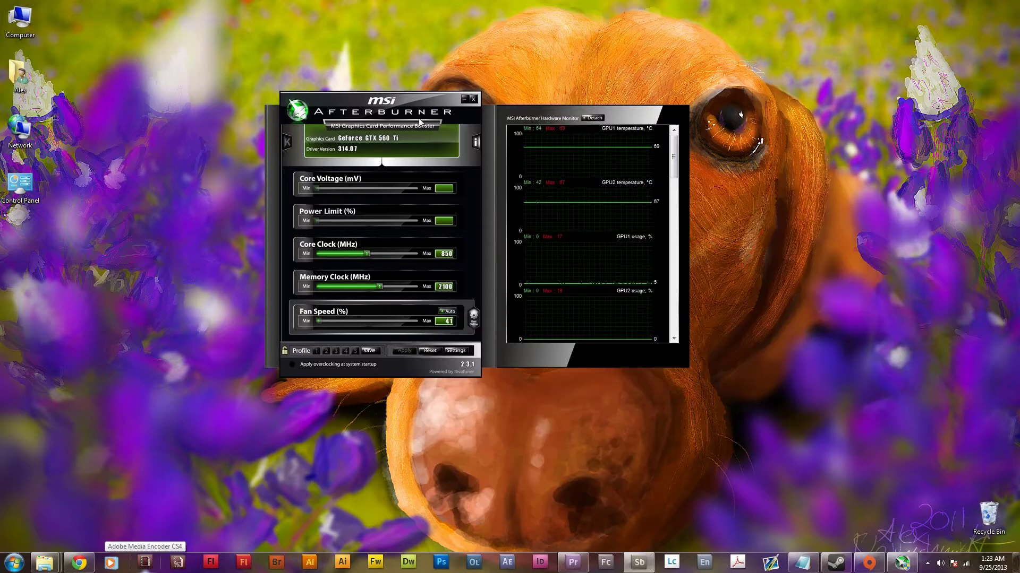
Reopen Afterburner's video capture properties, choose full frame as the frame size, and accept the settings.
left_click_drag(419, 100, 457, 116)
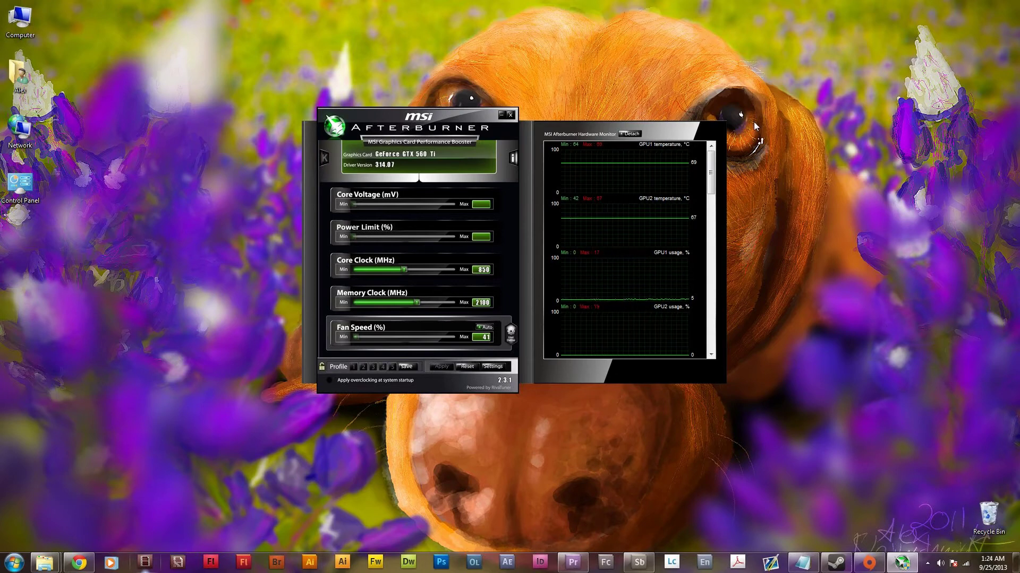
left_click(503, 367)
left_click(500, 140)
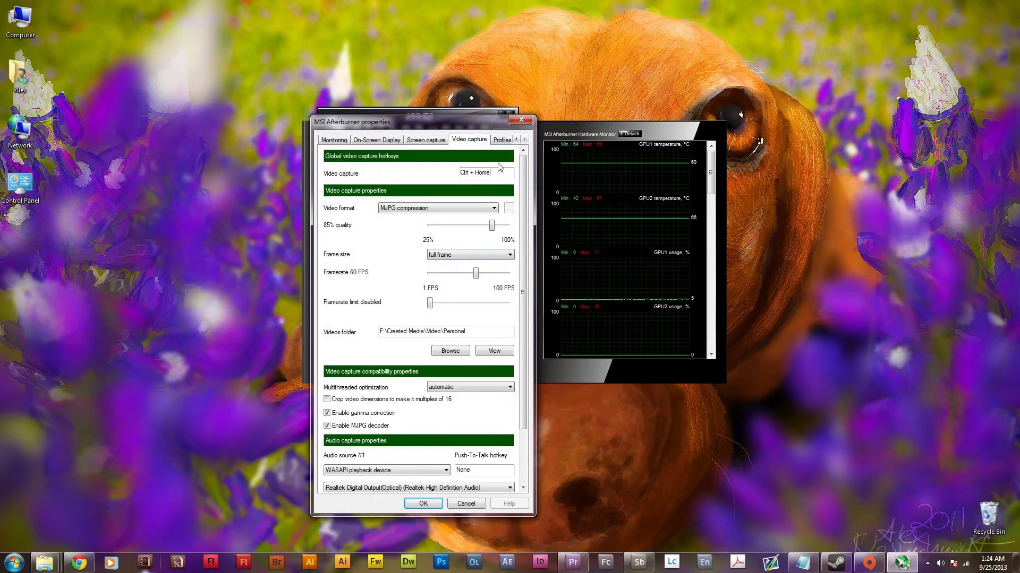
left_click(509, 256)
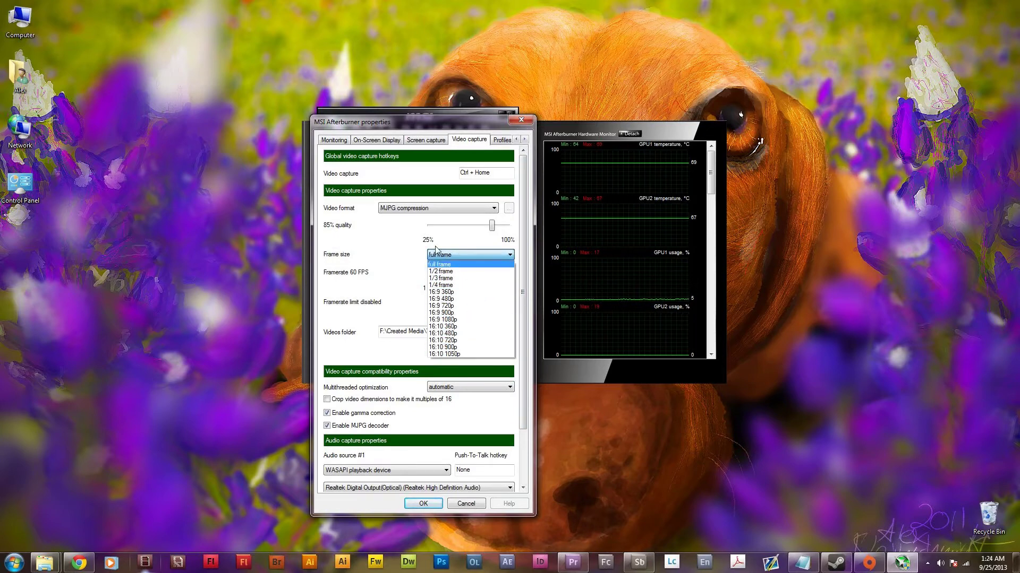
left_click(472, 264)
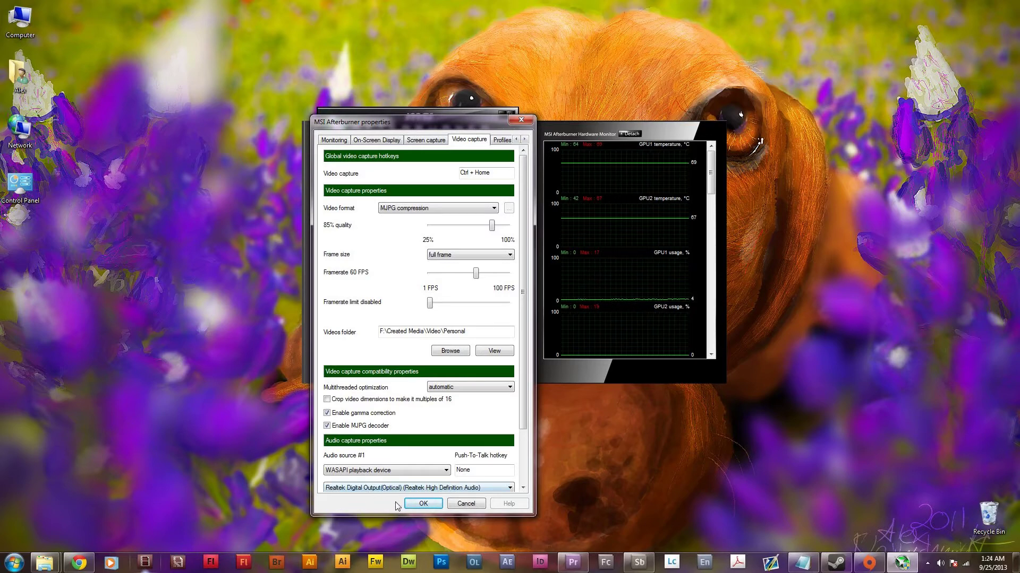
left_click(419, 504)
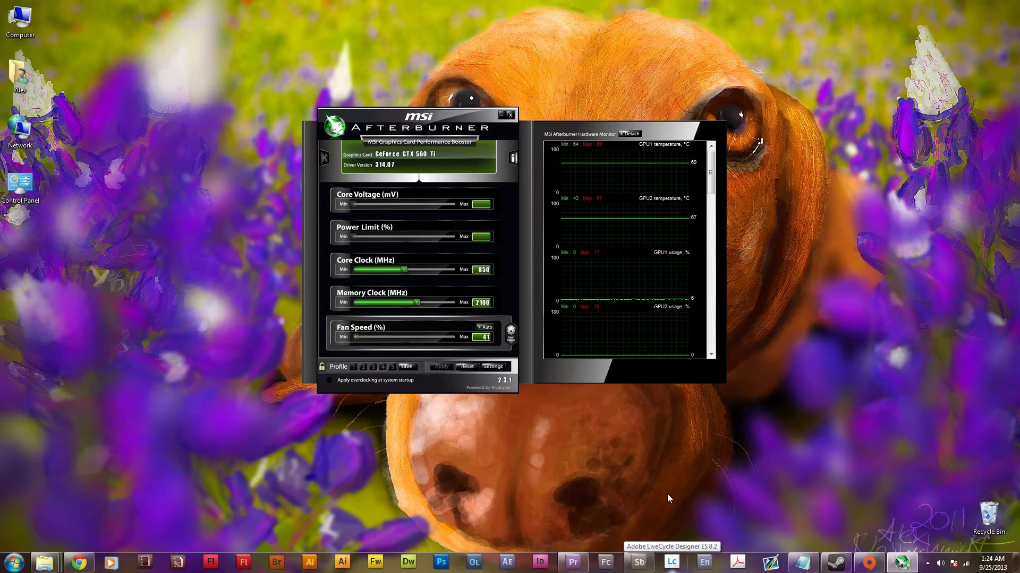
Switch to the C&C RA3 U project in Premiere Pro, enlarge the timeline area, and scrub through the edited sequence.
left_click(574, 565)
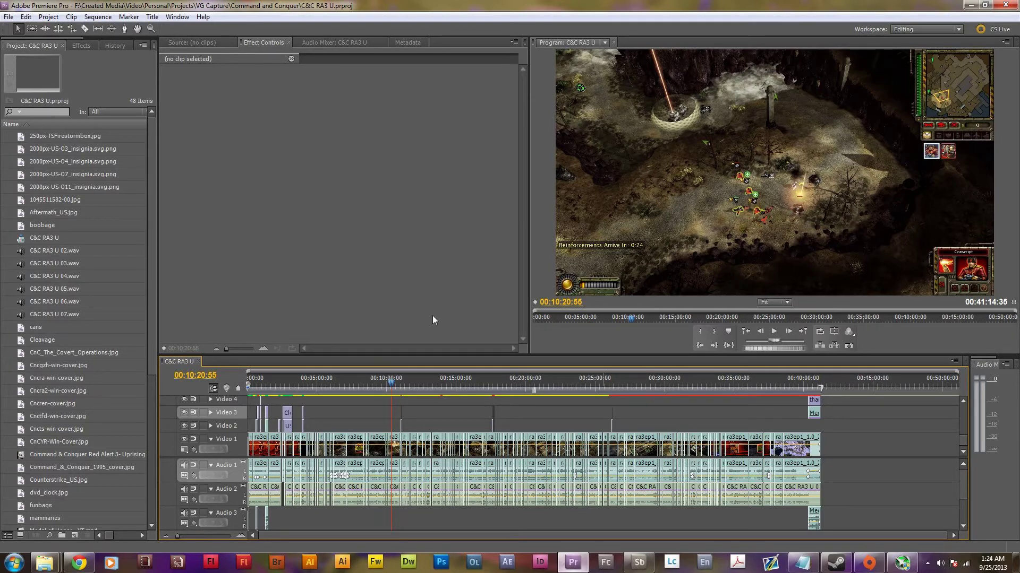
left_click_drag(416, 361, 423, 307)
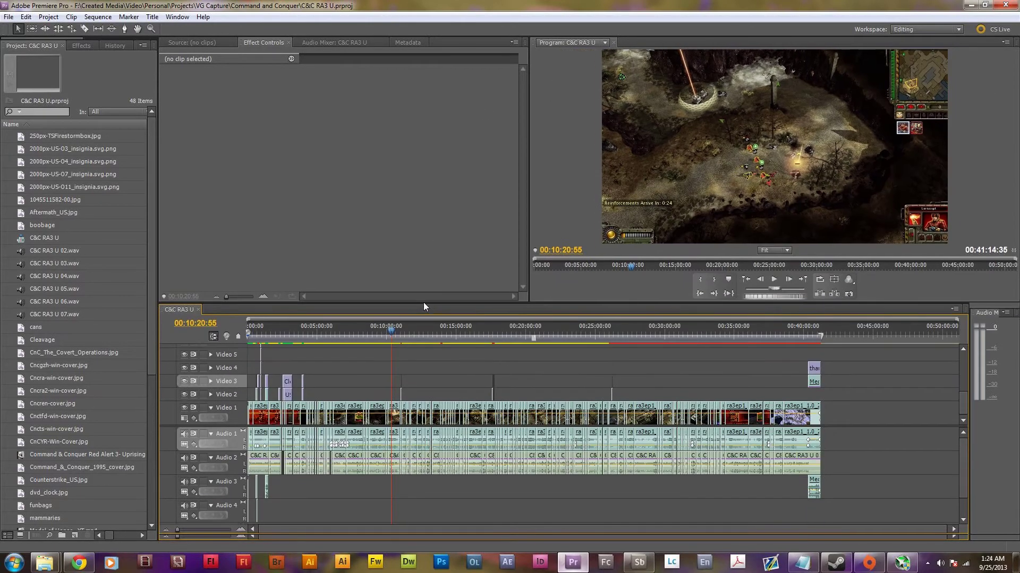
left_click(370, 331)
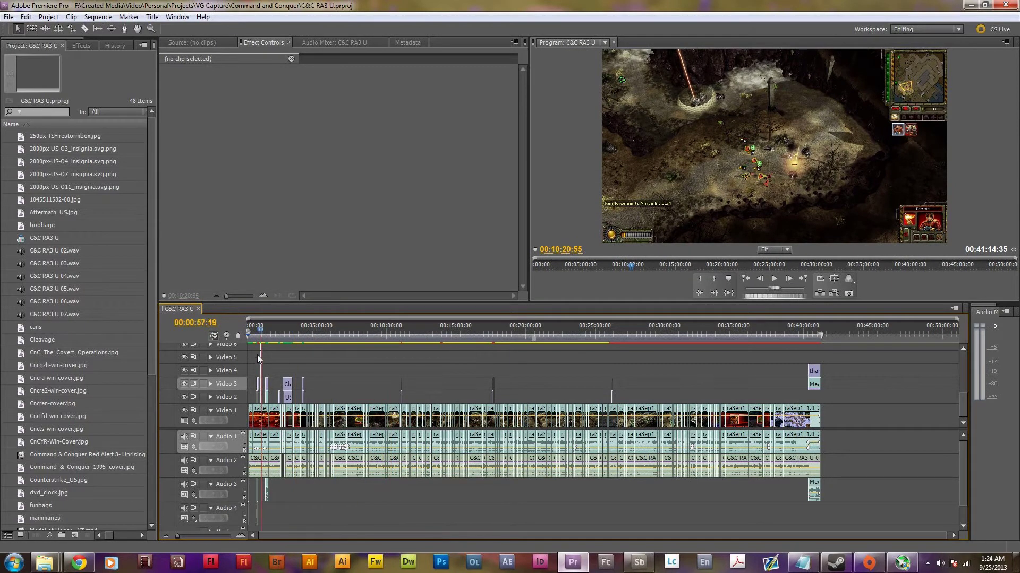
left_click(435, 331)
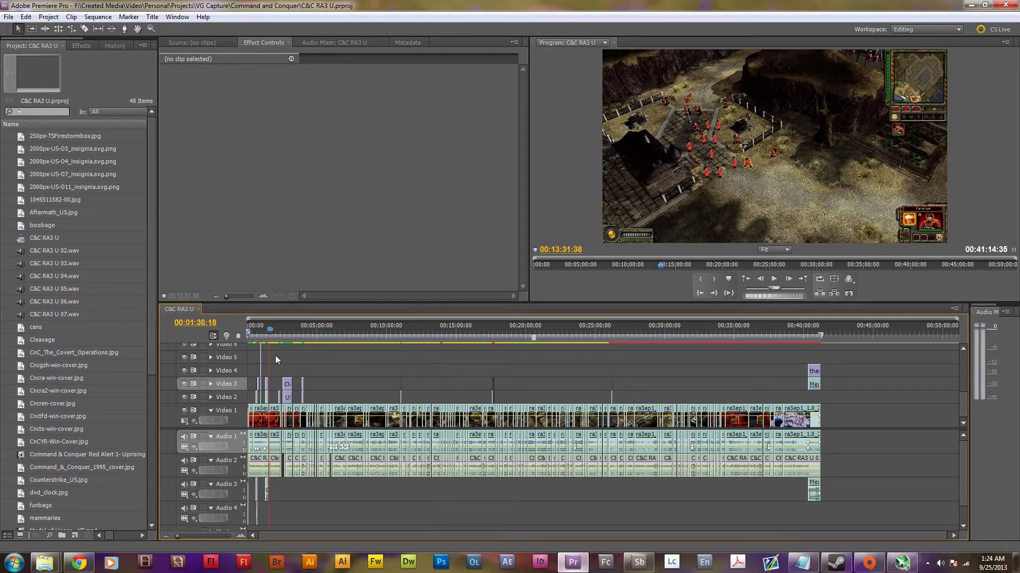
left_click(584, 330)
left_click(823, 330)
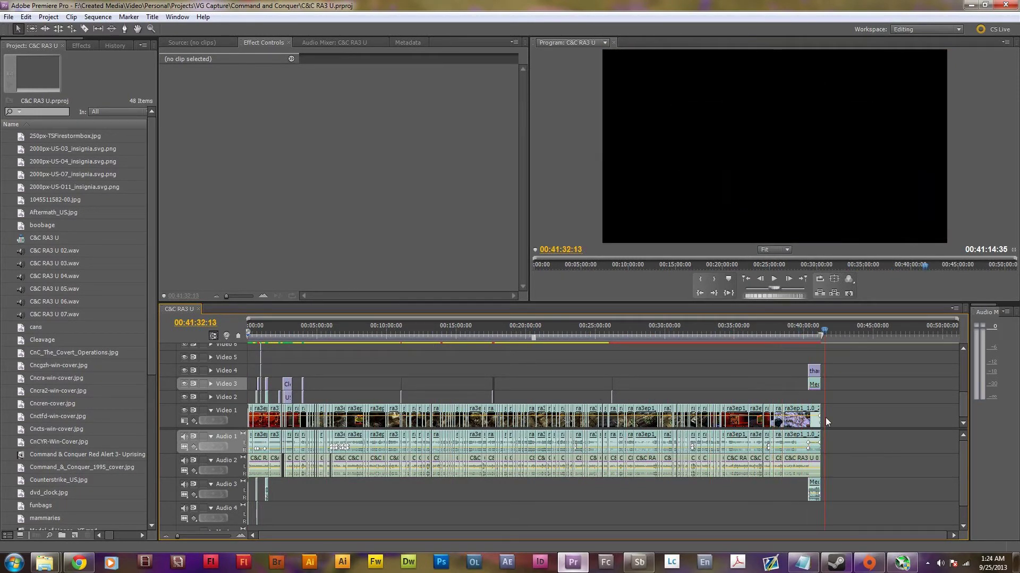
left_click_drag(823, 419, 416, 488)
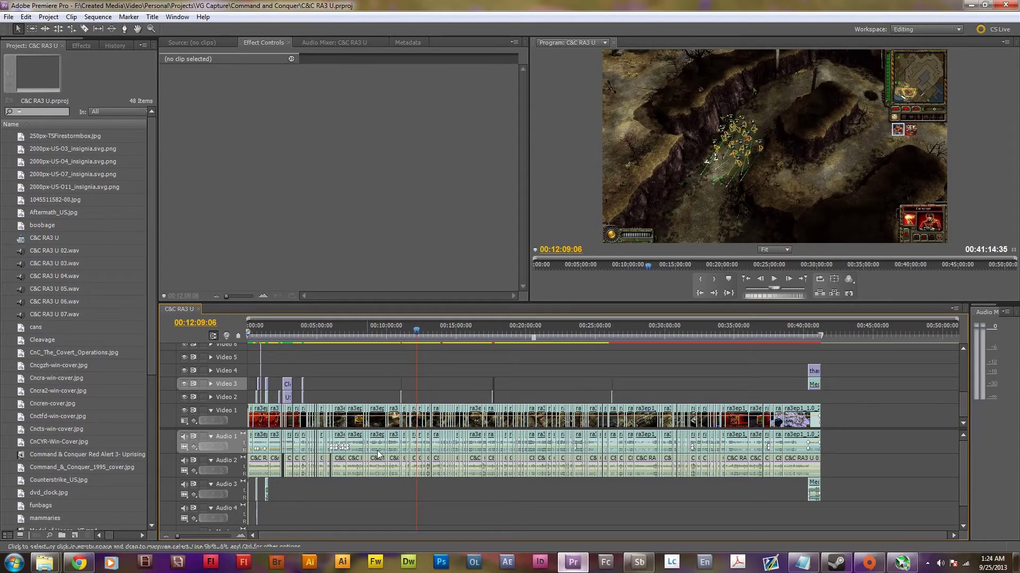
Look at the project's export options without choosing one, and play the sequence from its beginning.
key("Home")
key("alt+f")
key("e")
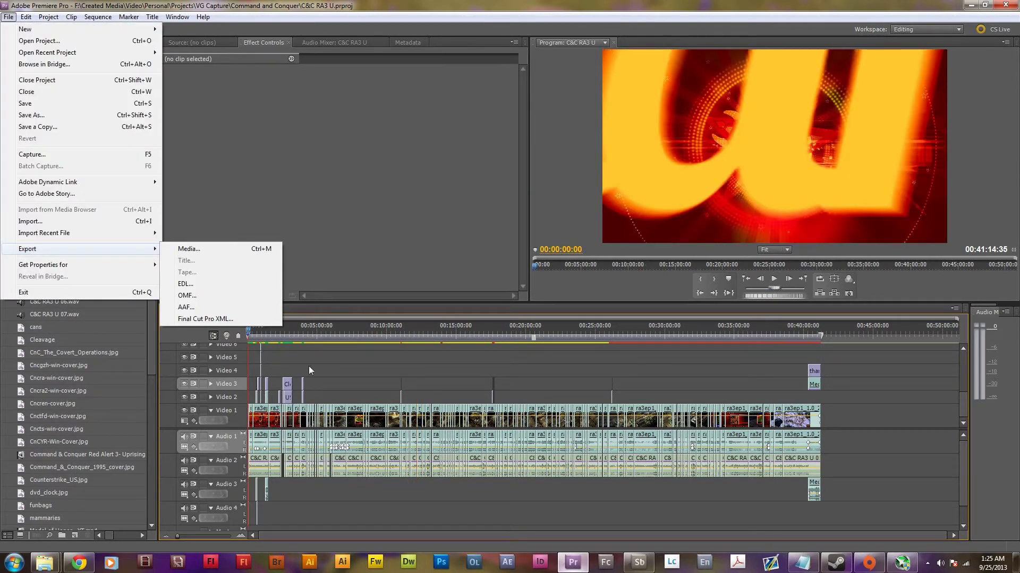
left_click(311, 337)
key("Home")
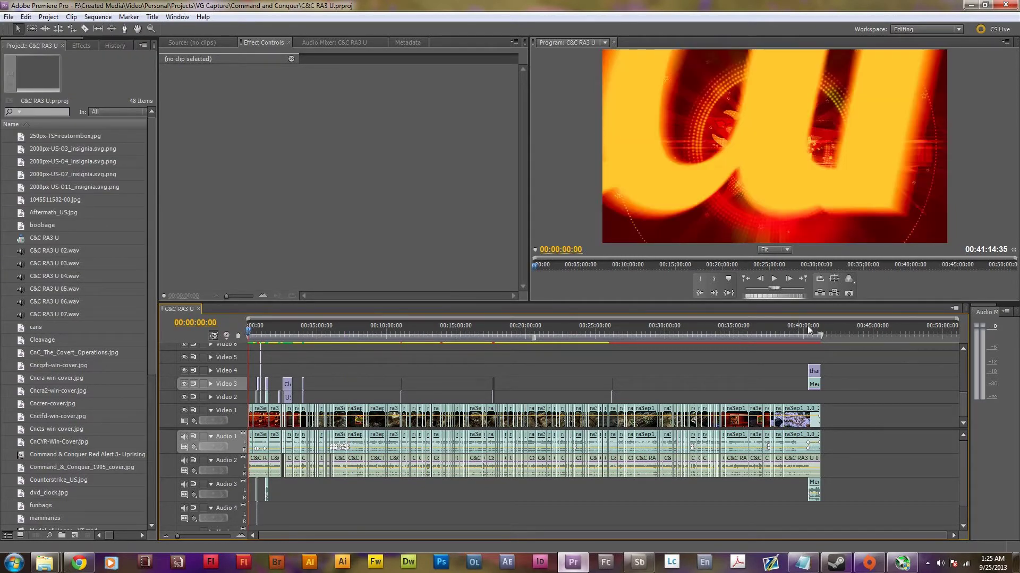
left_click(775, 280)
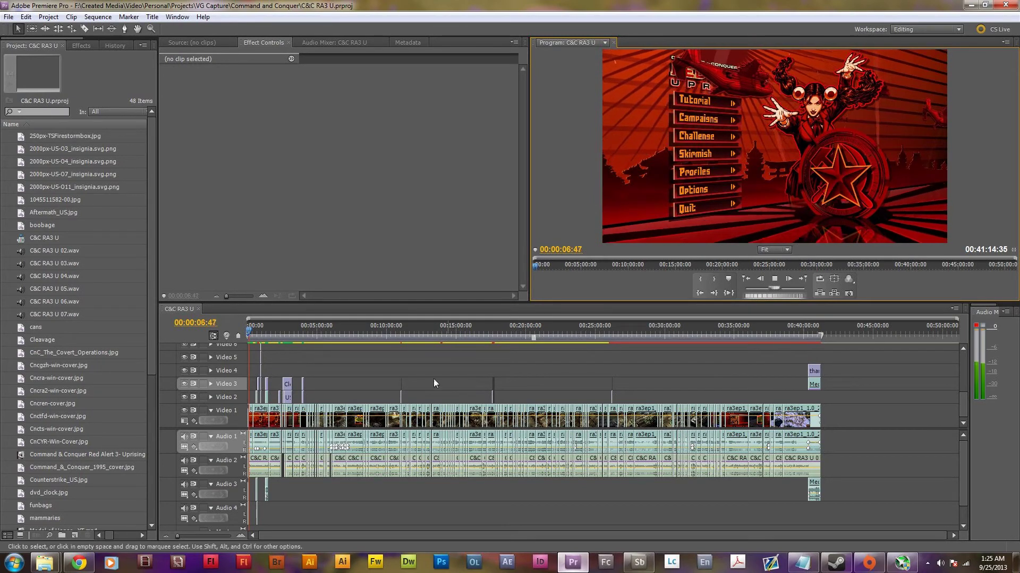
Stop playback and open the media export settings for the C&C RA3 U sequence in an enlarged dialog.
key("space")
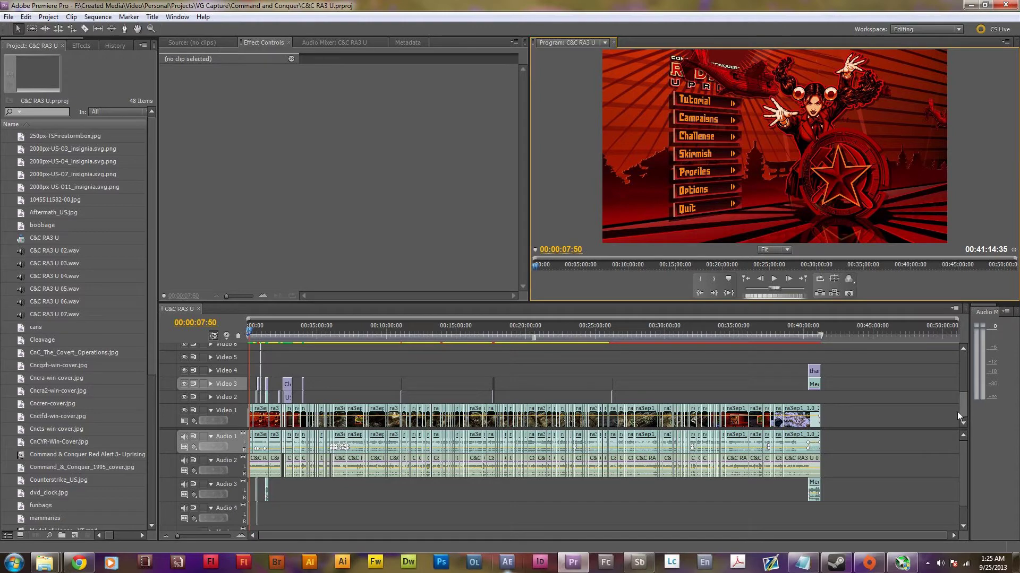
left_click(177, 539)
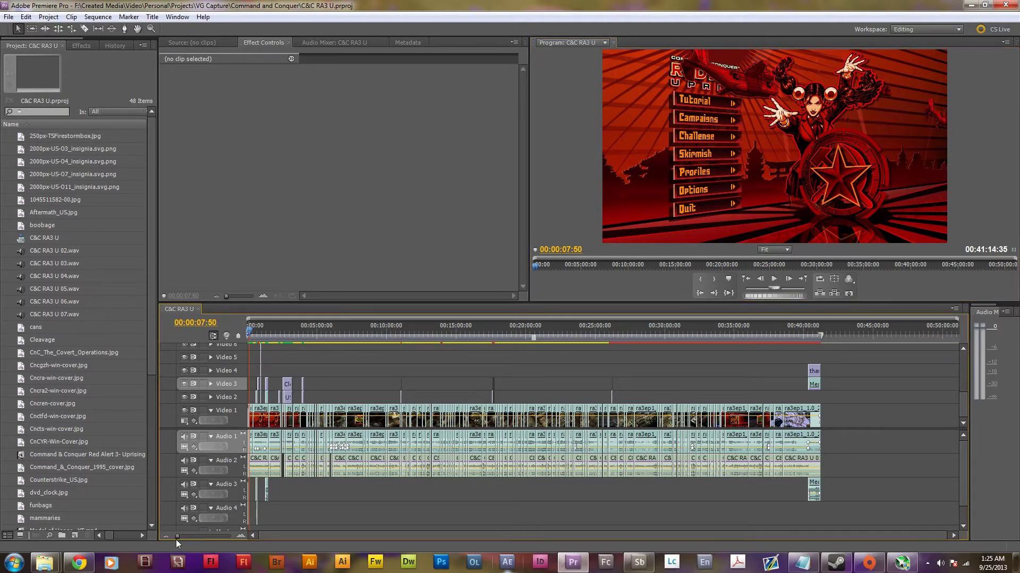
mouse_move(176, 540)
left_mouse_down()
mouse_move(212, 545)
mouse_move(175, 539)
left_mouse_up()
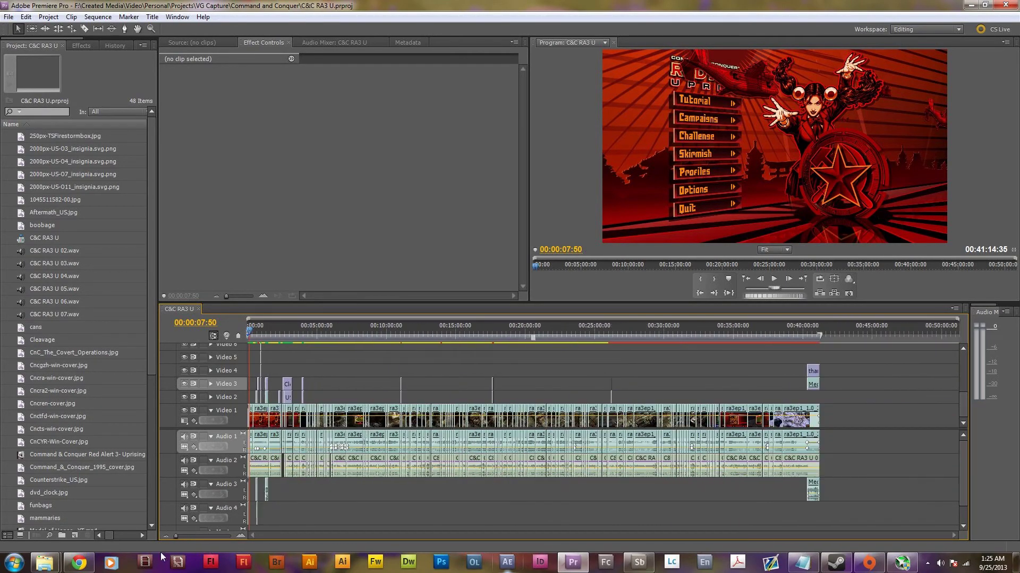
left_click(8, 17)
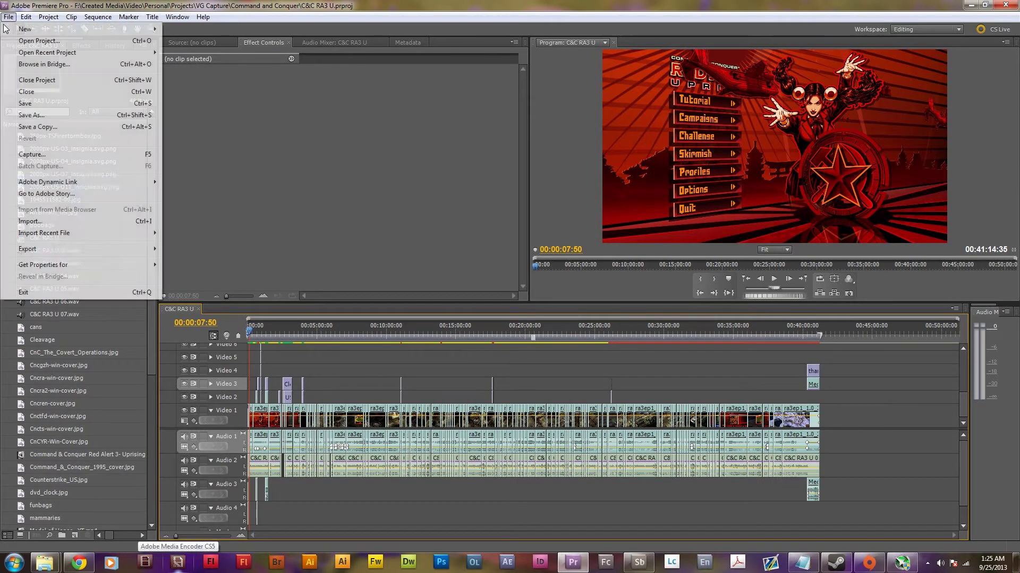
mouse_move(53, 250)
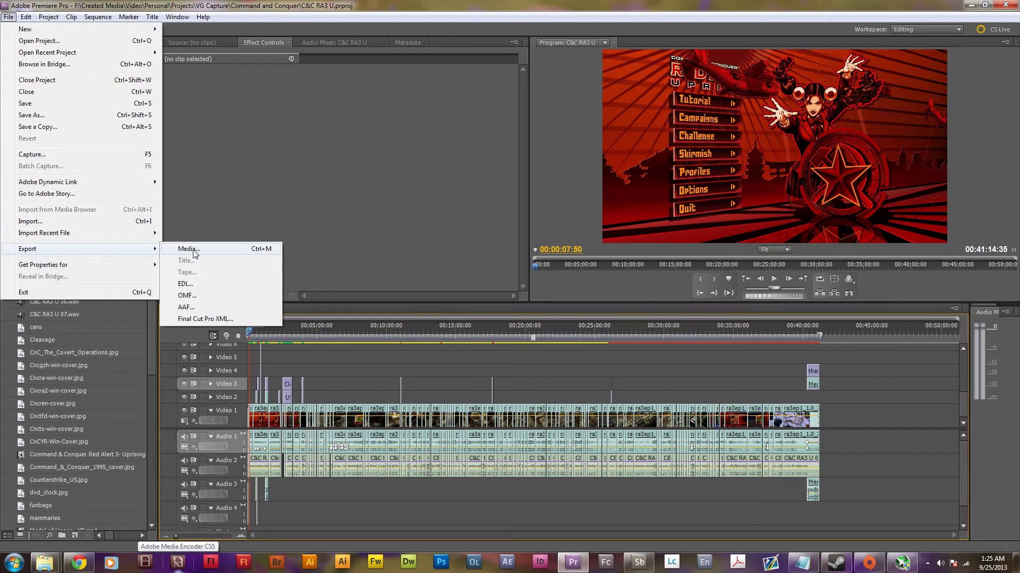
left_click(189, 249)
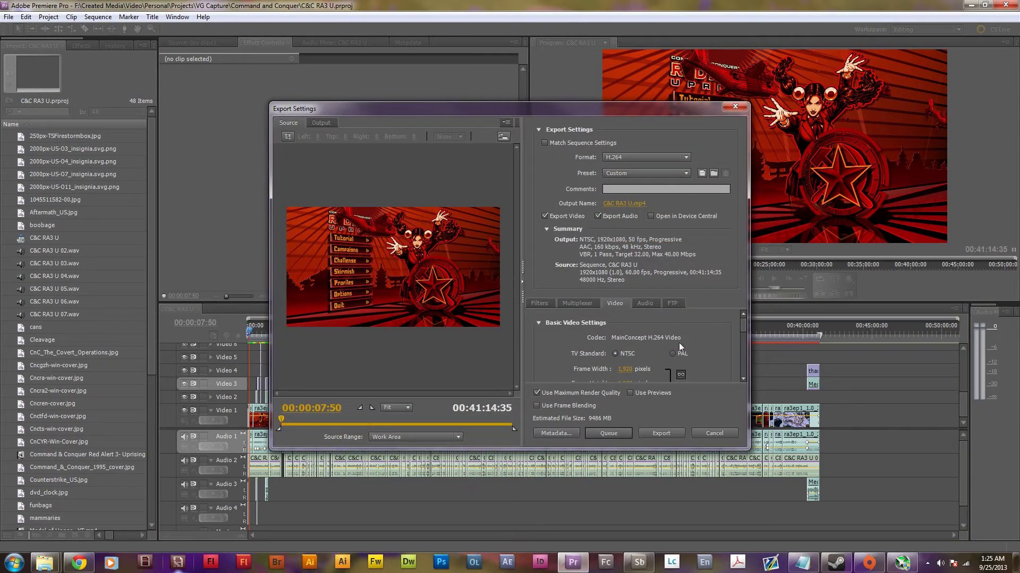
left_click_drag(591, 105, 591, 43)
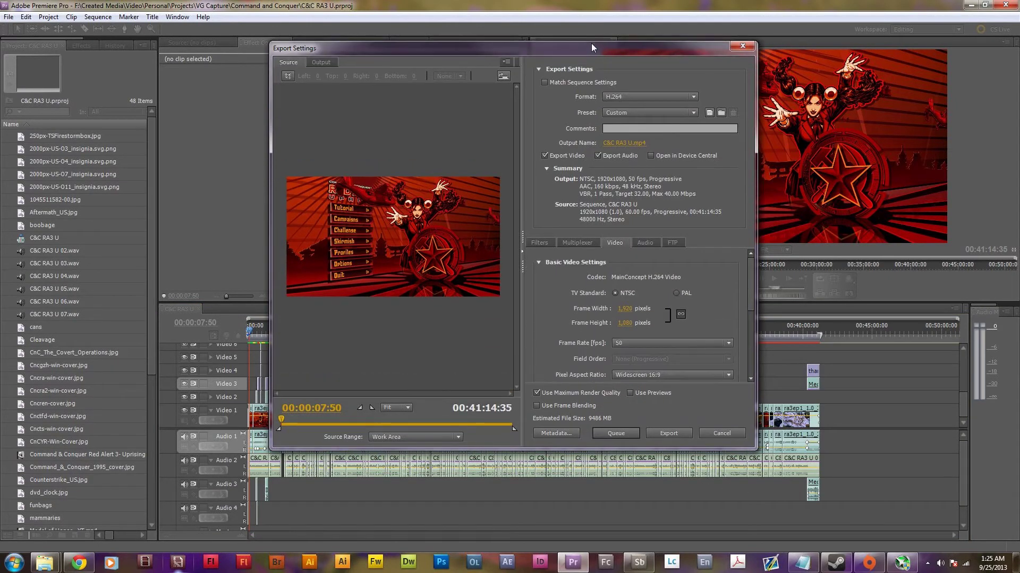
left_click_drag(658, 450, 658, 518)
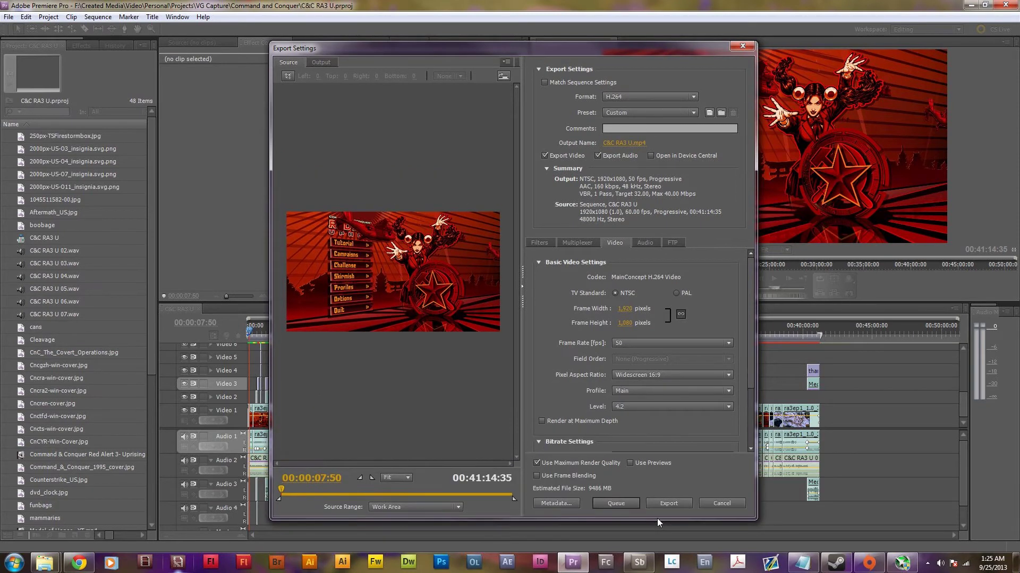
Review the H.264 video settings and set the export frame rate to 30 fps.
left_click_drag(750, 329, 744, 412)
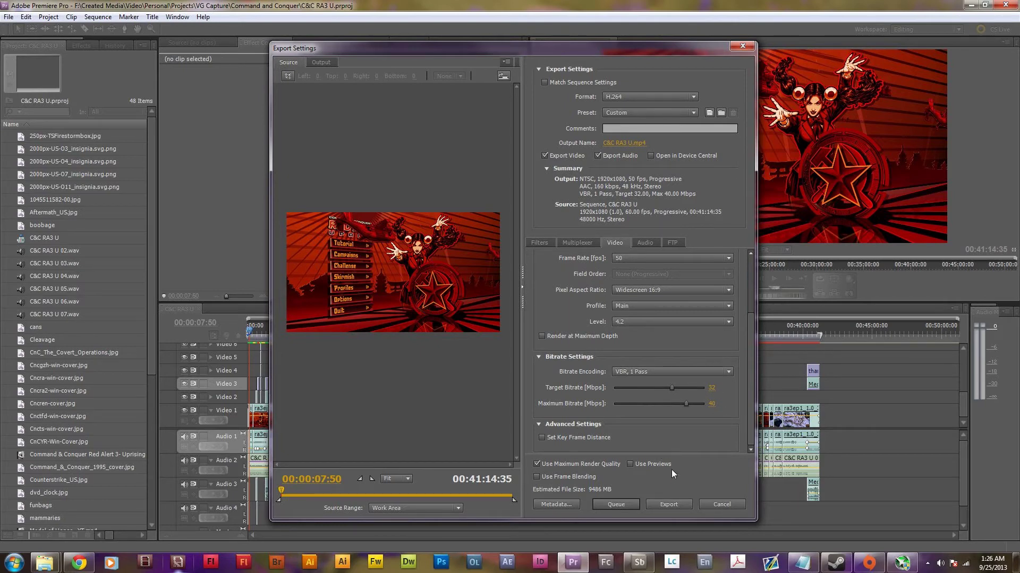
mouse_move(595, 306)
left_click_drag(754, 362, 751, 337)
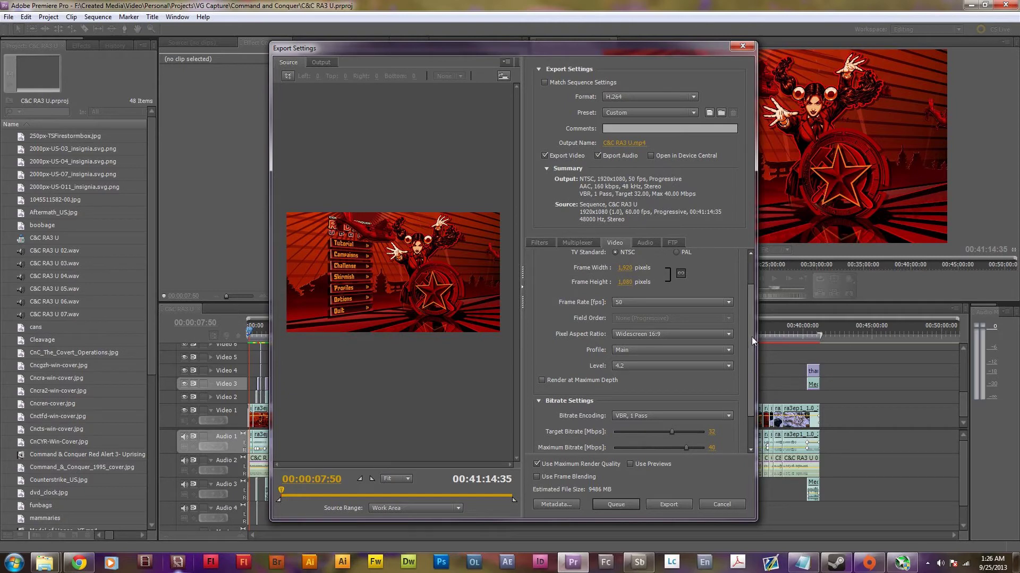
left_click(667, 303)
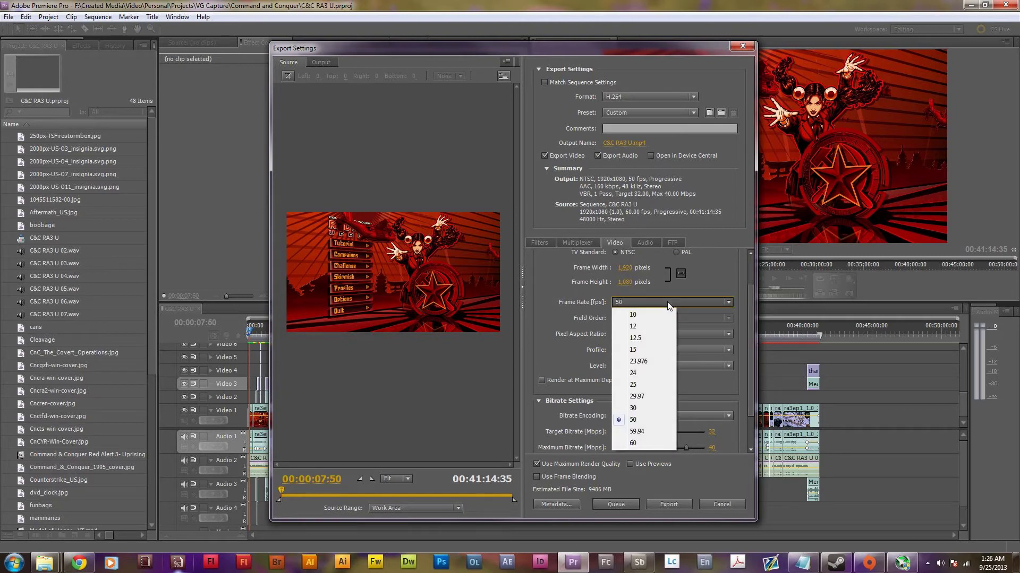
left_click(641, 410)
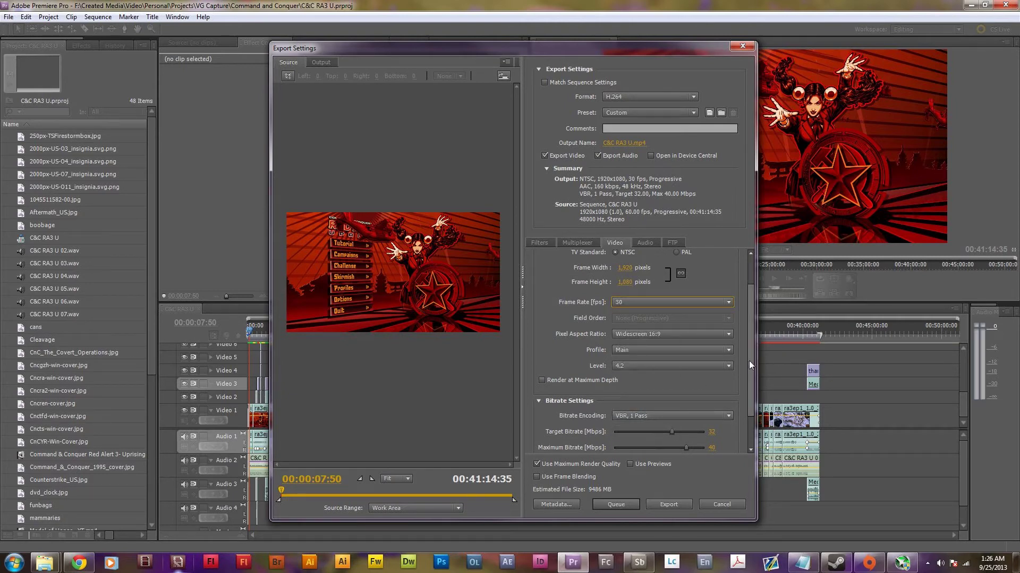
Set the export's target bitrate to 5 Mbps and its maximum bitrate to 10 Mbps.
mouse_move(749, 361)
left_mouse_down()
mouse_move(751, 396)
mouse_move(744, 317)
mouse_move(742, 371)
left_mouse_up()
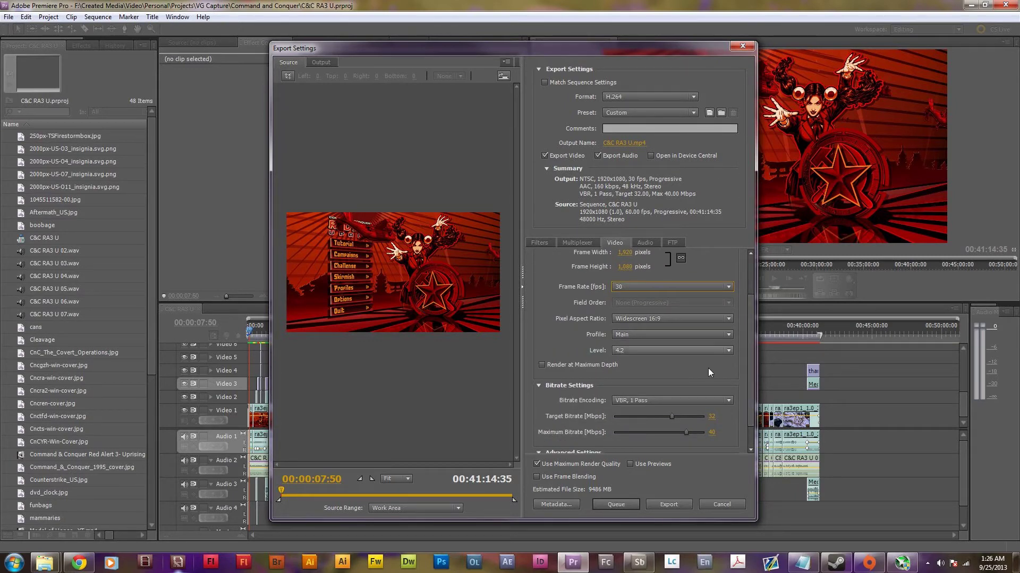
left_click(713, 416)
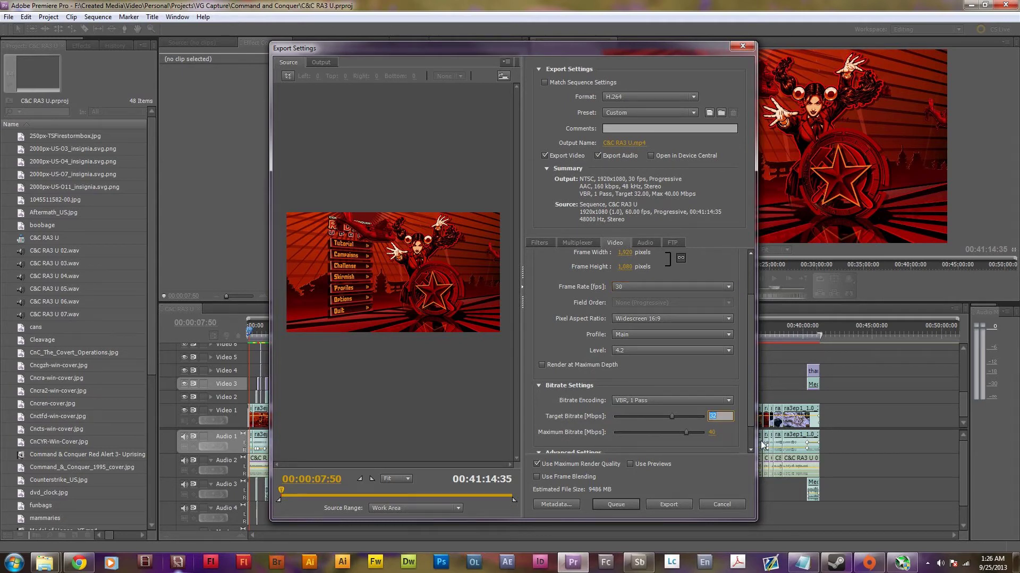
type("5")
left_click(711, 433)
Widen the export settings dialog and scrub its source preview to 00:06:27:36.
left_click_drag(268, 292, 37, 337)
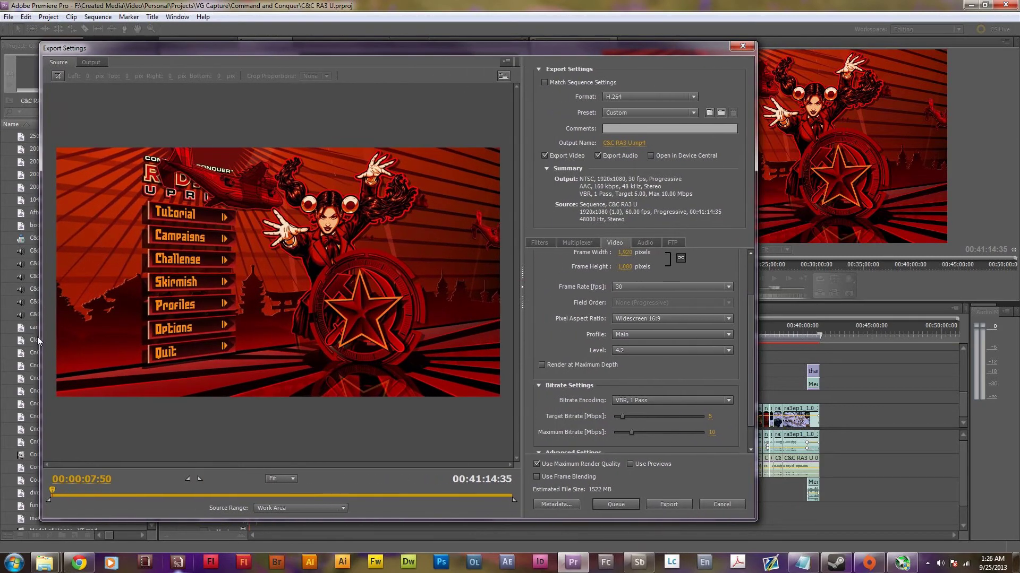
left_click_drag(756, 308, 943, 315)
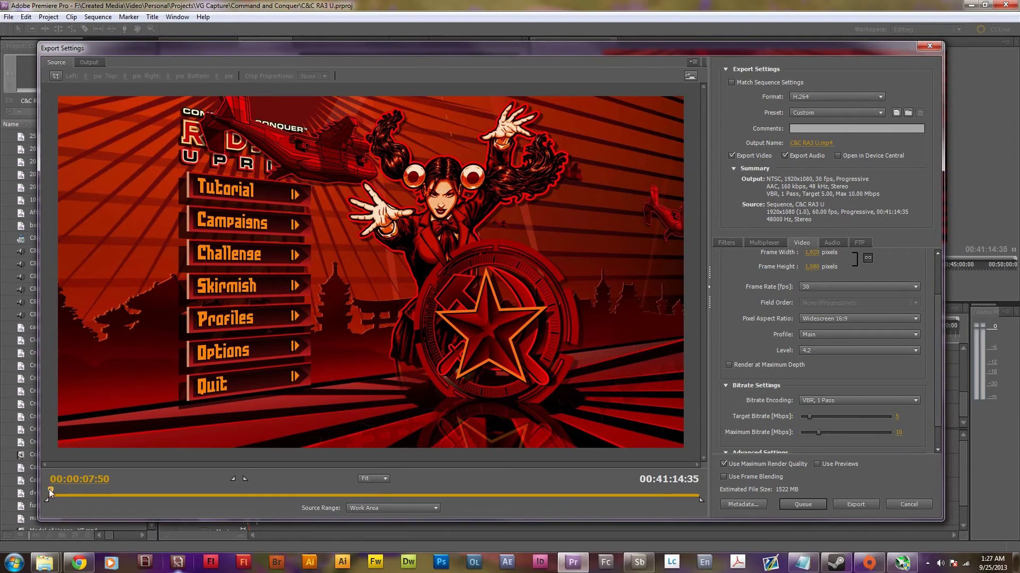
left_click_drag(49, 489, 150, 484)
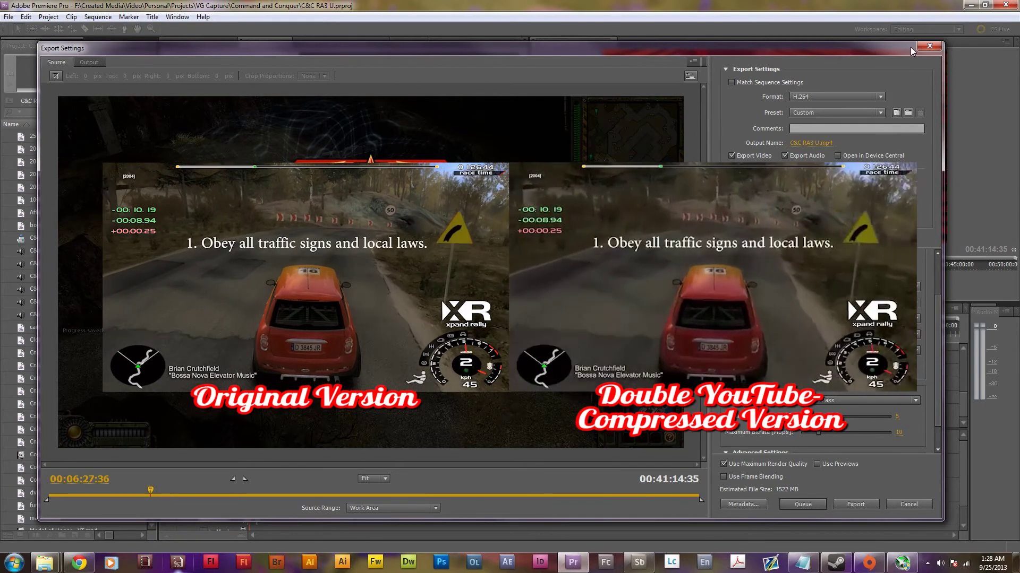
left_click_drag(910, 47, 892, 58)
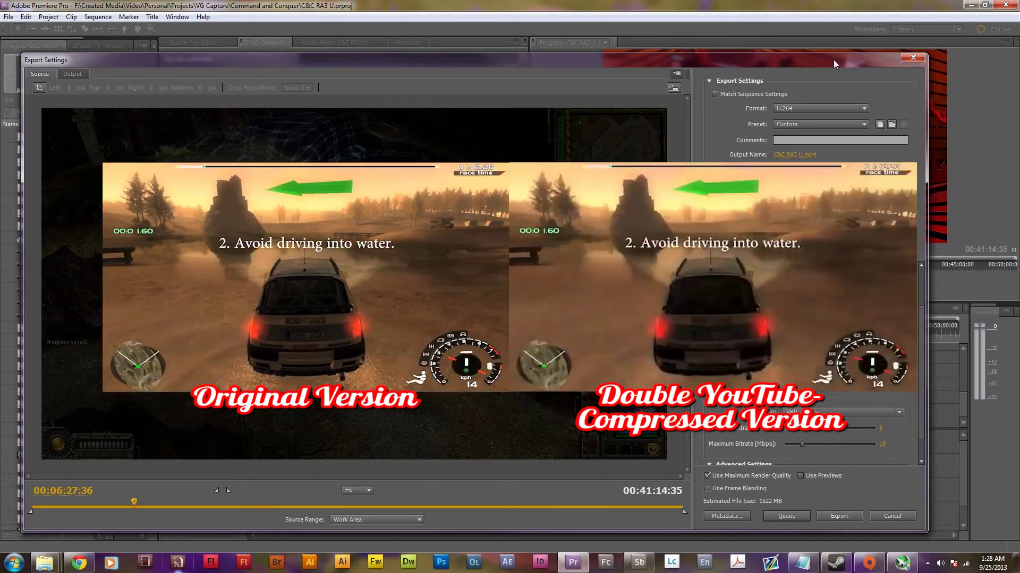
left_click_drag(669, 57, 709, 29)
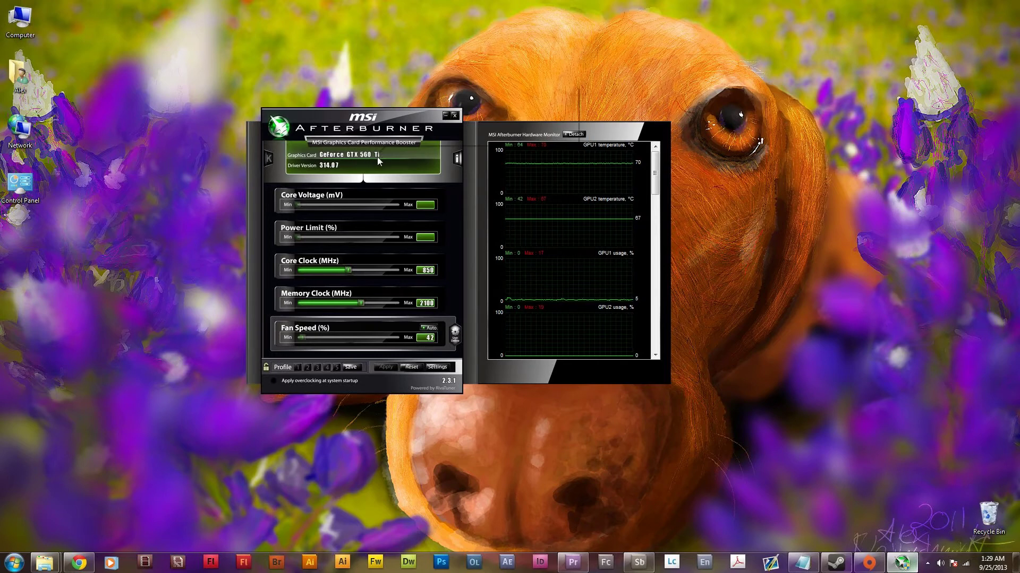
mouse_move(654, 174)
left_mouse_down()
mouse_move(656, 291)
mouse_move(655, 173)
left_mouse_up()
left_click(14, 563)
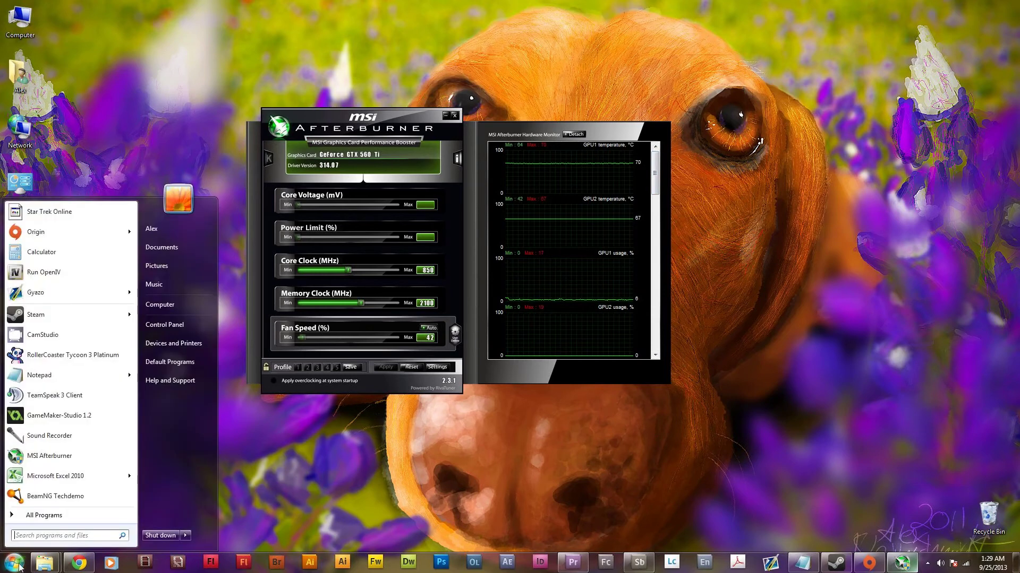
left_click(223, 297)
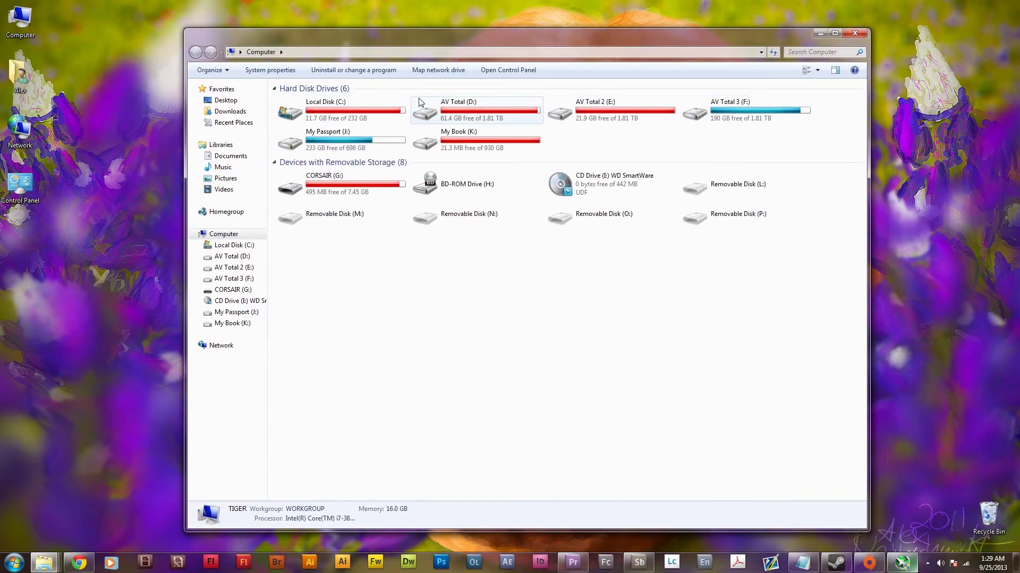
left_click(854, 33)
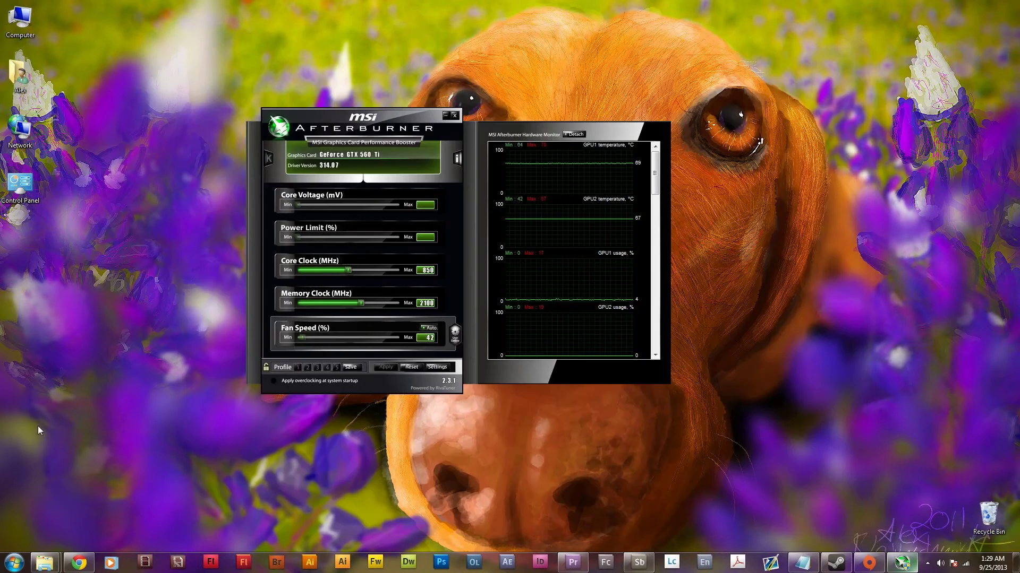
Examine the computer's processor and memory specifications in the Windows system properties and minimize that window.
left_click(5, 561)
right_click(173, 307)
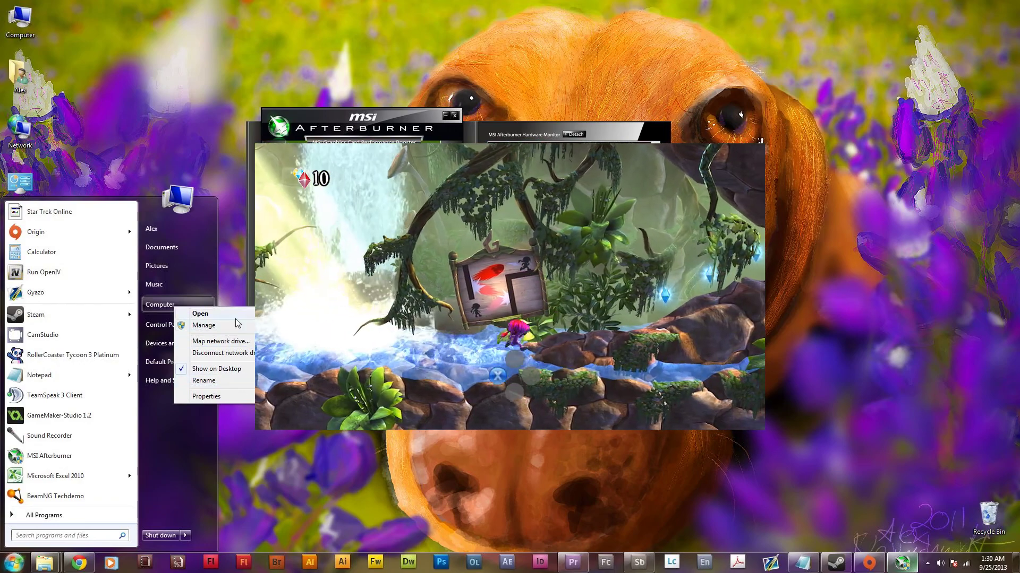
left_click(206, 396)
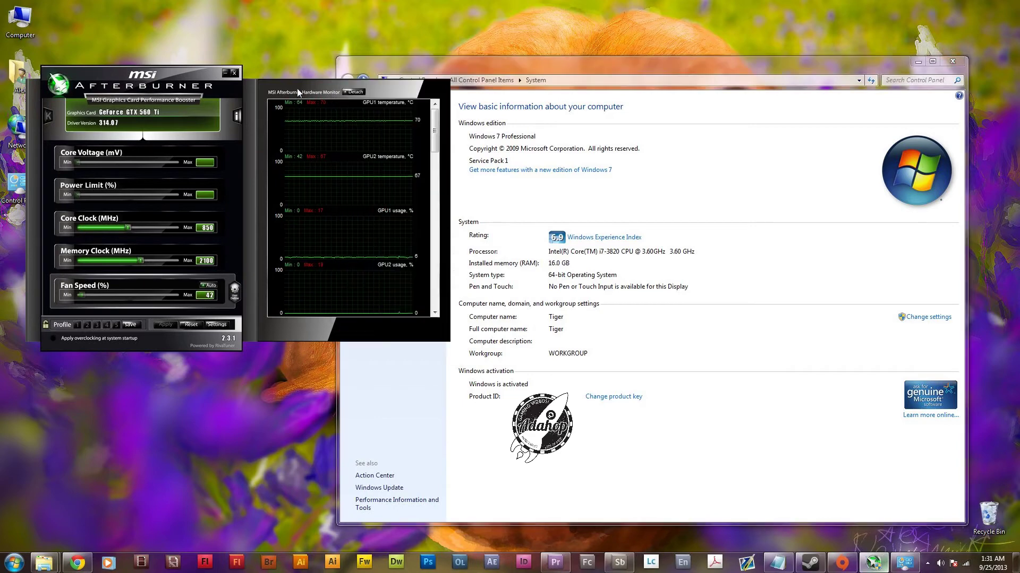
left_click_drag(297, 88, 357, 153)
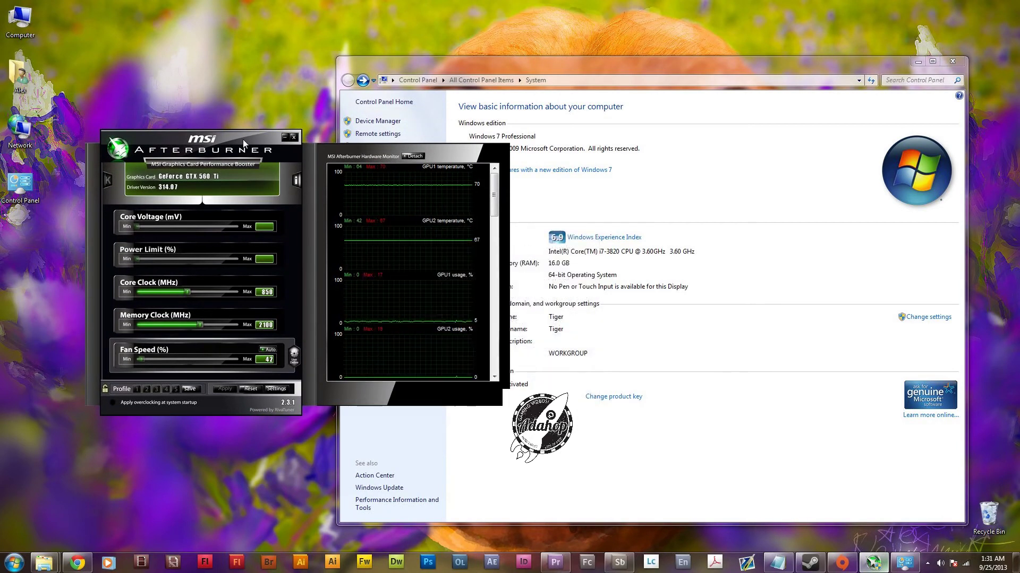
left_click_drag(243, 139, 280, 149)
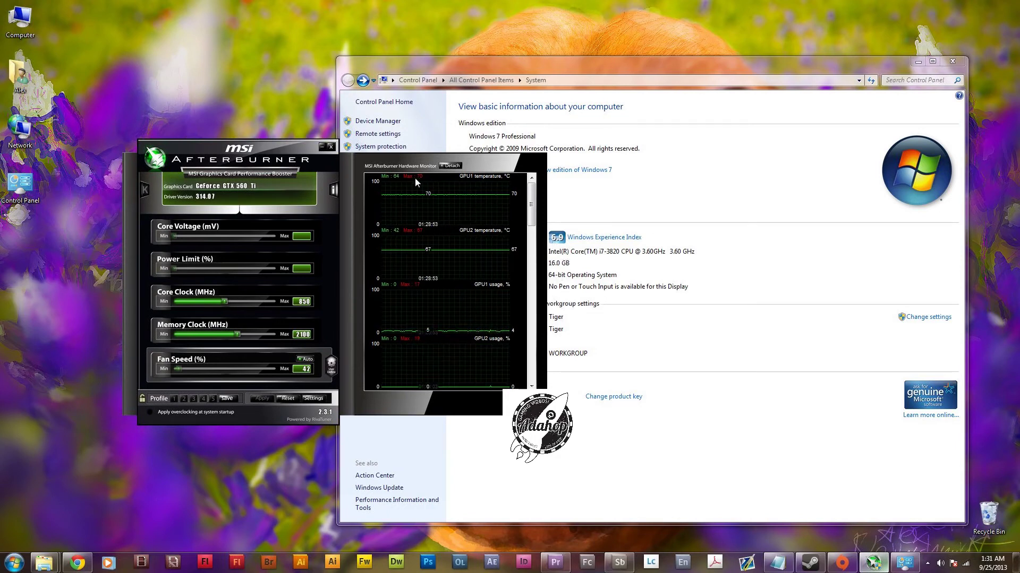
left_click_drag(294, 151, 433, 165)
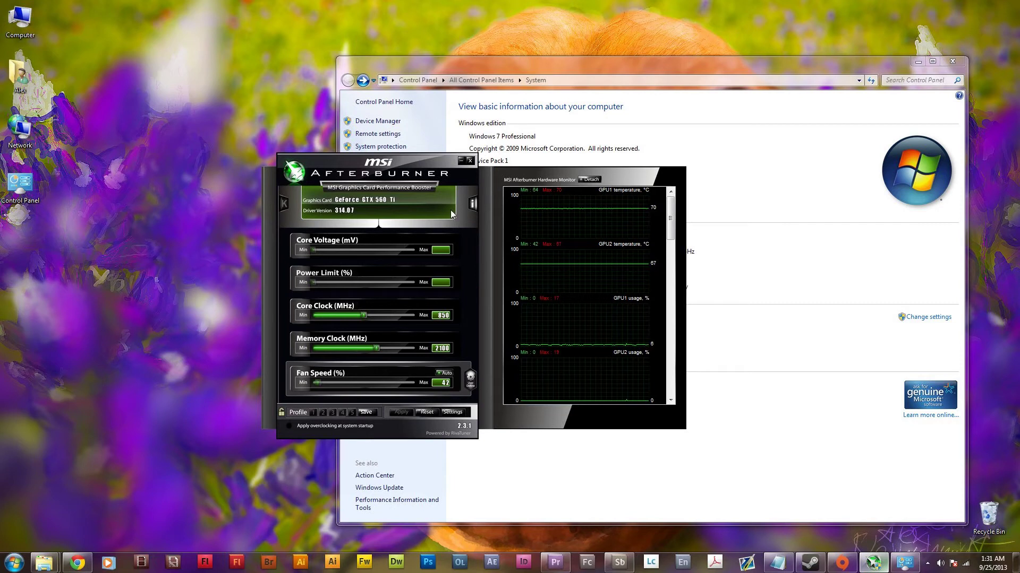
left_click_drag(447, 163, 447, 153)
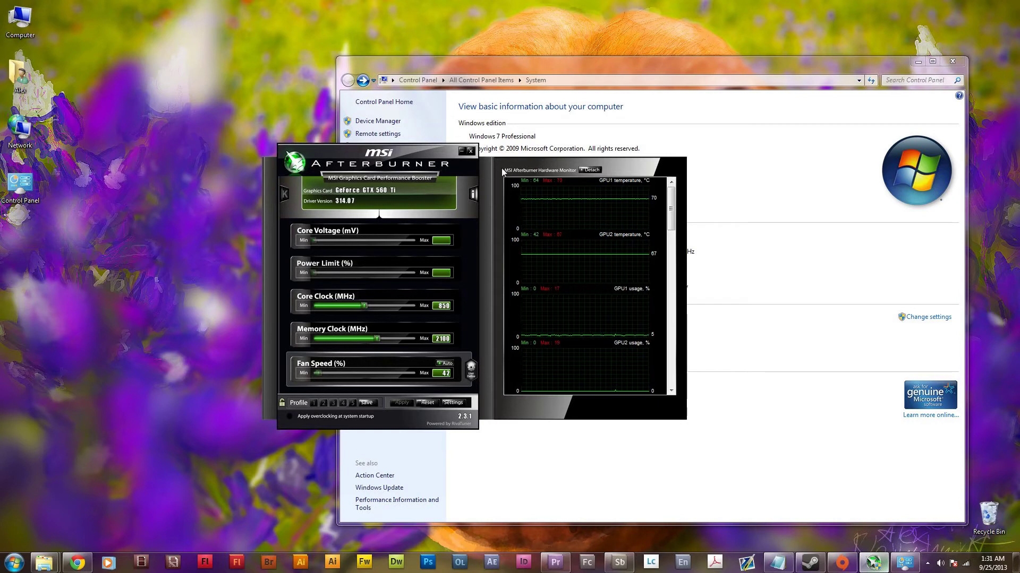
left_click_drag(467, 167, 486, 188)
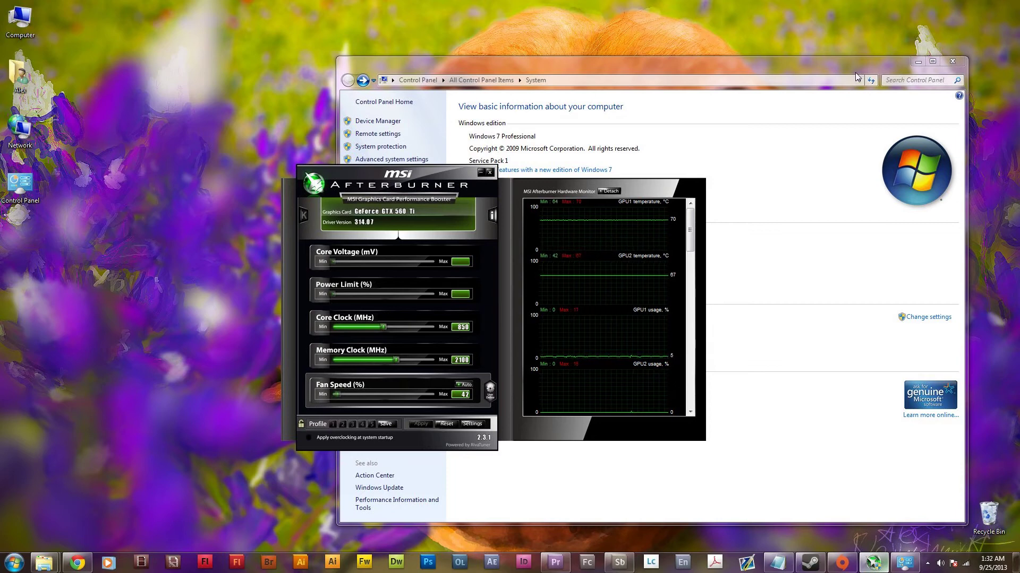
left_click(923, 64)
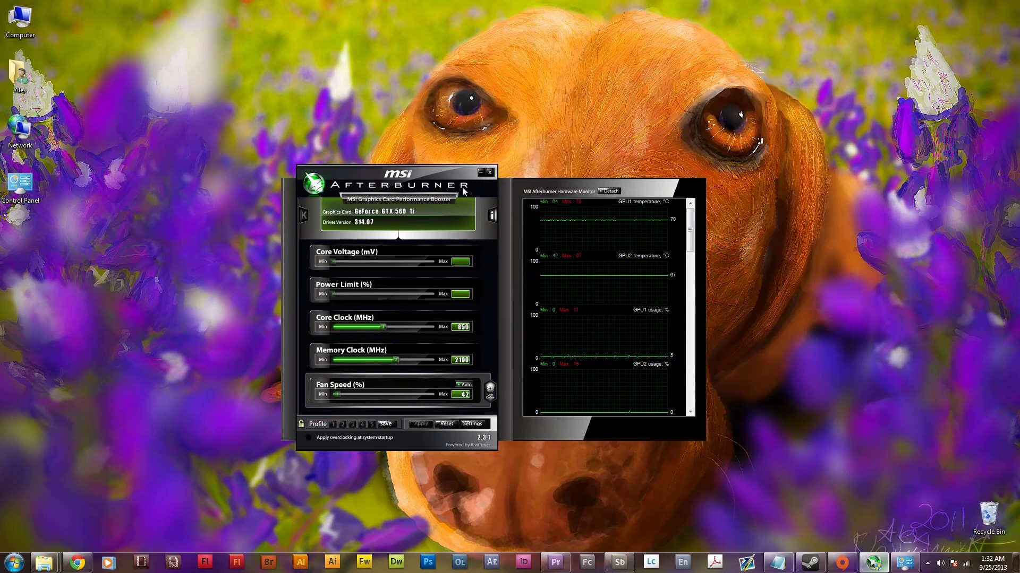
left_click_drag(425, 191, 514, 133)
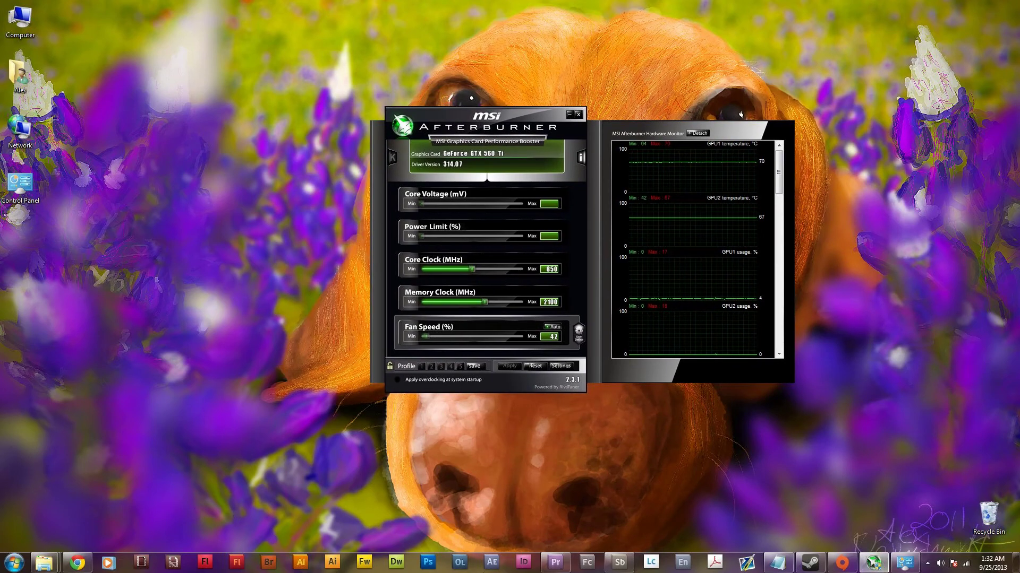
left_click(616, 563)
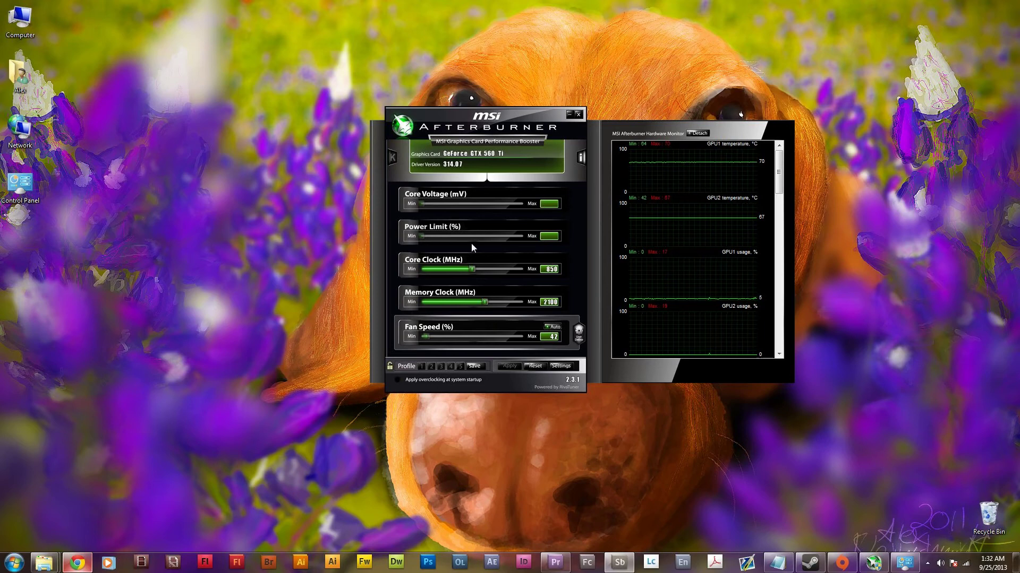
left_click_drag(646, 133, 662, 113)
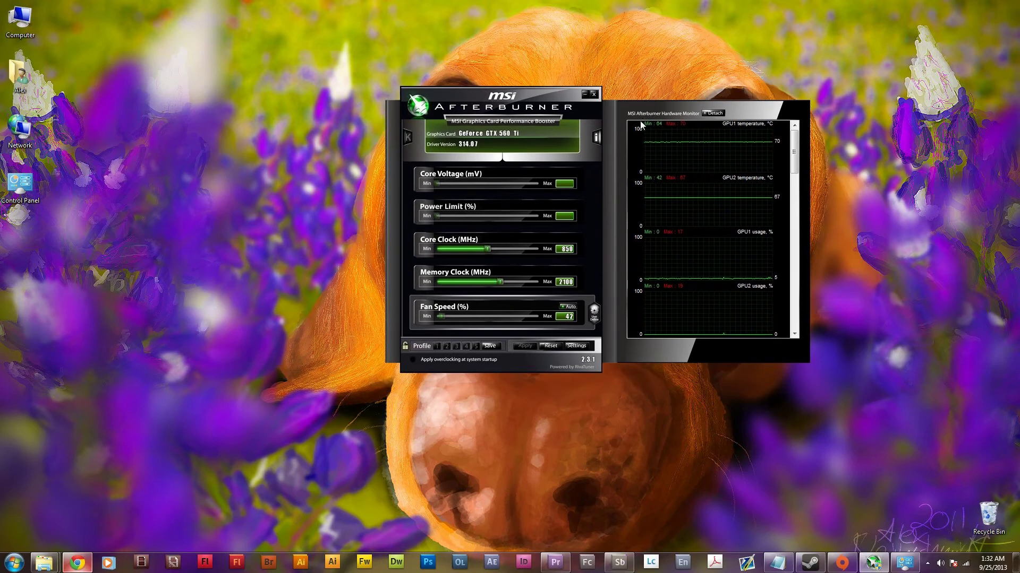
mouse_move(633, 132)
left_click_drag(628, 112, 546, 219)
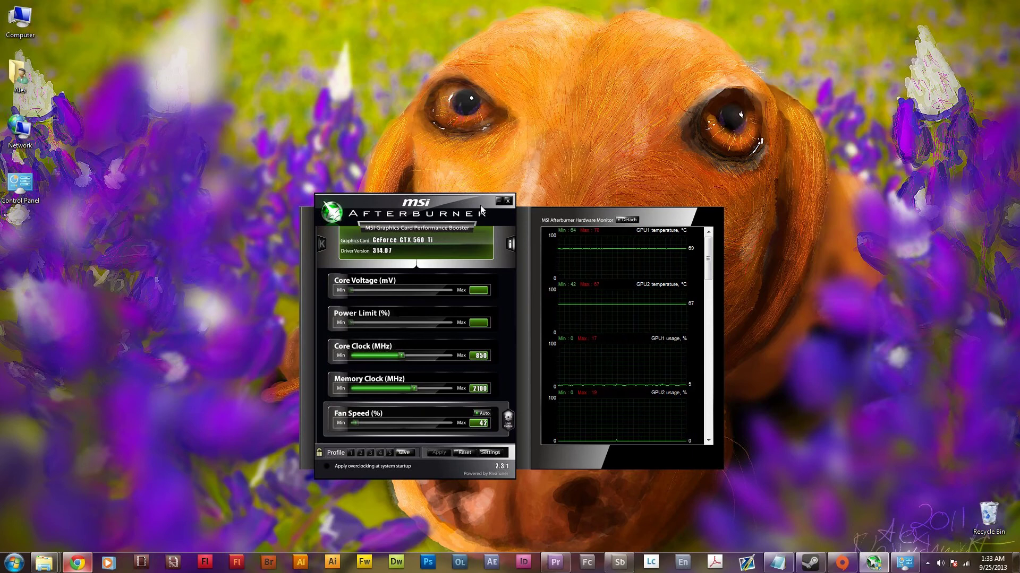
left_click_drag(476, 205, 490, 231)
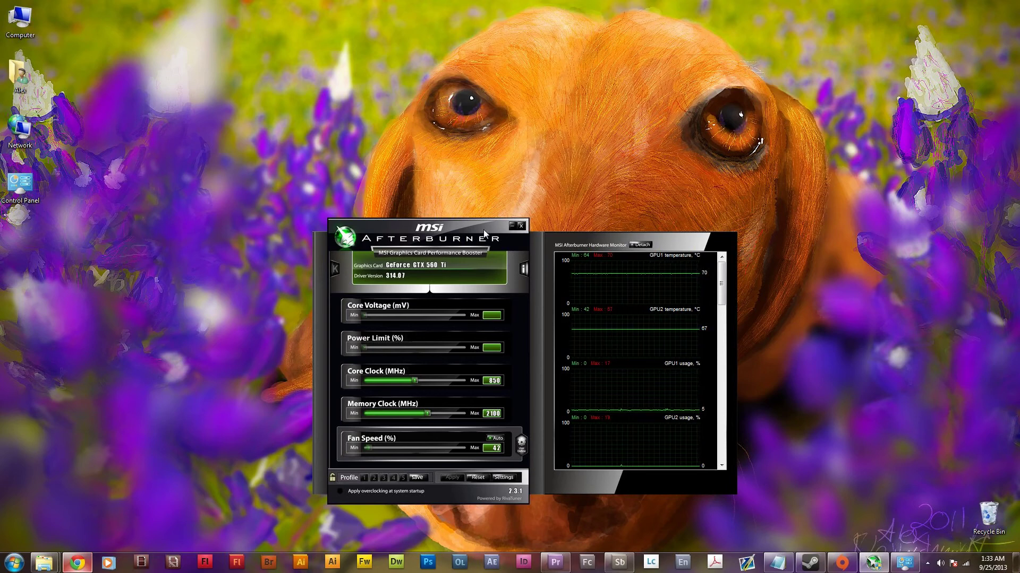
Examine the graphics card details and hardware monitor in MSI Afterburner and minimize its window.
left_click_drag(463, 225, 474, 212)
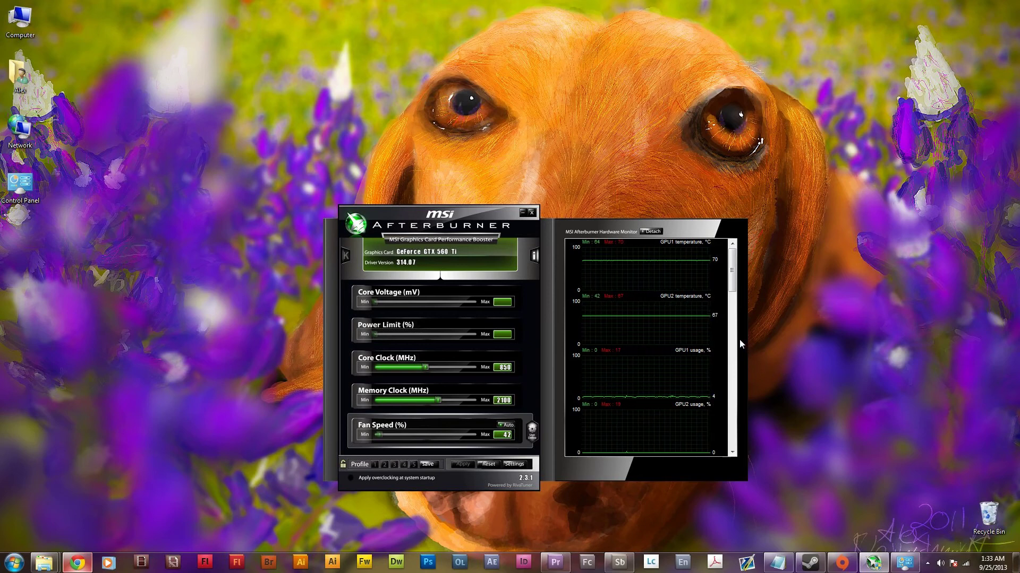
left_click(521, 213)
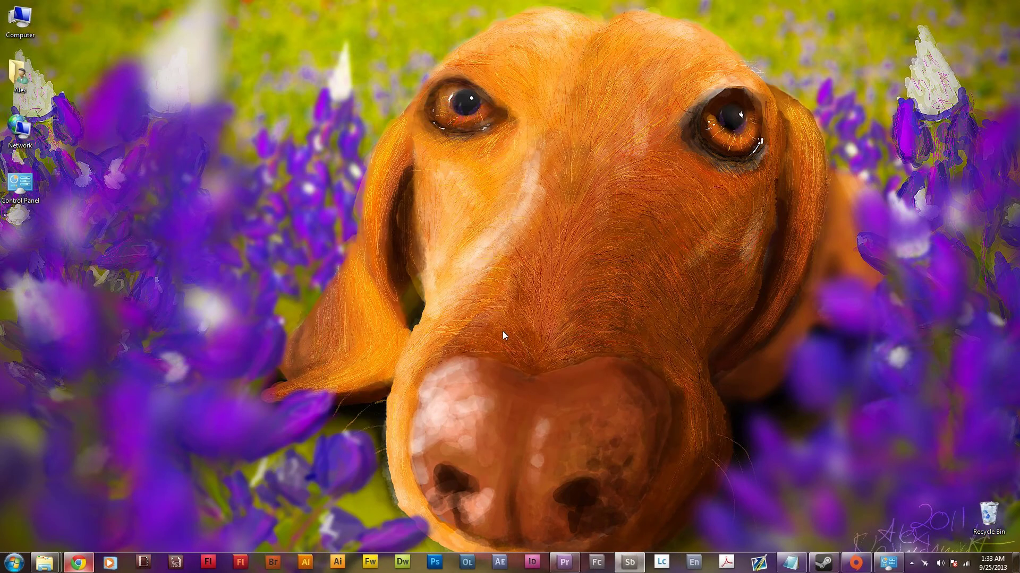
Switch to Premiere Pro to view the 2000px-US-O7_insignia.svg.png image in the project, and minimize the program.
left_click(564, 562)
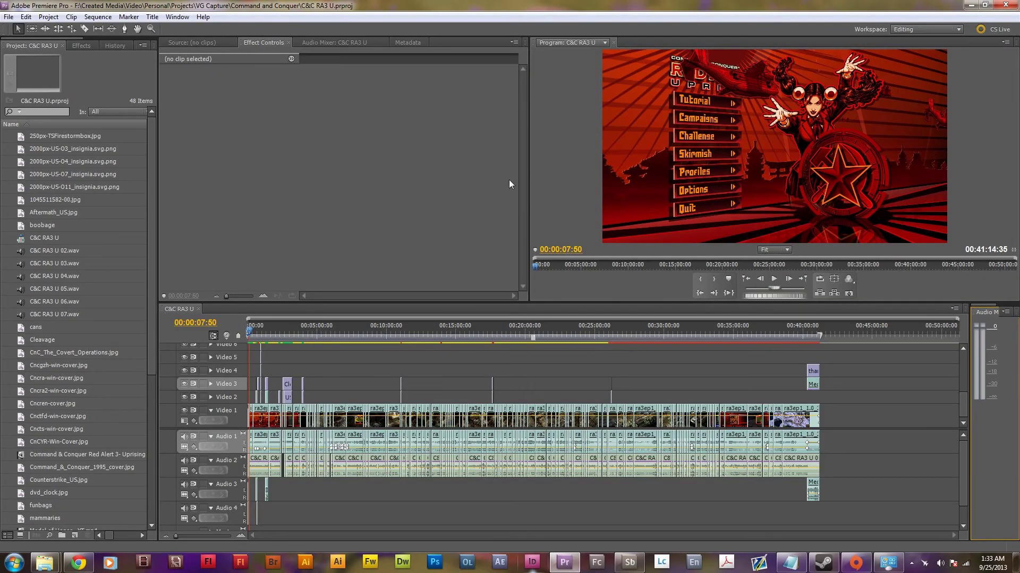
left_click(70, 179)
left_click(20, 176)
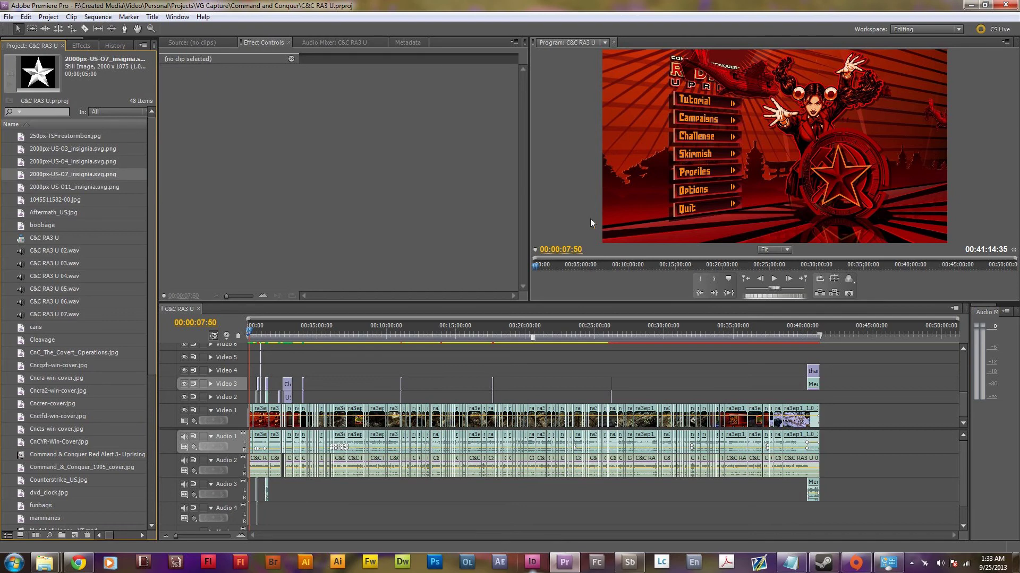
left_click(970, 5)
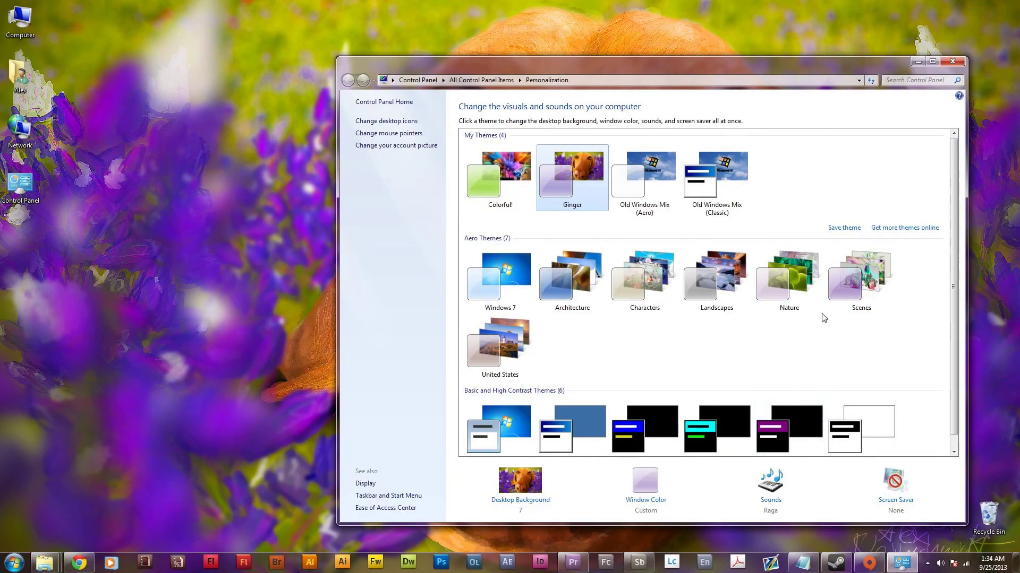
Apply the Colorful! theme from My Themes in the Windows Personalization settings.
left_click(506, 179)
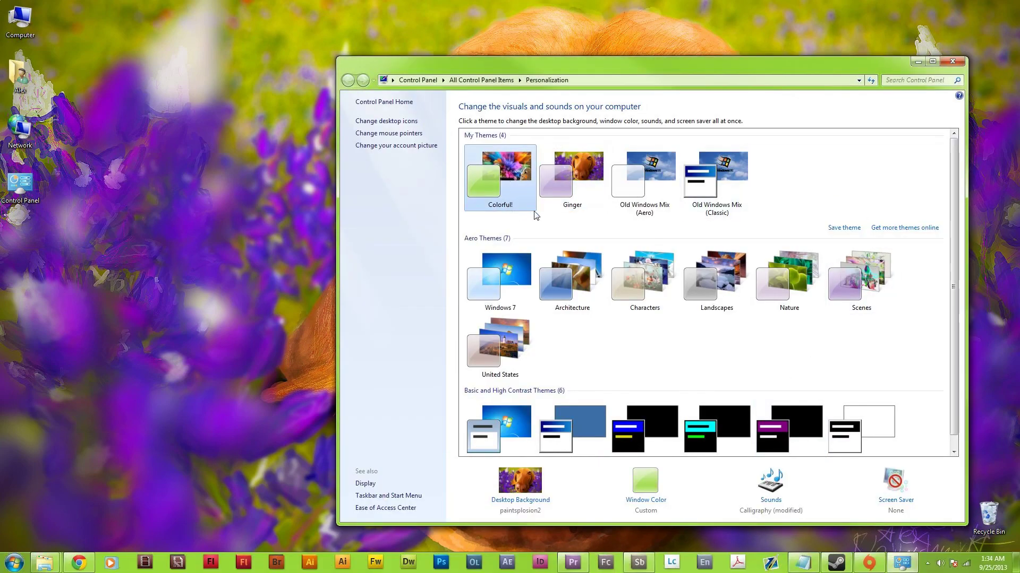